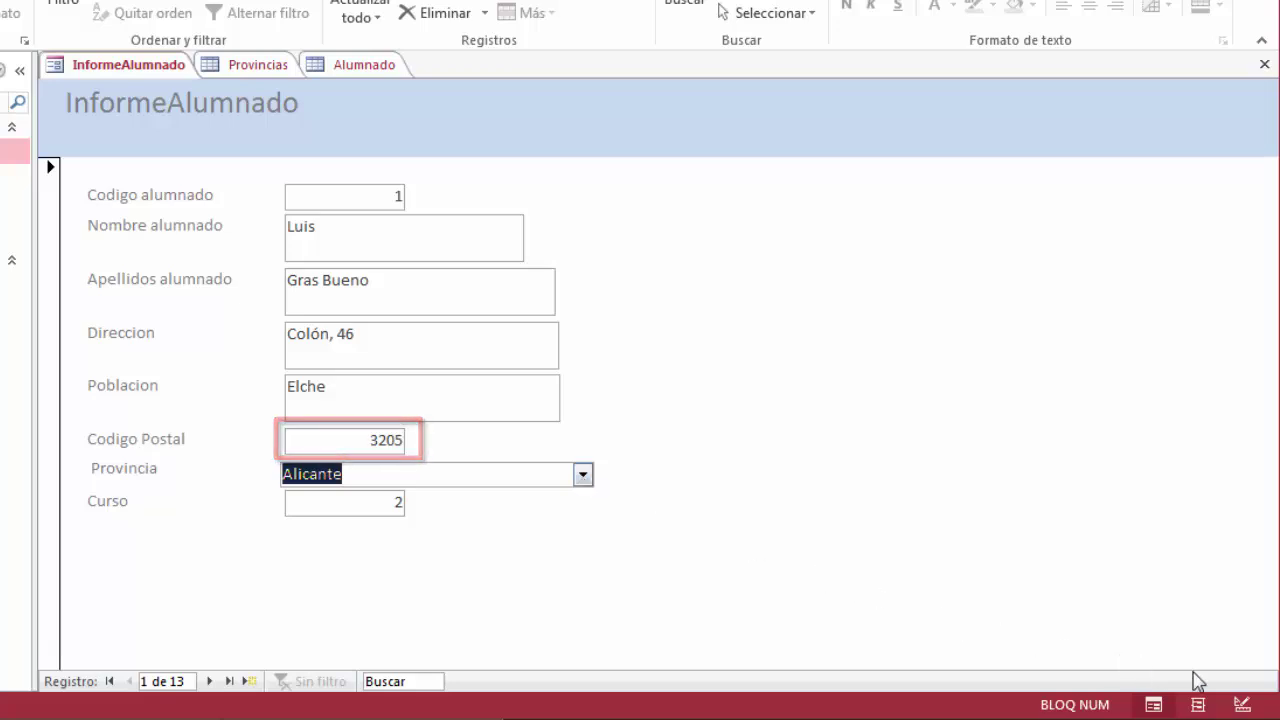
Open the InformeAlumnado form in design view and change the Codigo Postal text box into a combo box.
click(1241, 705)
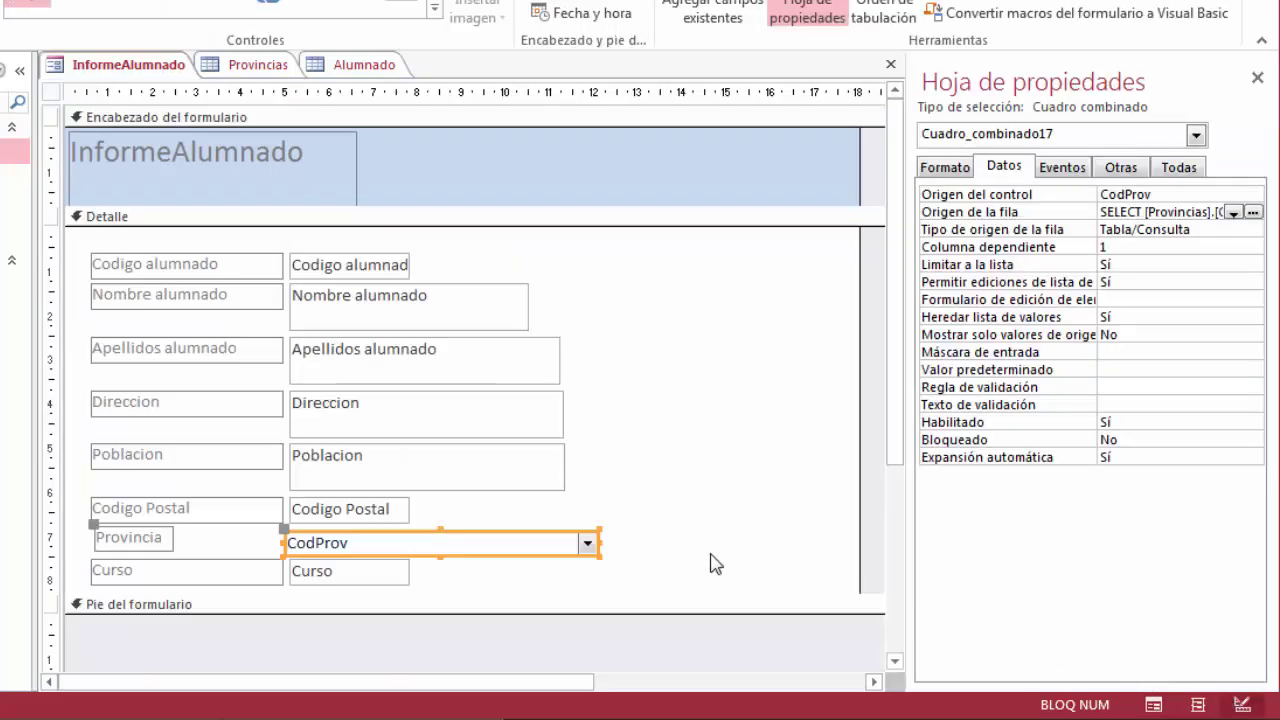
click(398, 517)
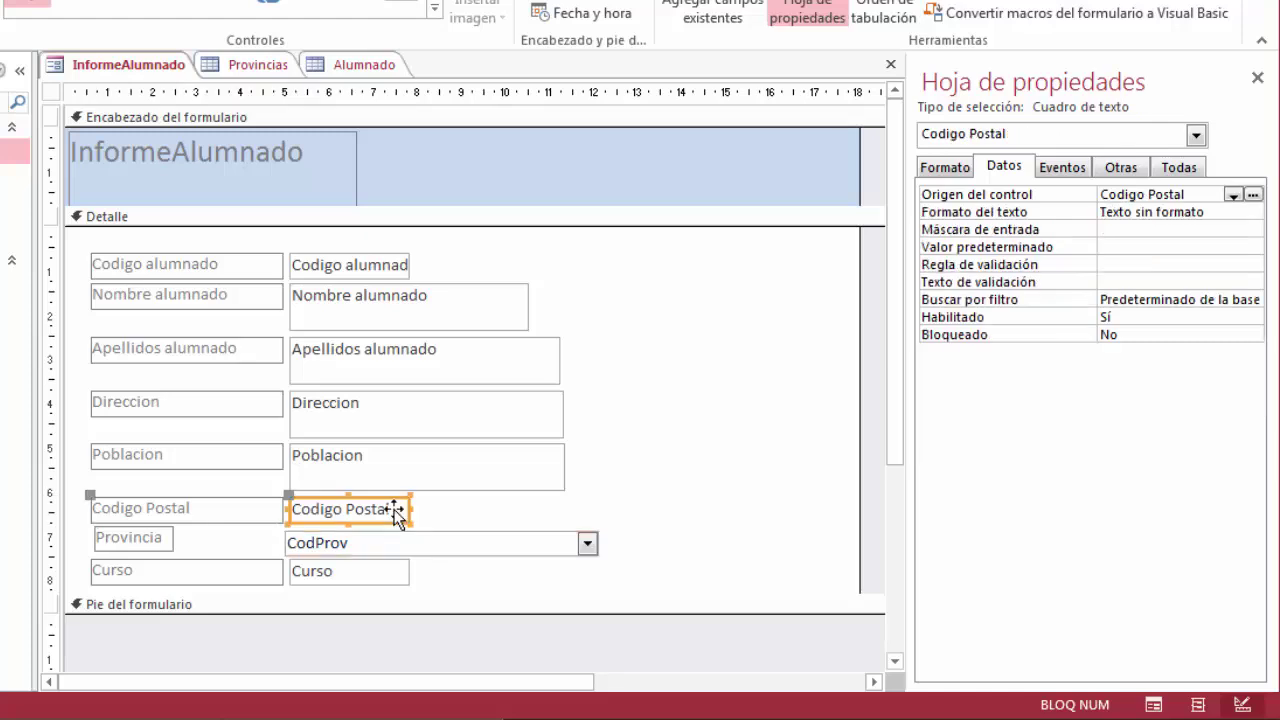
right_click(397, 512)
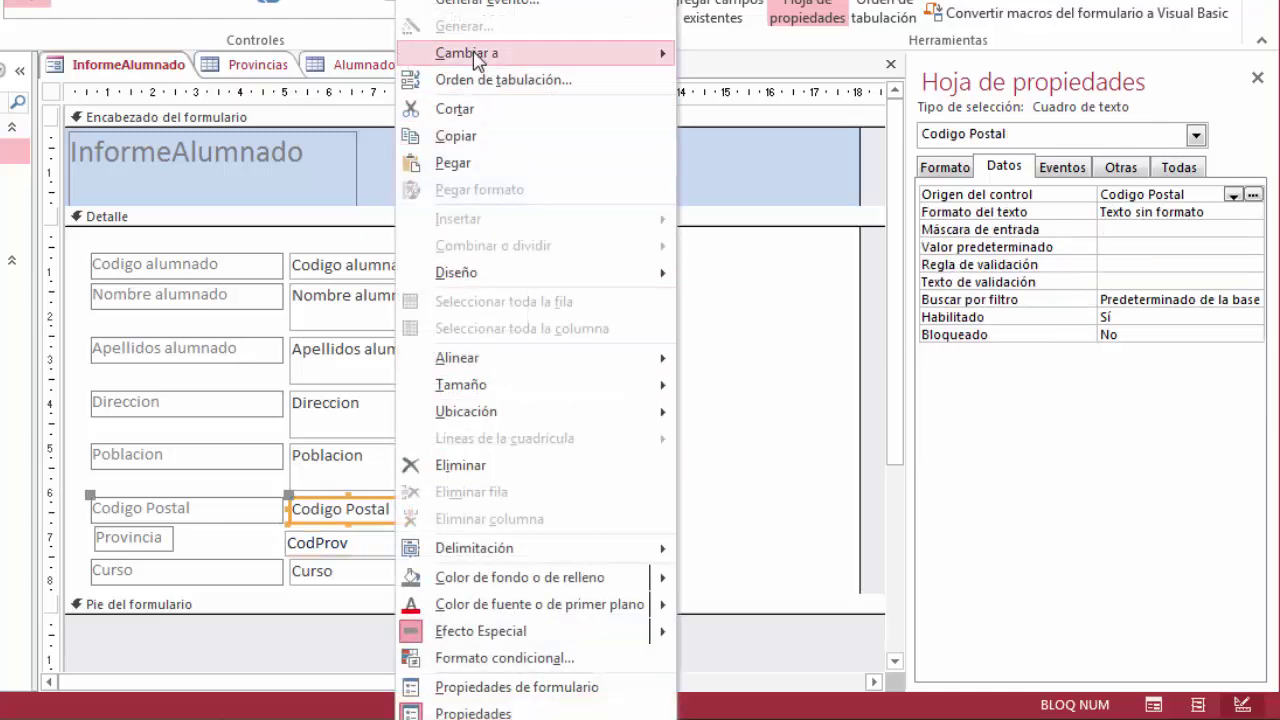
mouse_move(473, 55)
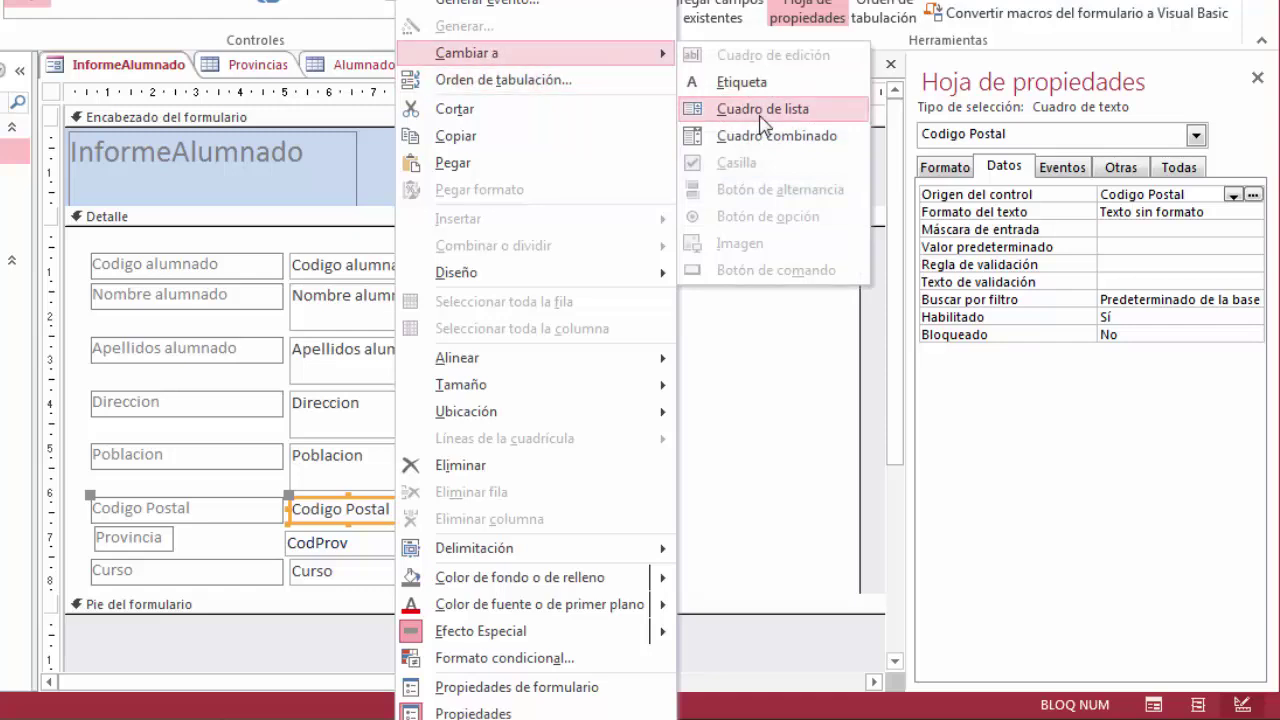
click(772, 138)
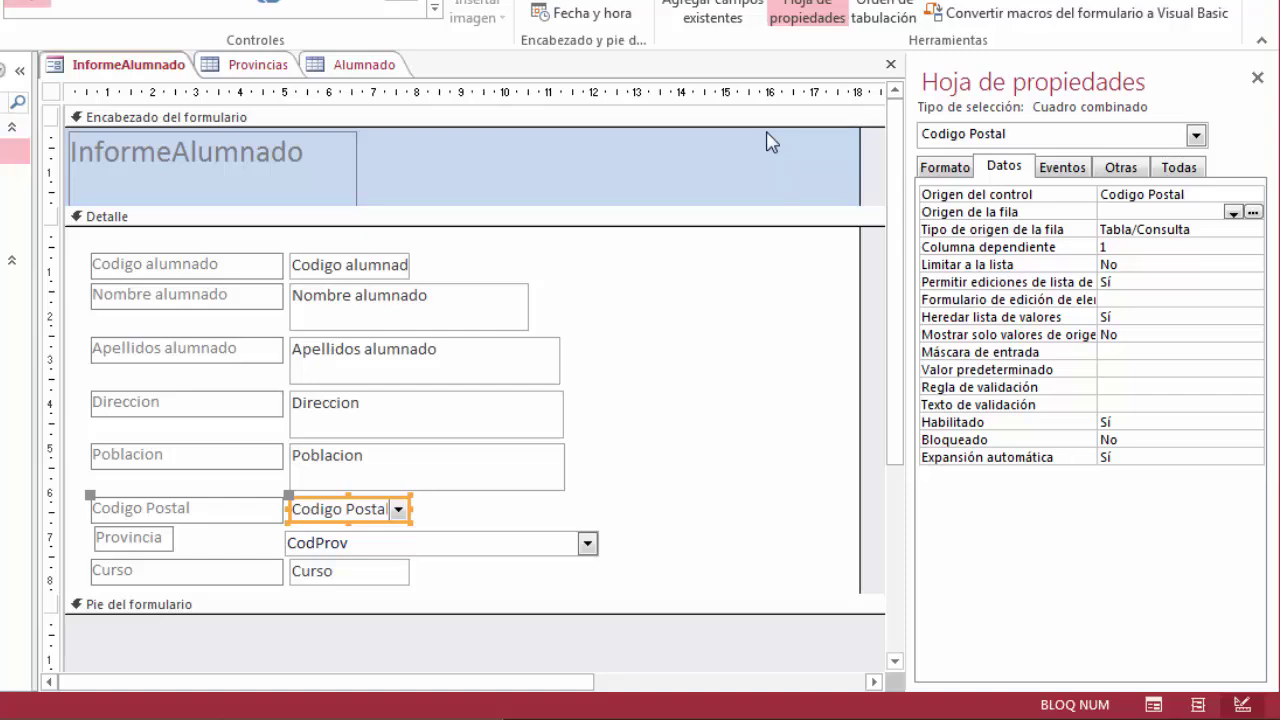
Review the Alumnado and Ploblaciones tables, and set the Codigo Postal combo box's row source to the Ploblaciones table.
click(366, 65)
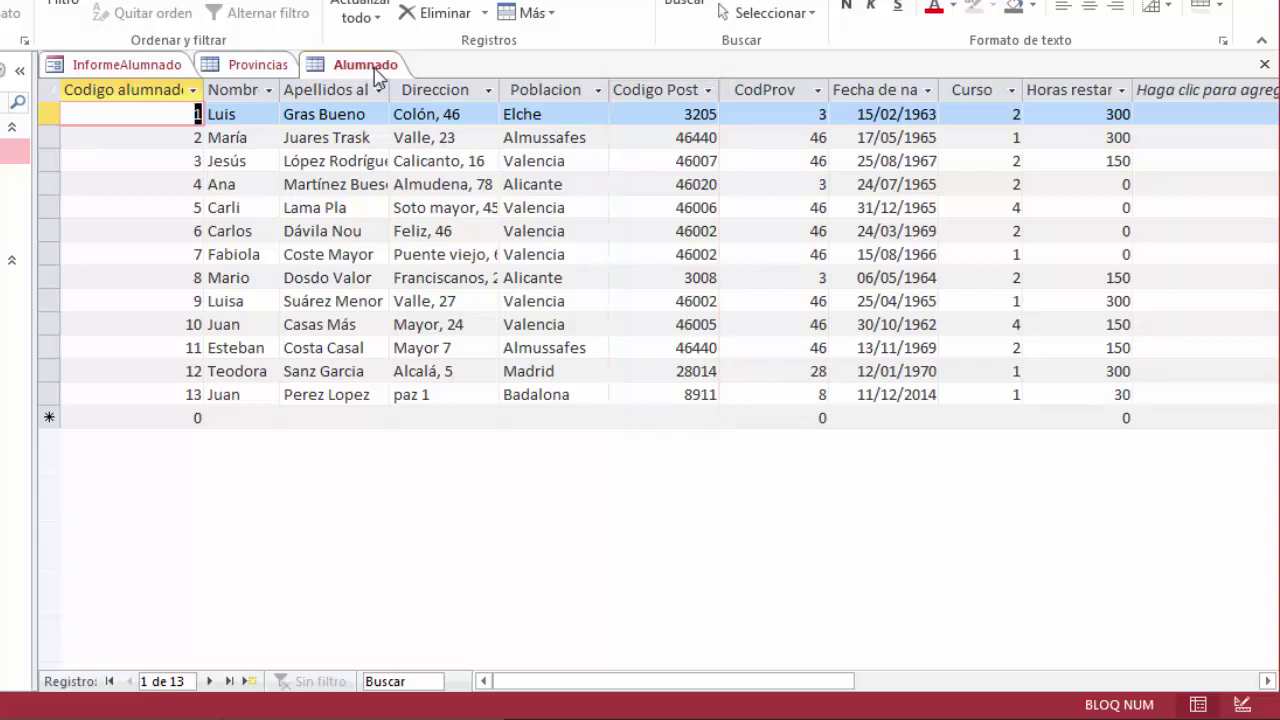
click(140, 65)
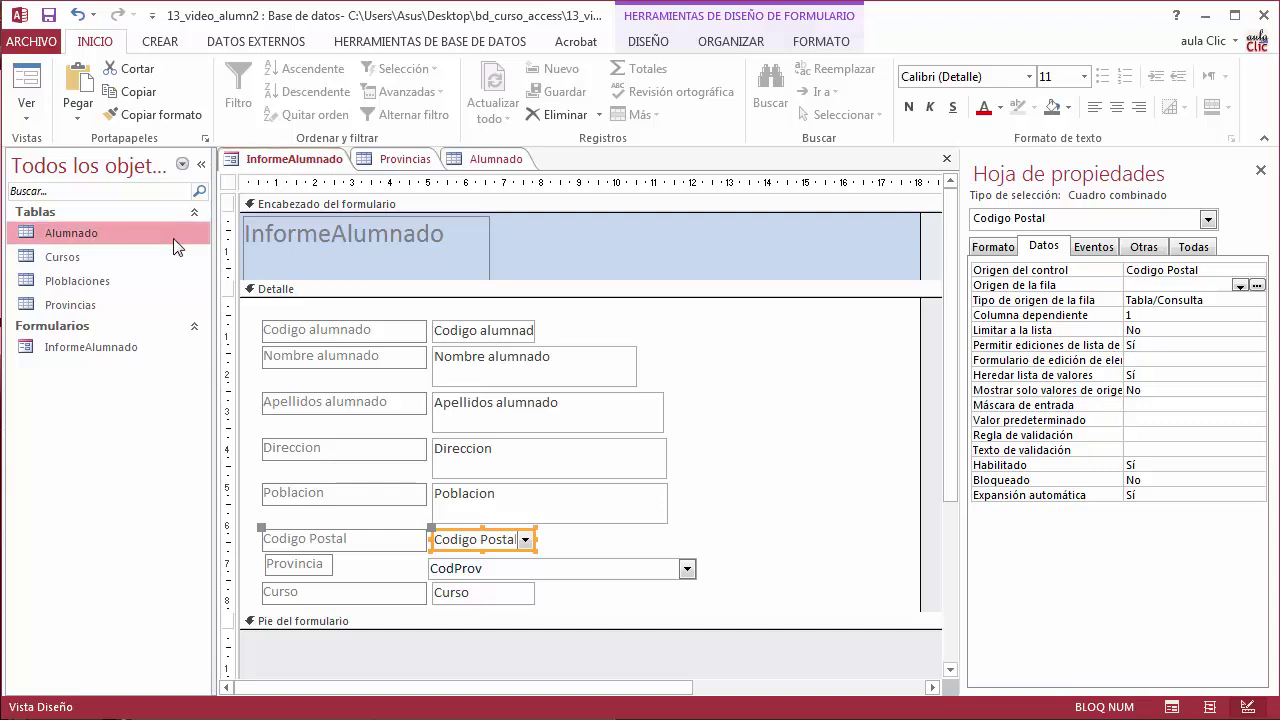
double_click(127, 283)
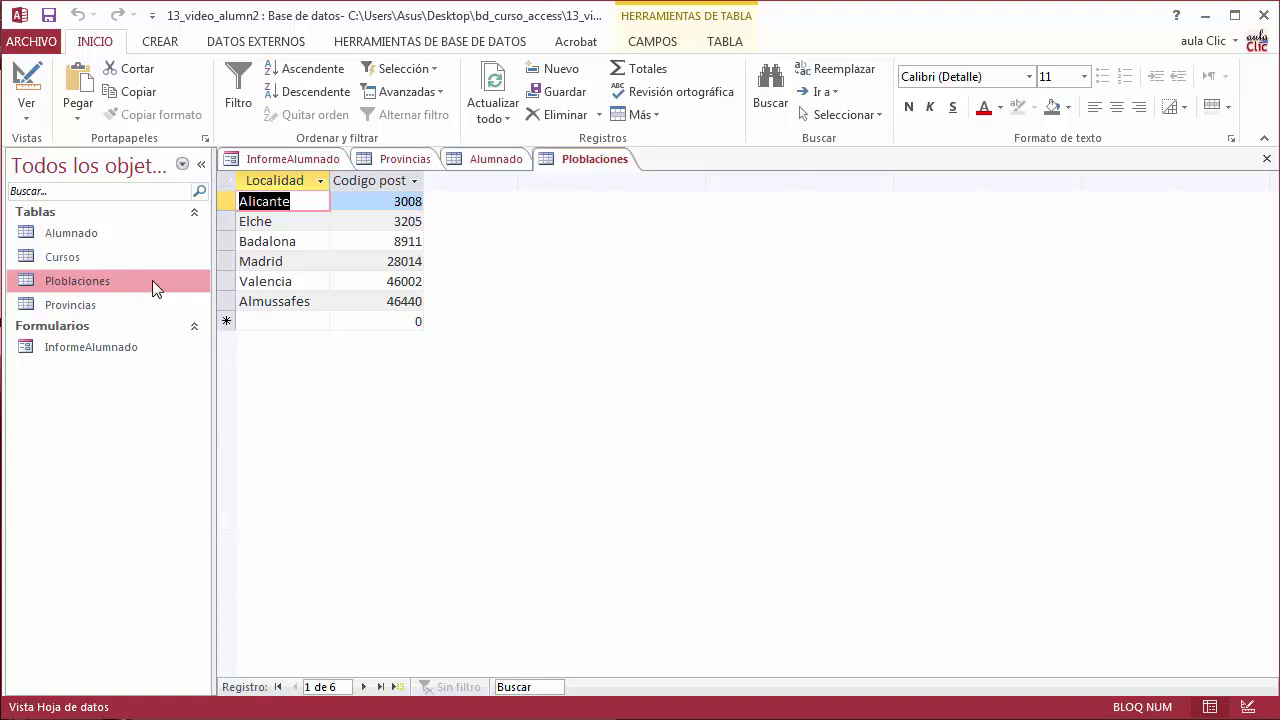
click(270, 162)
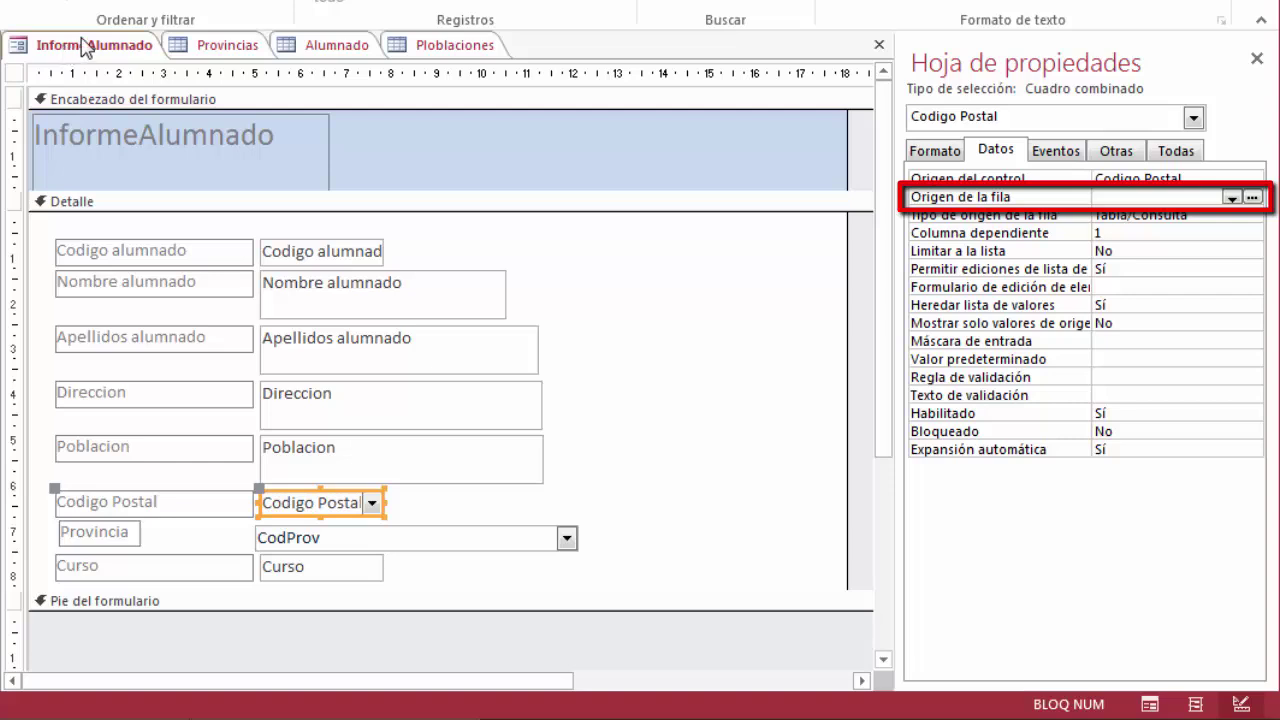
click(1232, 198)
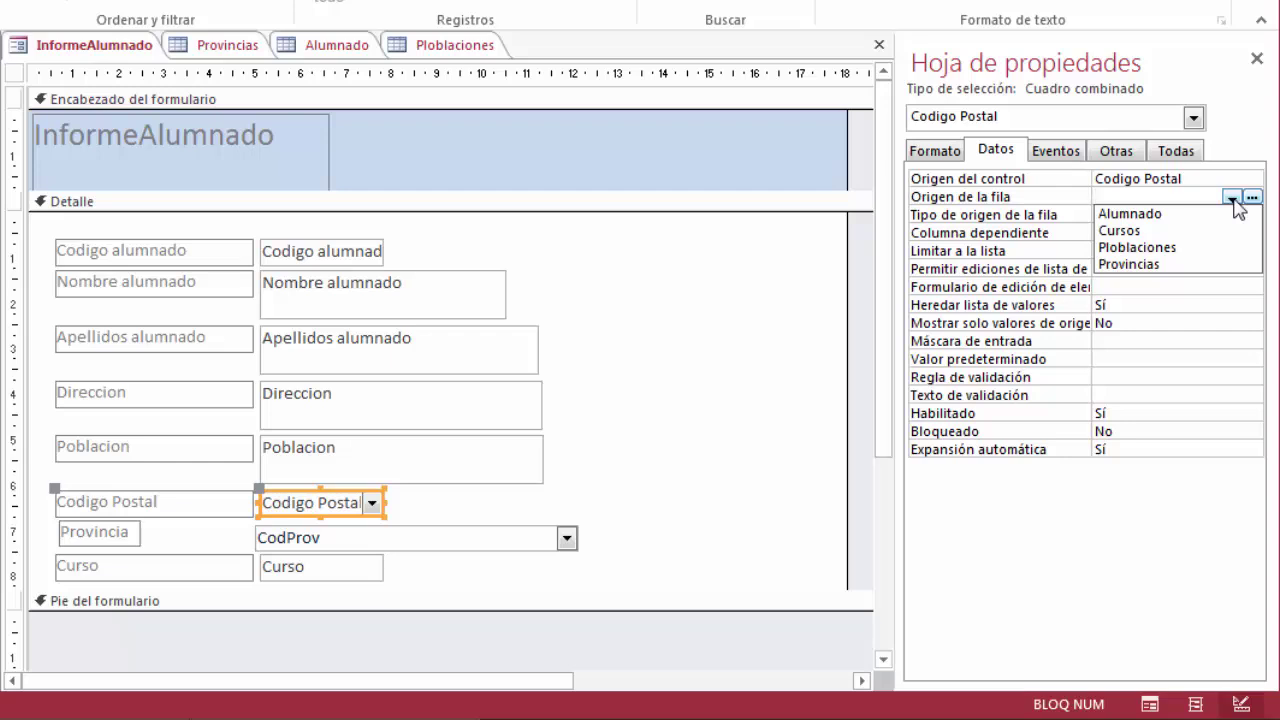
click(1208, 248)
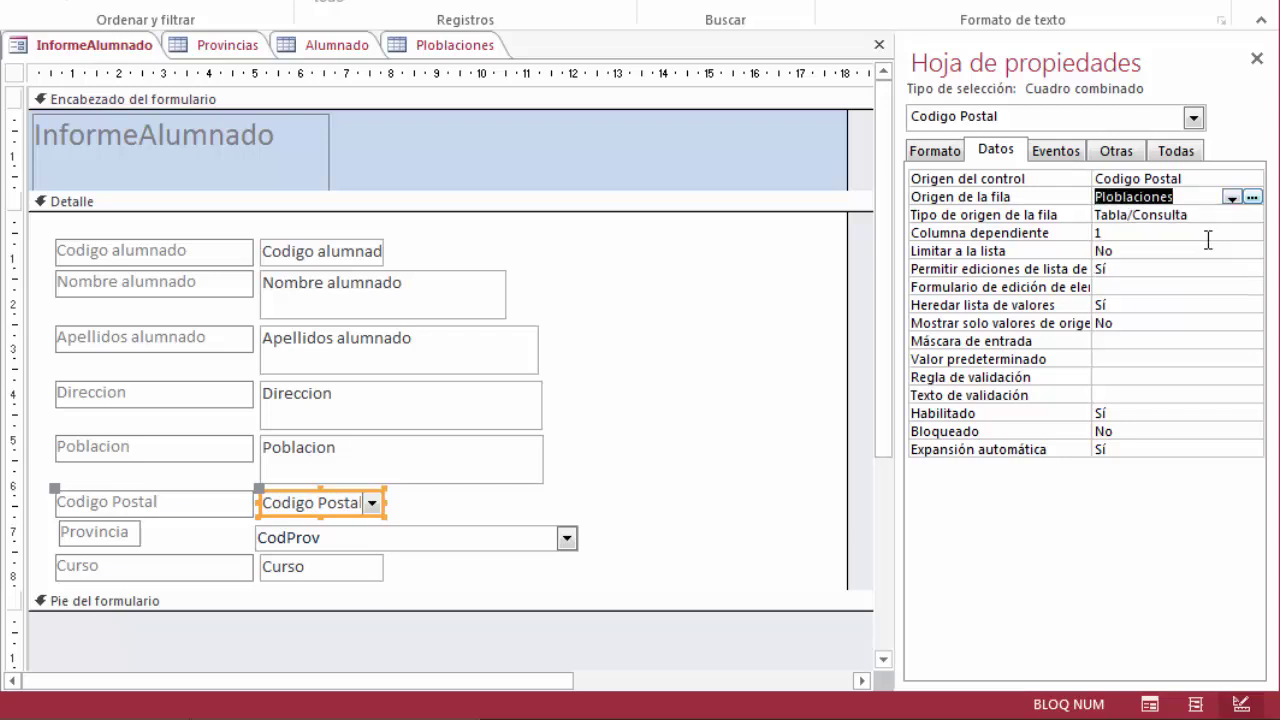
Build and save a row source query on Ploblaciones with Codigo postal and Localidad, sorted ascending by Localidad.
click(1252, 198)
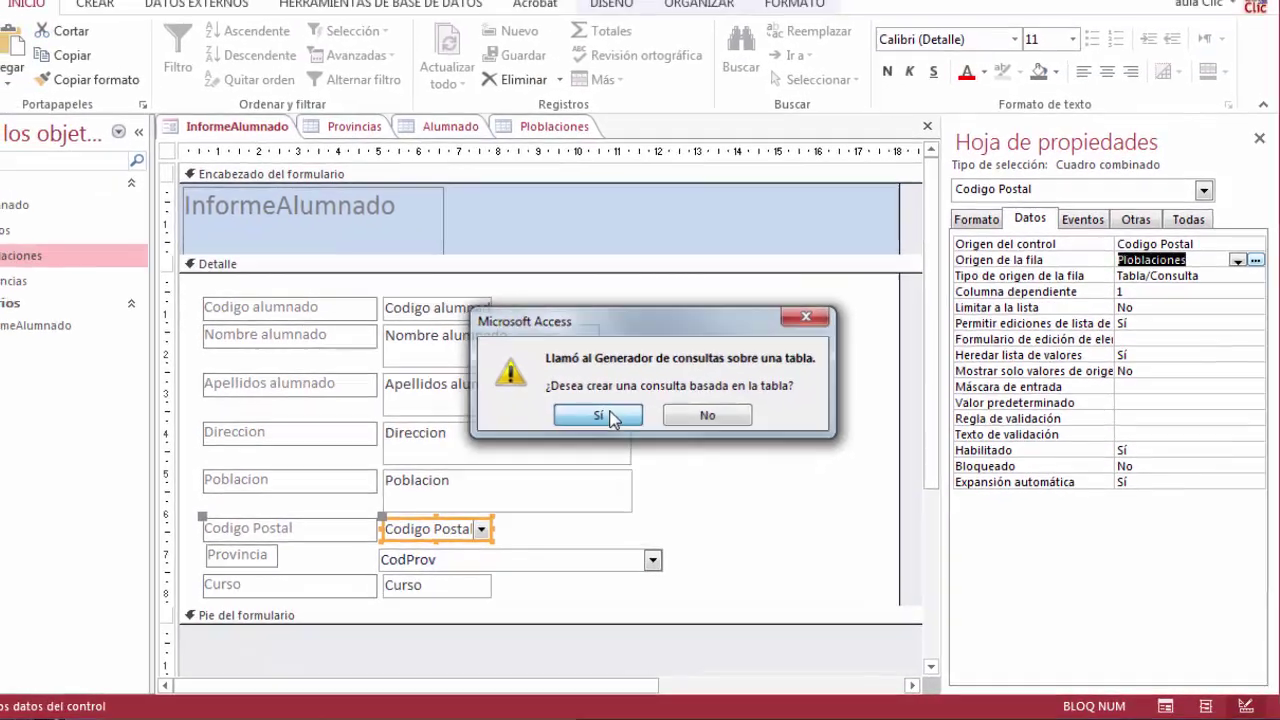
click(548, 388)
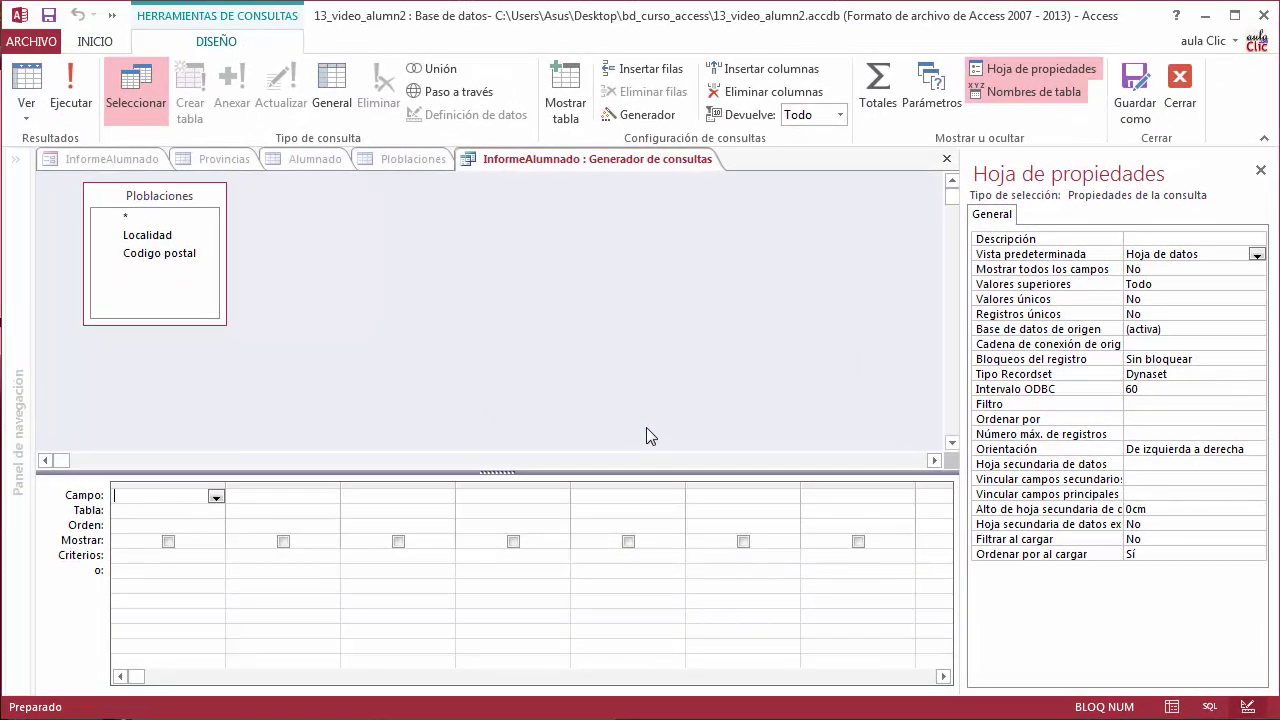
double_click(130, 255)
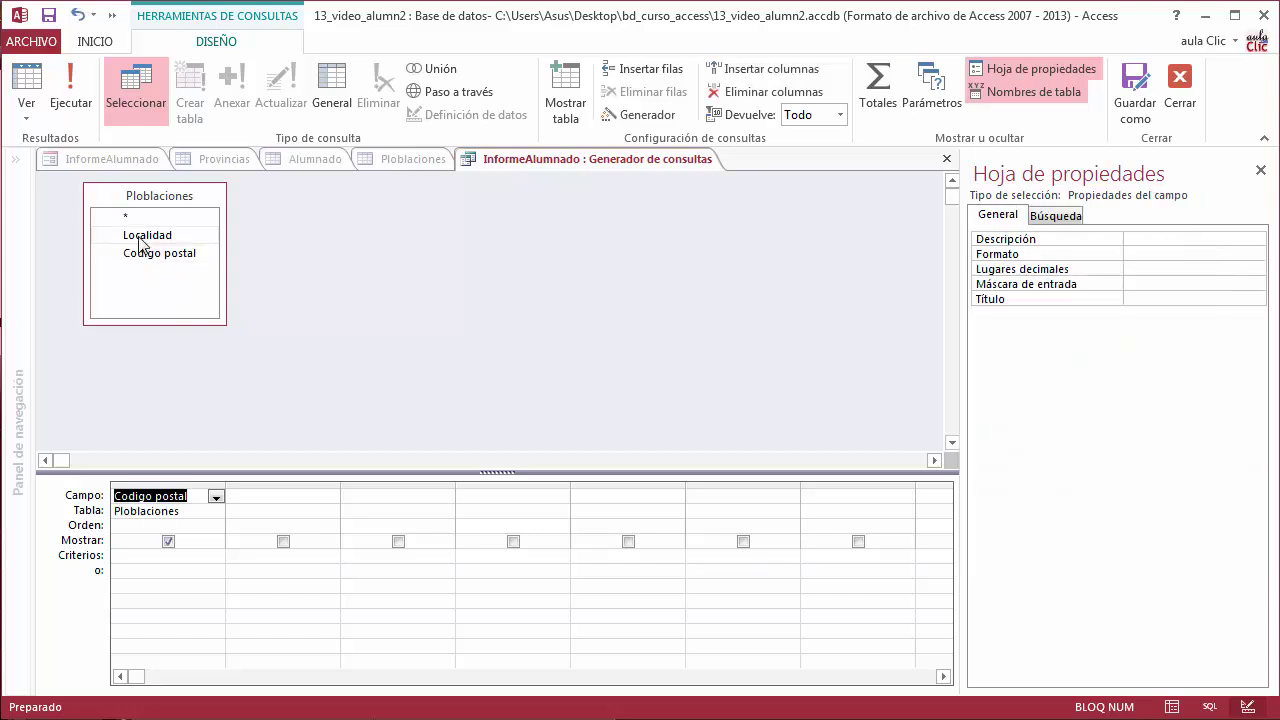
double_click(140, 237)
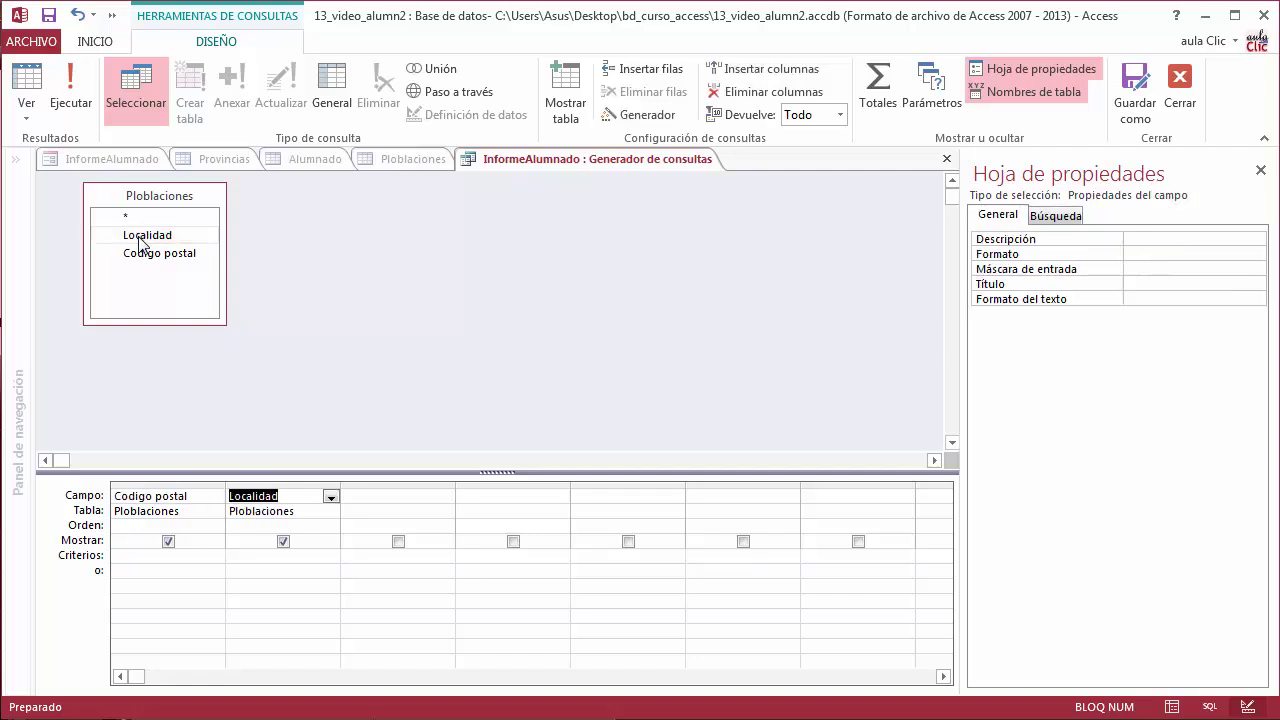
click(331, 527)
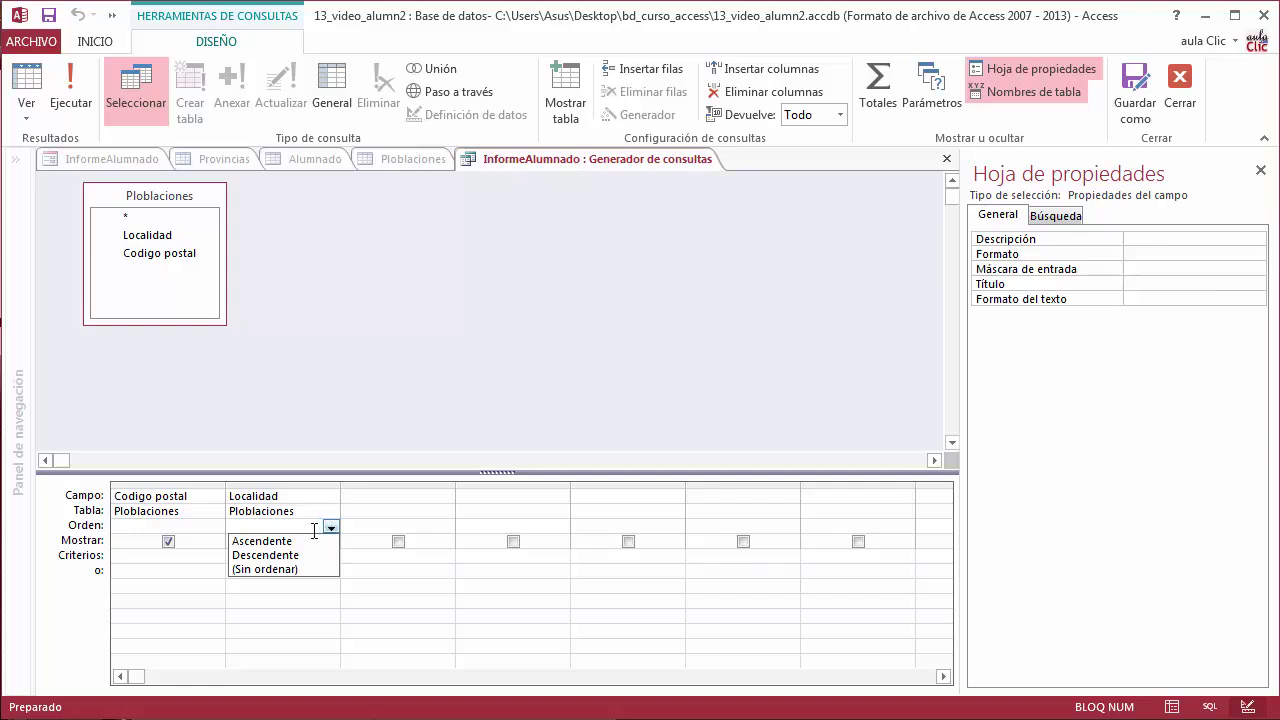
click(288, 541)
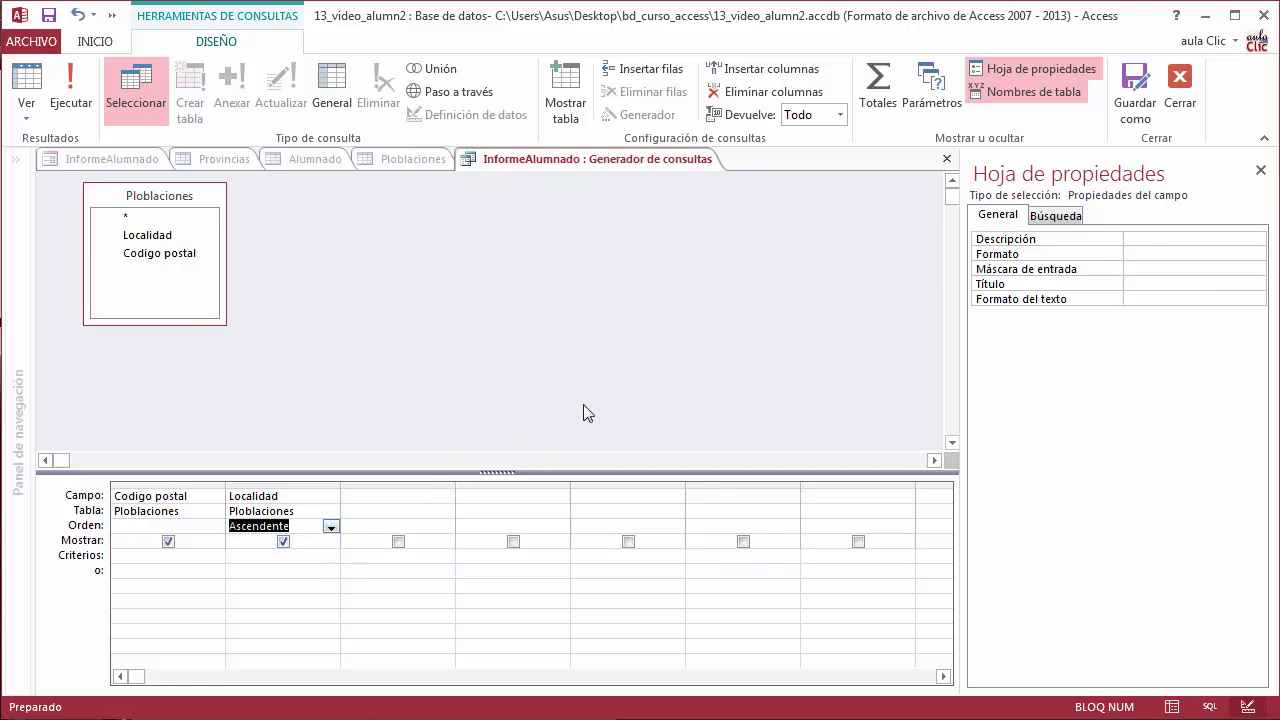
click(948, 160)
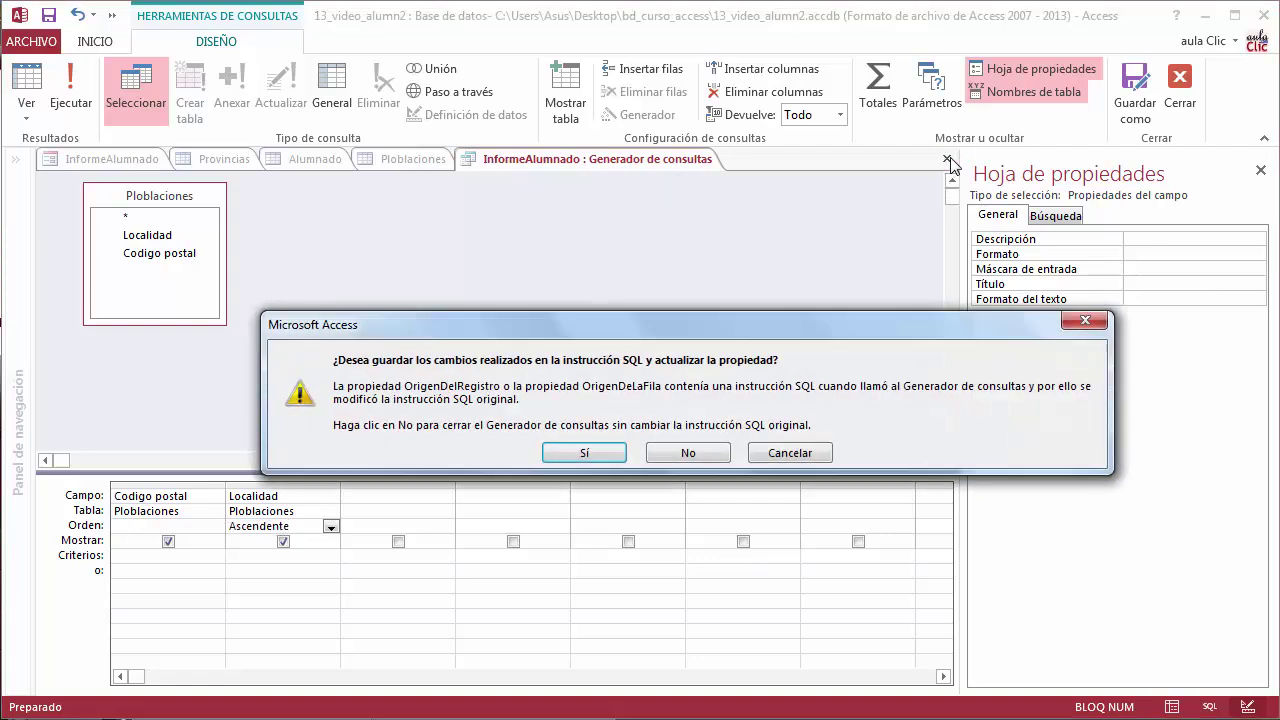
click(590, 452)
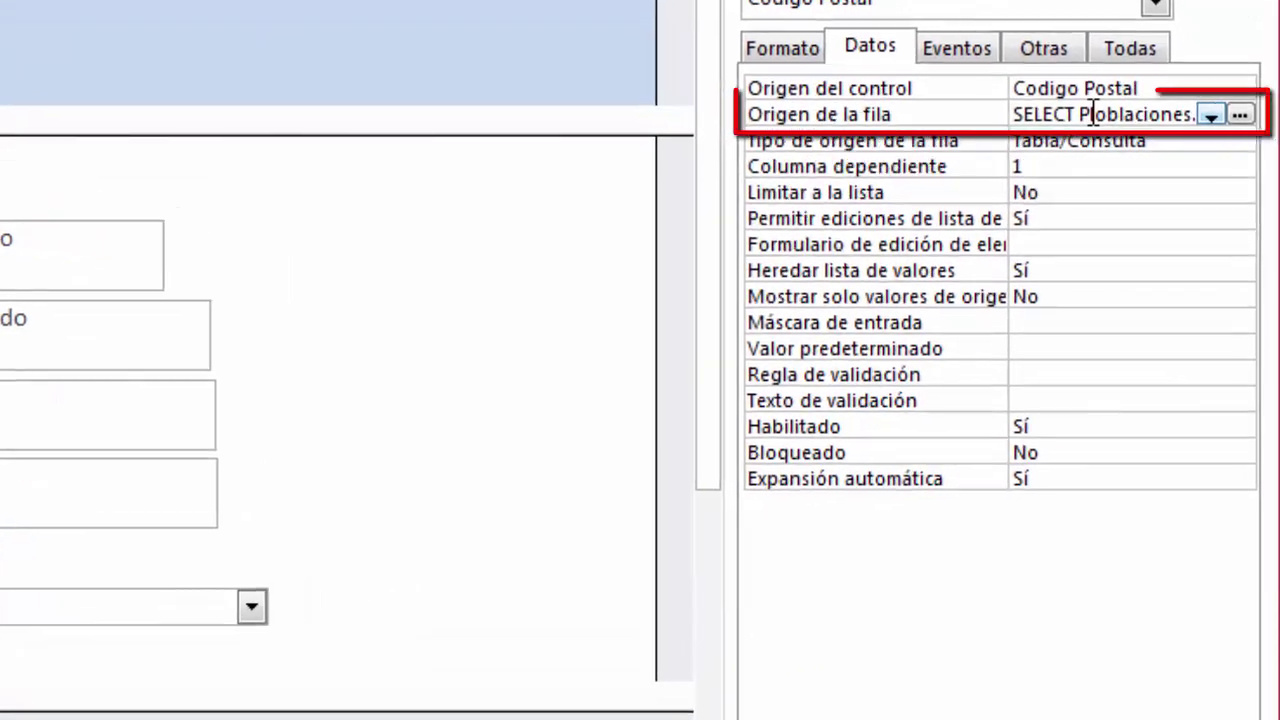
Read through the full SQL statement in the Codigo Postal combo box's row source property.
key(Right)
key(Right)
key(Right)
key(Right)
key(Right)
key(Right)
key(Right)
key(Right)
key(Right)
key(Right)
key(Right)
key(Right)
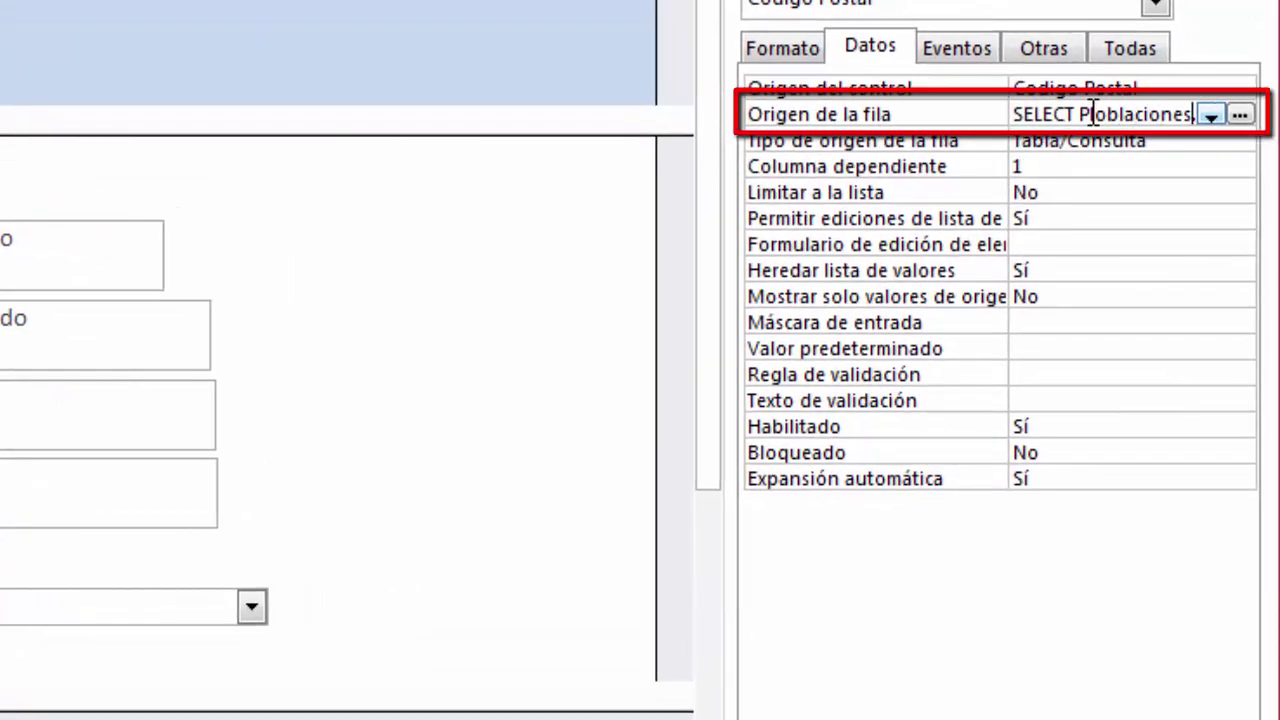
key(Right)
key(Right)
key(Right)
key(Right)
key(Right)
key(Right)
key(Right)
key(Right)
key(Right)
key(Right)
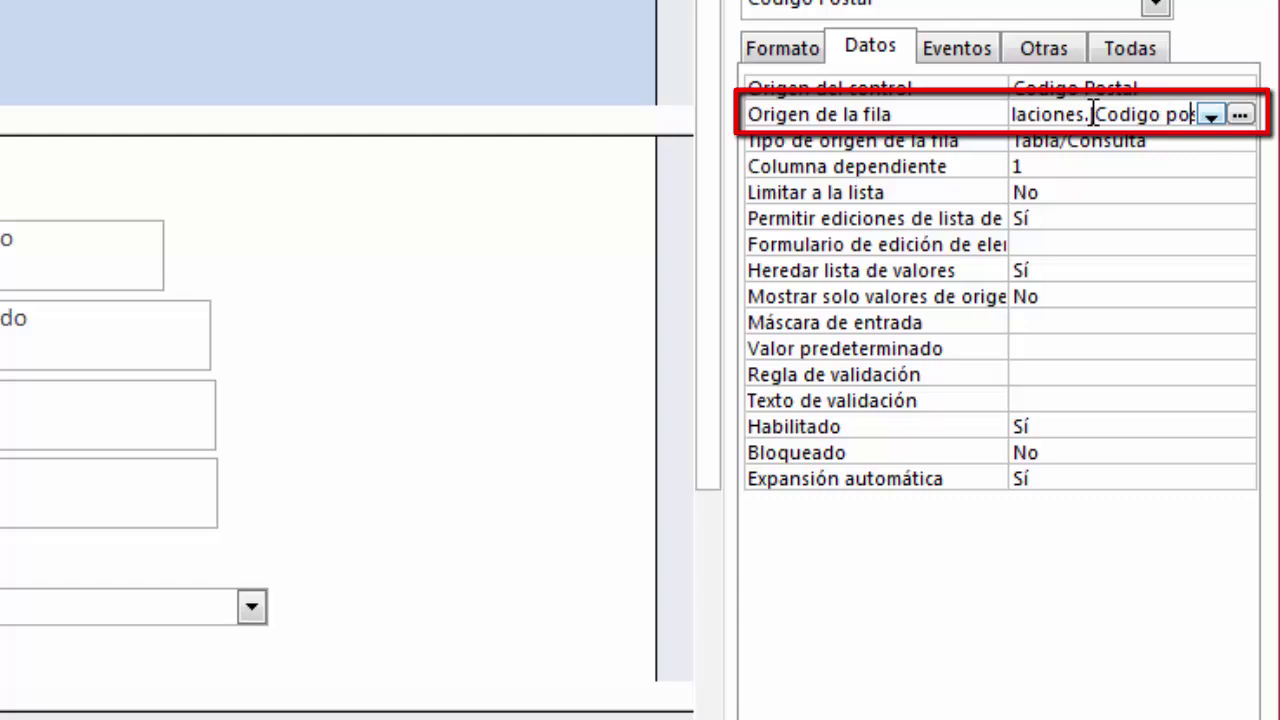
key(Right)
key(Right)
key(Right)
key(Right)
key(Right)
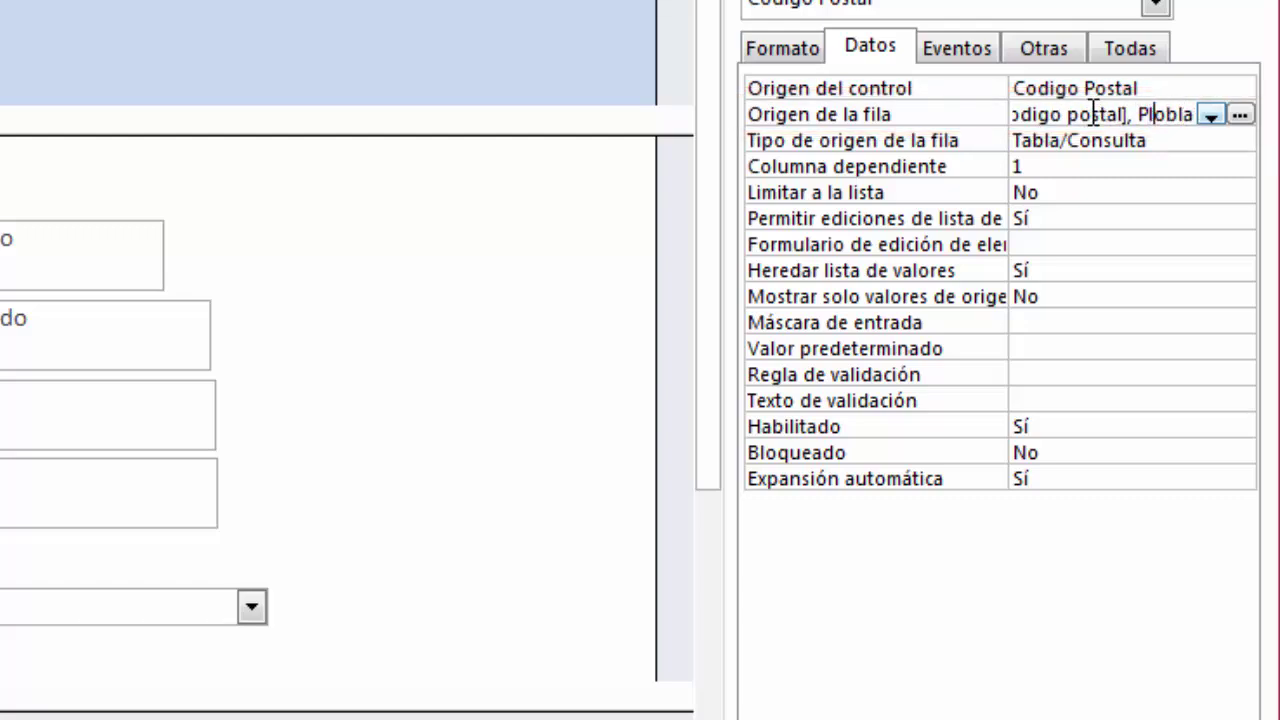
key(Right)
key(Right)
key(Right)
key(Right)
key(Right)
key(Right)
key(Right)
key(Right)
key(Right)
key(Right)
key(Right)
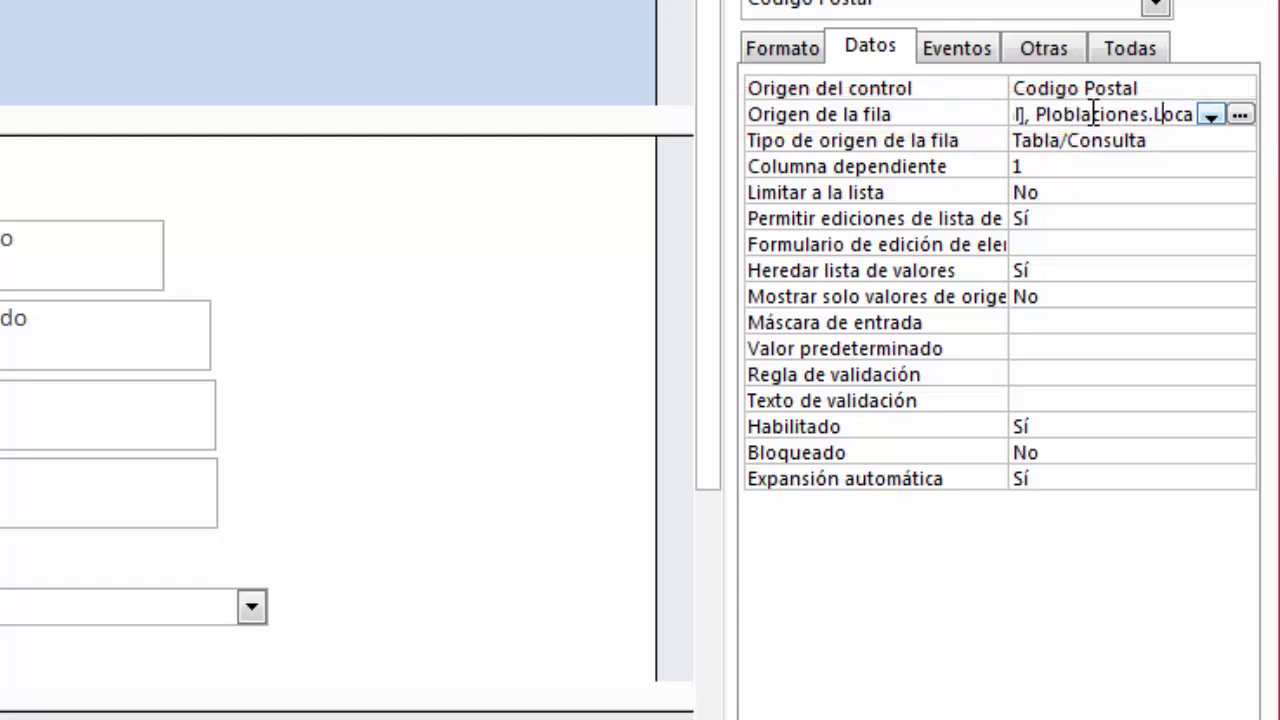
key(Right)
key(Right)
key(Right)
key(Right)
key(Right)
key(Right)
key(Right)
key(Right)
key(Right)
key(Right)
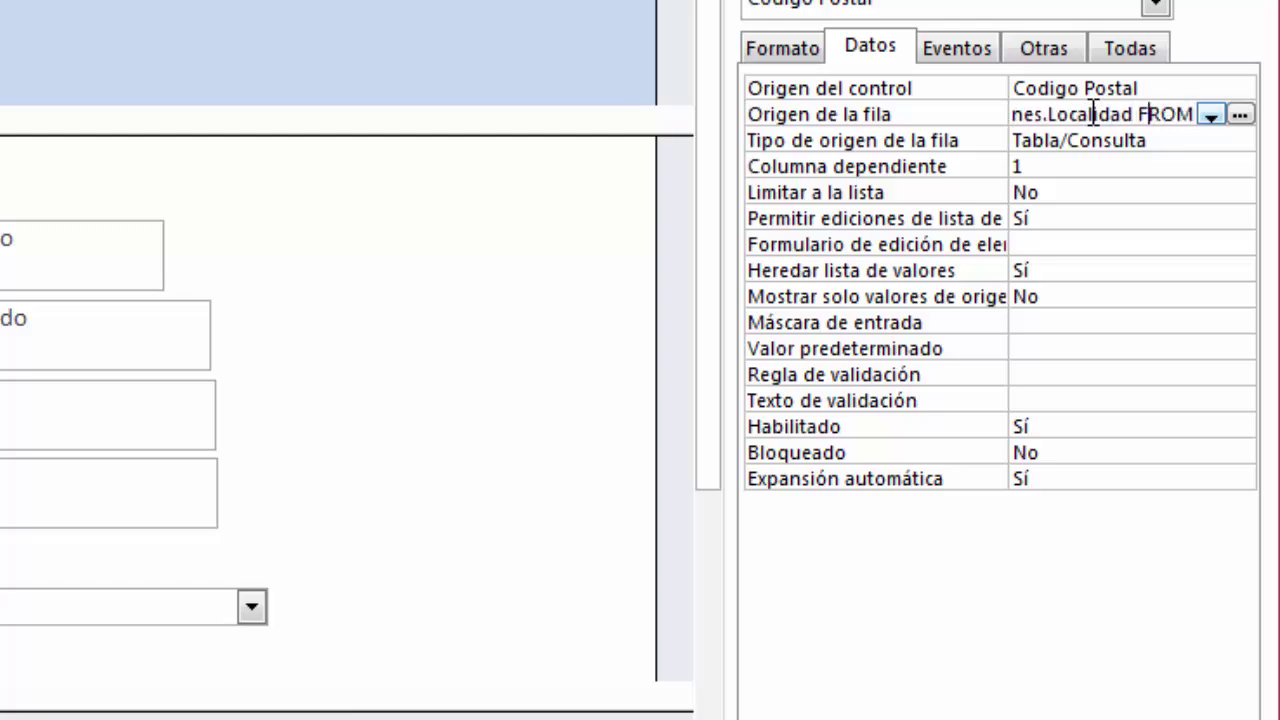
key(Right)
key(Right)
key(Right)
key(Right)
key(Right)
key(Right)
key(Right)
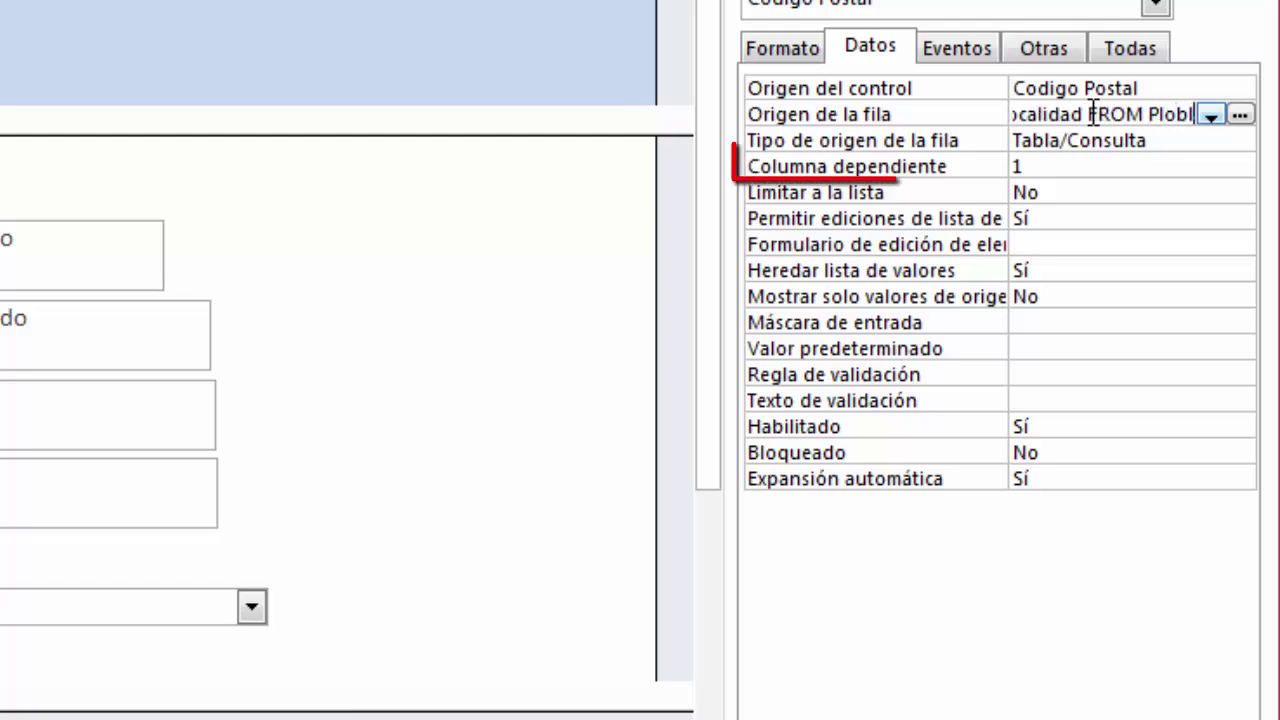
key(Right)
key(Right)
key(Right)
key(Right)
key(Right)
key(Right)
key(Right)
key(Right)
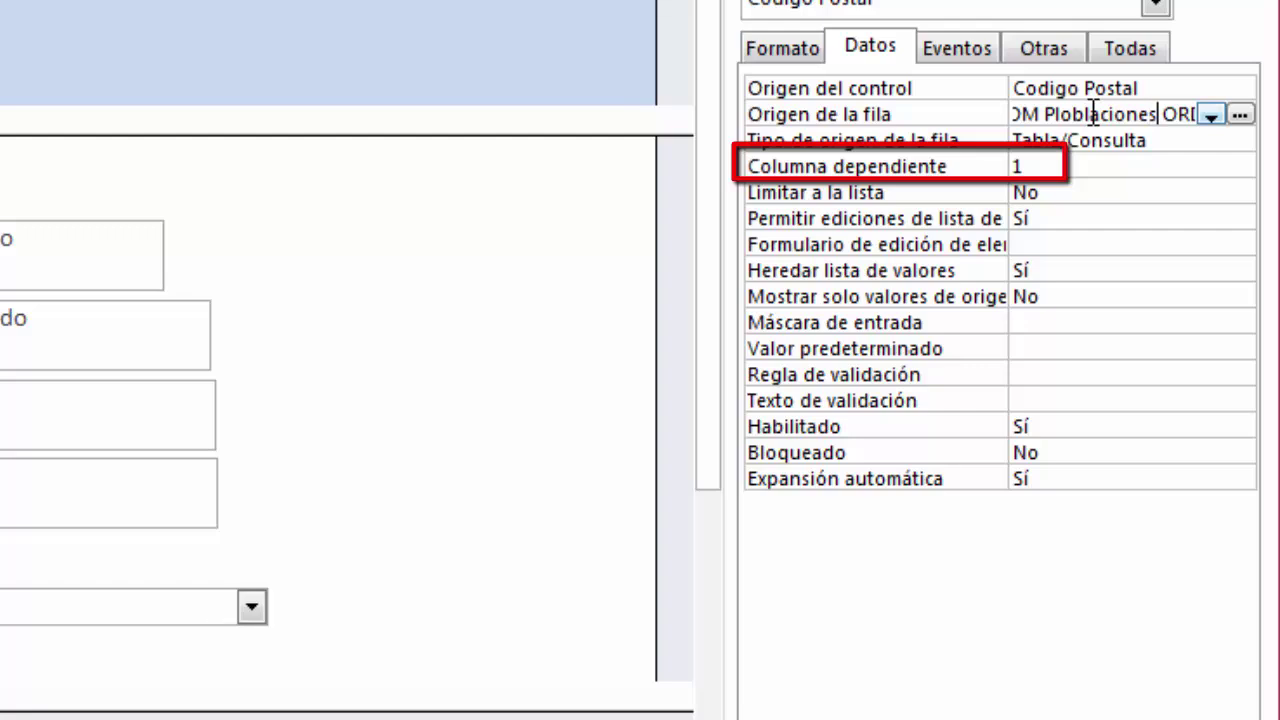
key(Right)
key(Right)
key(Right)
key(Right)
key(Right)
key(Right)
key(Right)
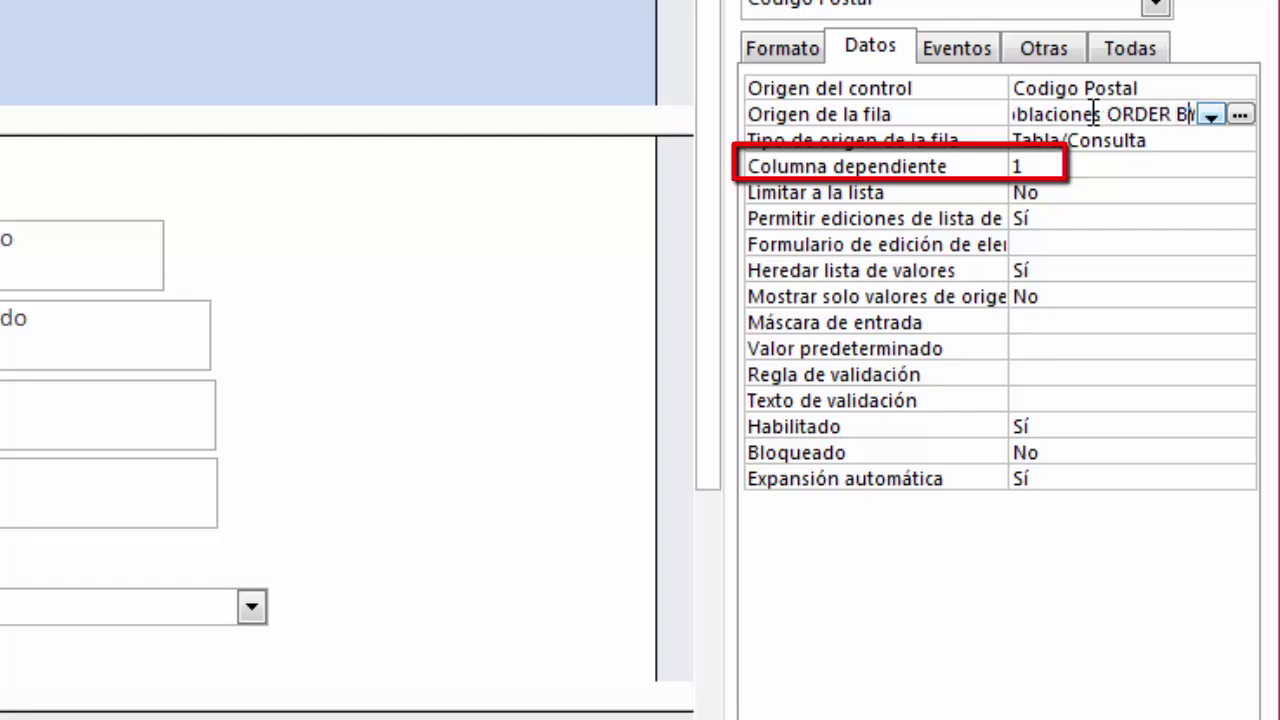
key(Right)
key(Right)
key(Right)
key(Right)
key(Right)
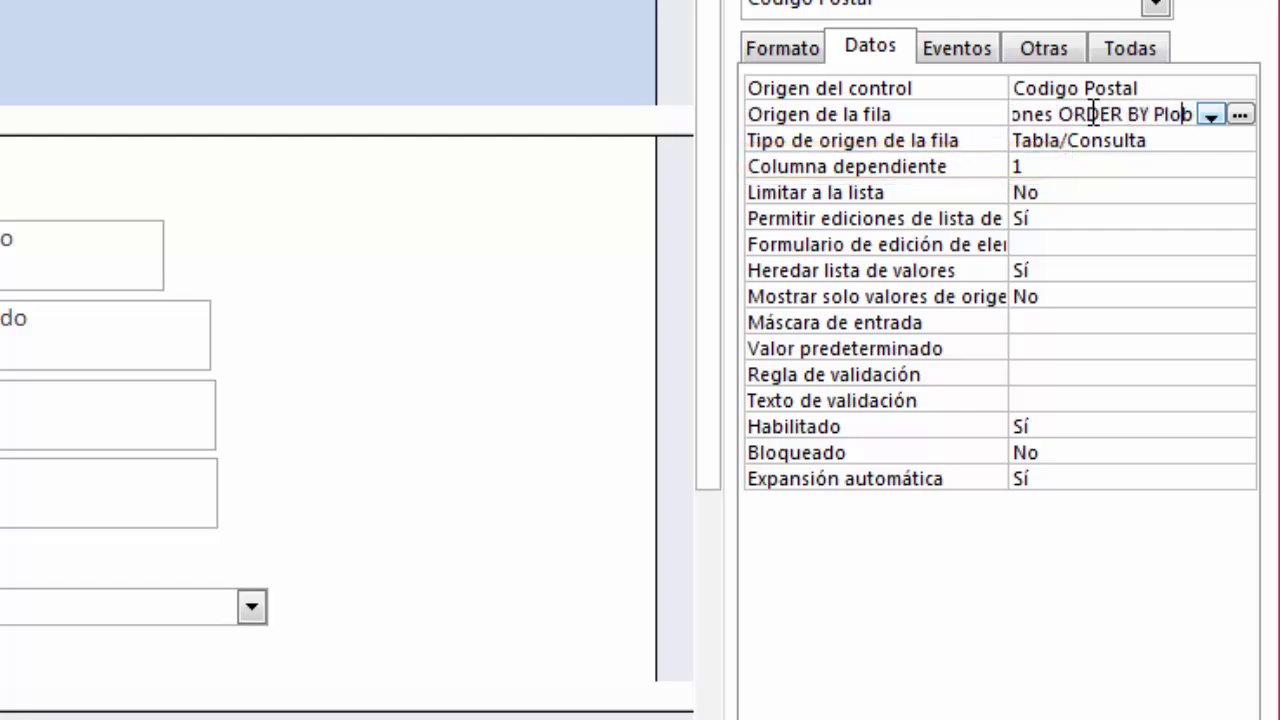
key(Right)
key(Right)
key(Right)
key(Right)
key(Right)
key(Right)
key(Right)
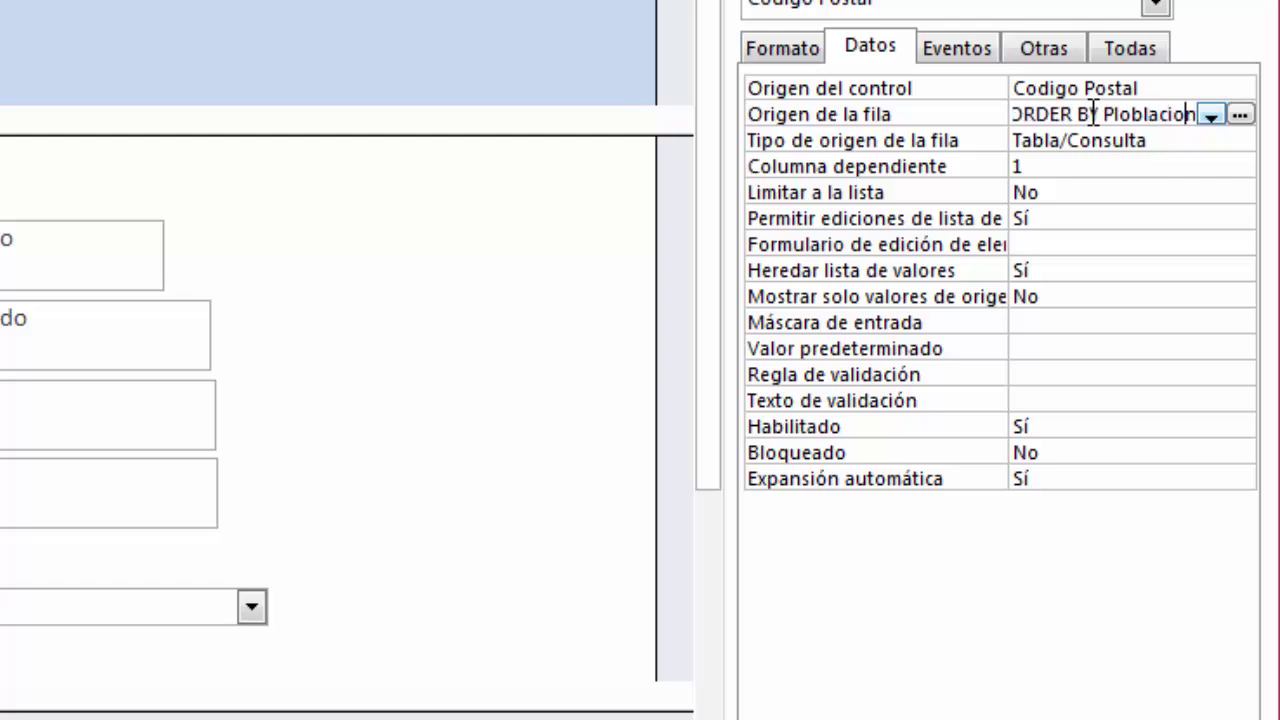
key(Right)
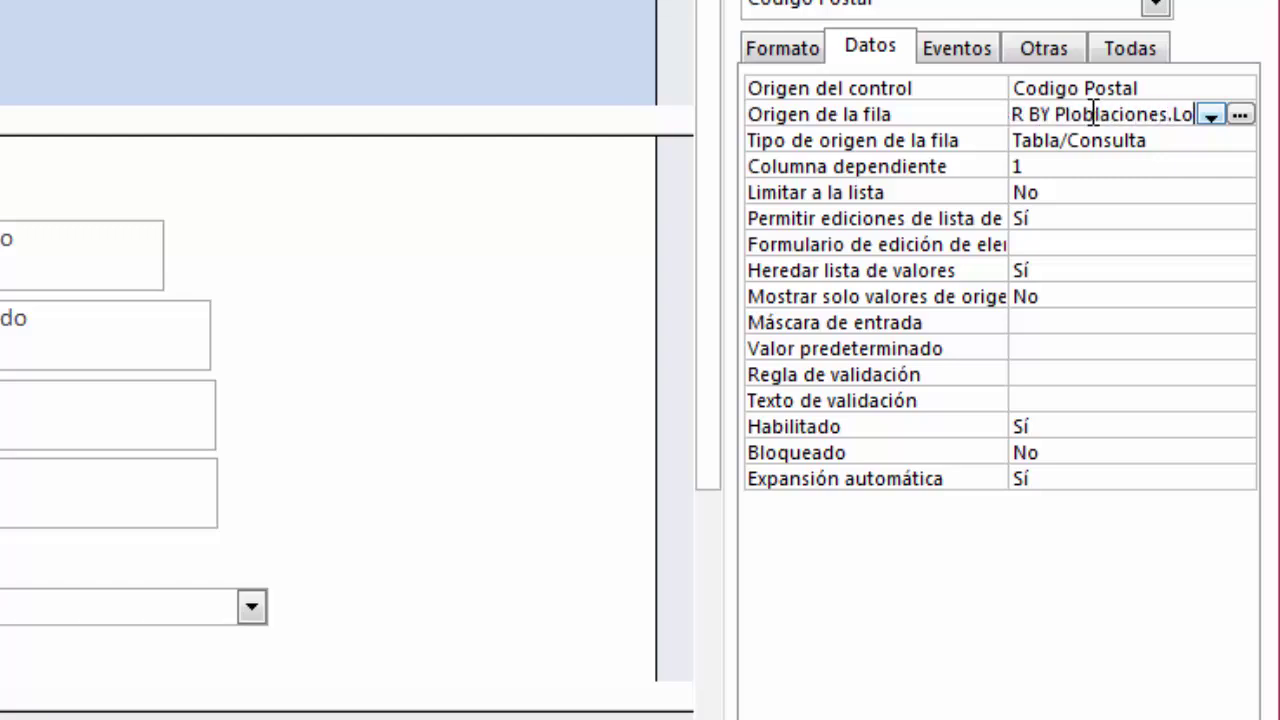
key(Right)
key(Right)
key(Right)
key(Right)
key(Right)
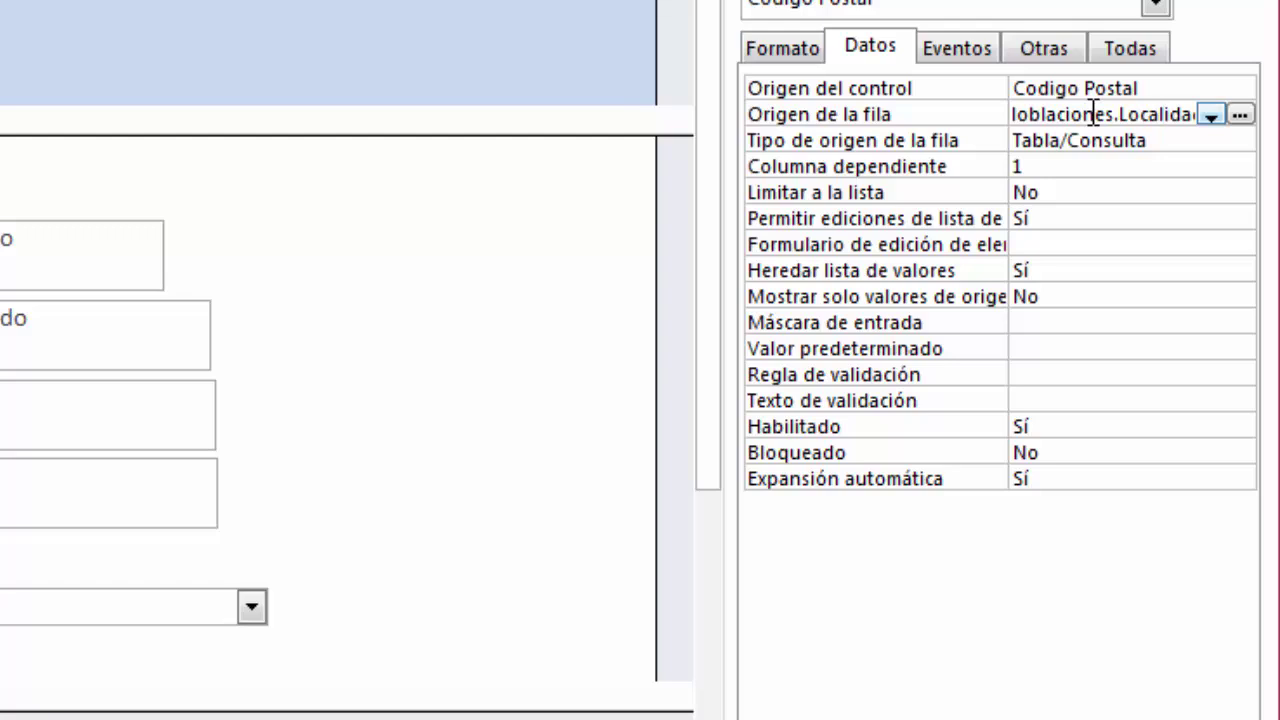
Give the Codigo Postal combo box 2 columns with column widths of 2cm;4cm and an overall width of 6 cm.
click(779, 60)
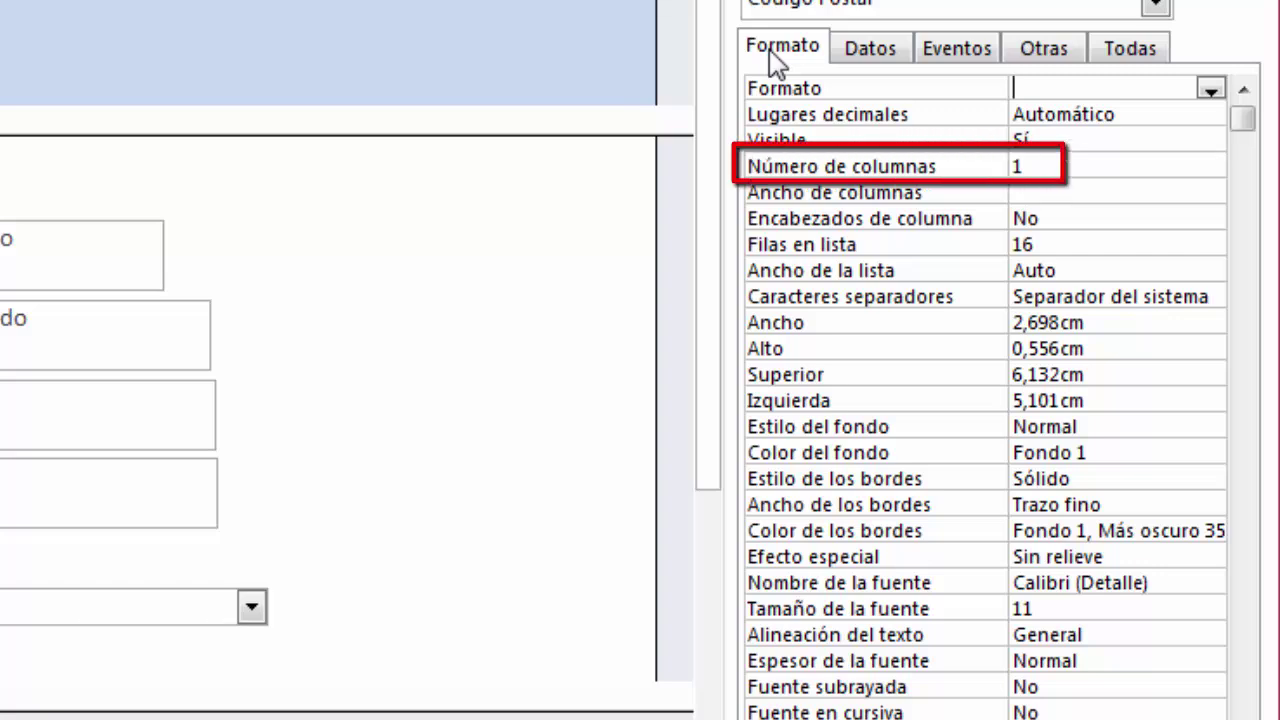
click(1005, 168)
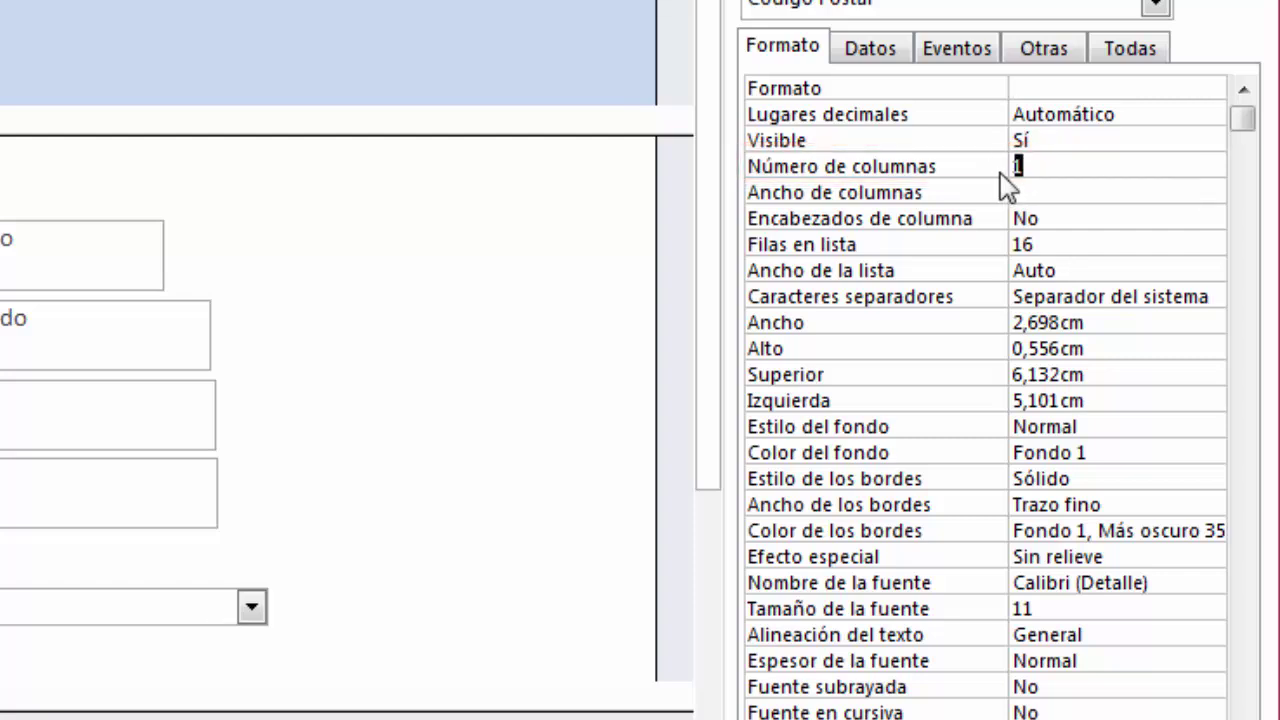
text(2)
click(1024, 191)
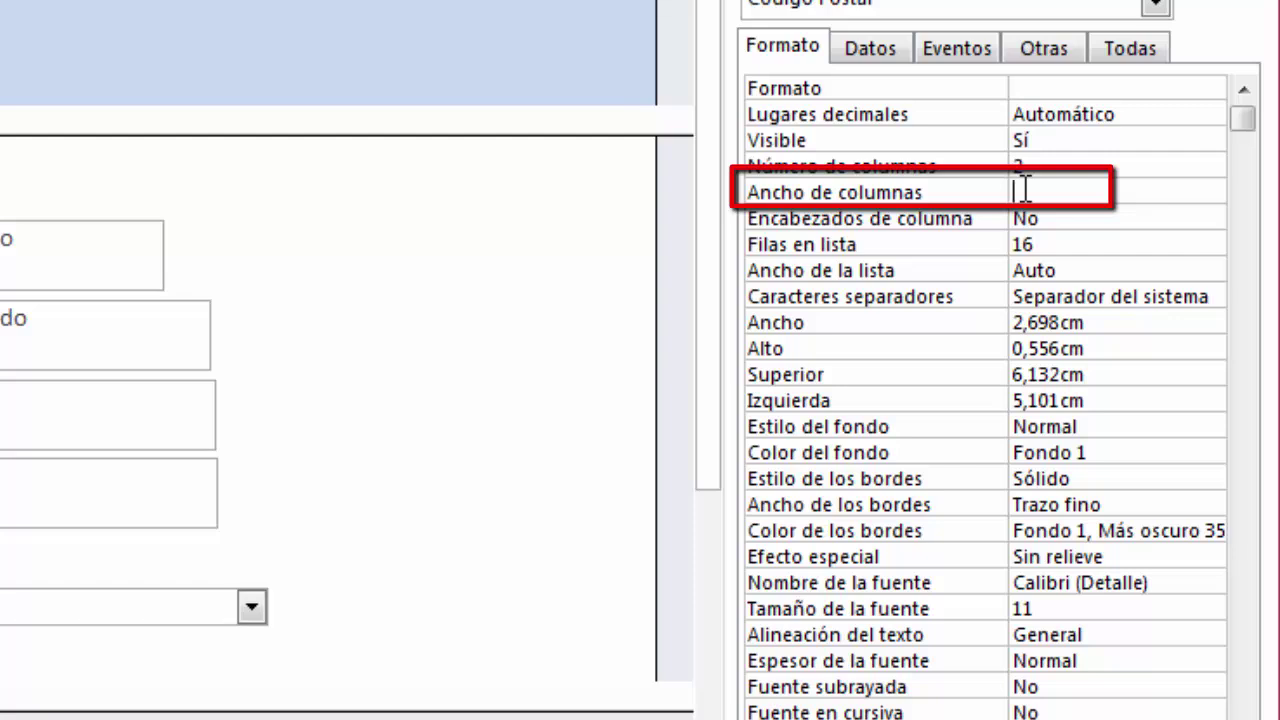
text(2)
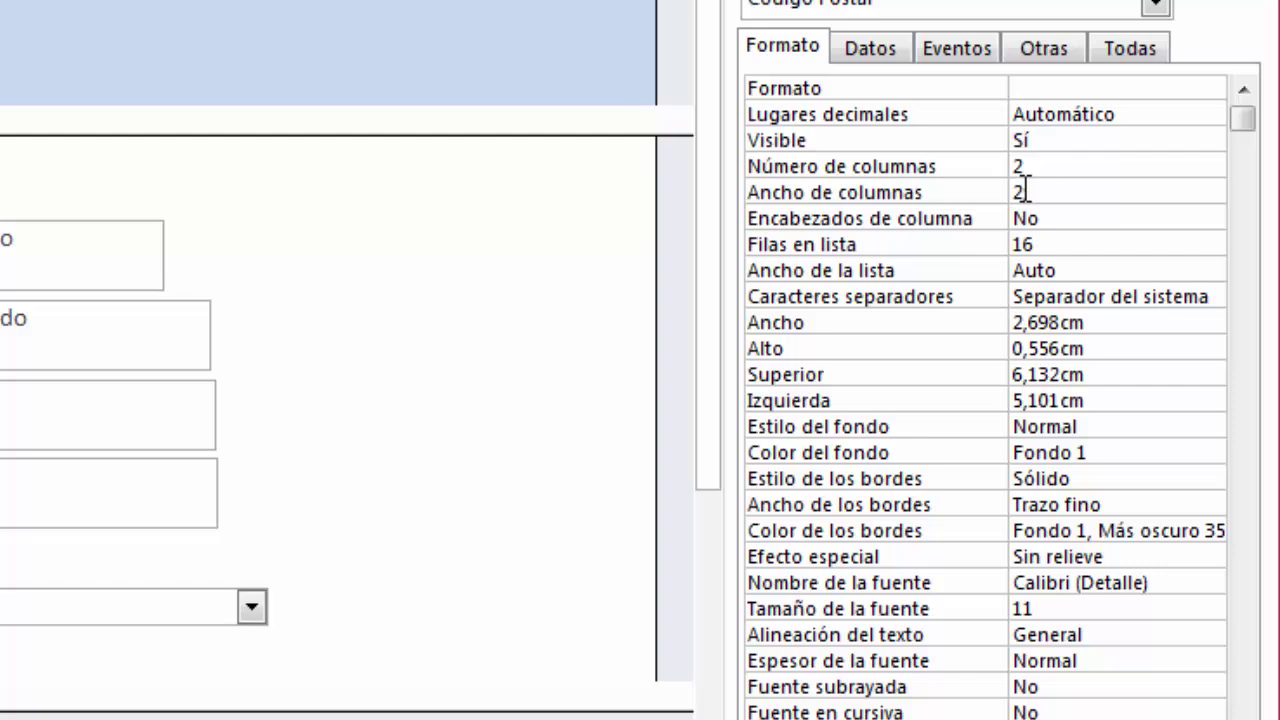
text(;4cm)
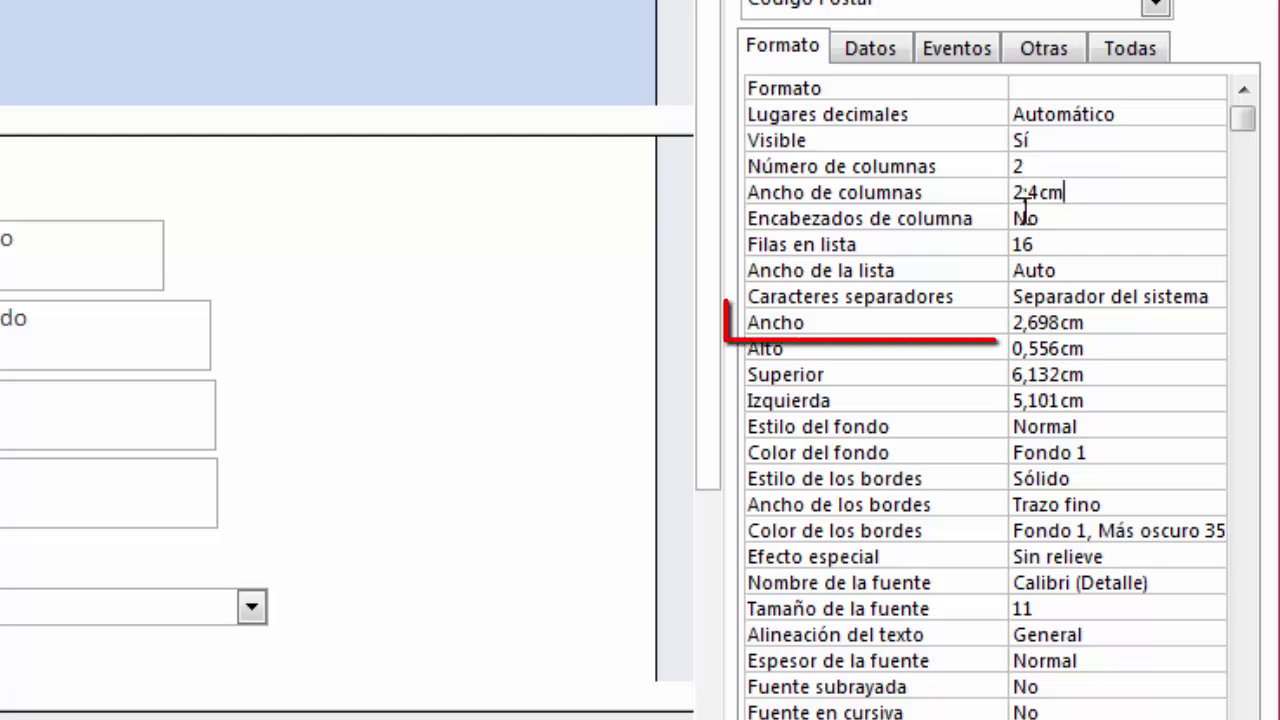
double_click(1060, 320)
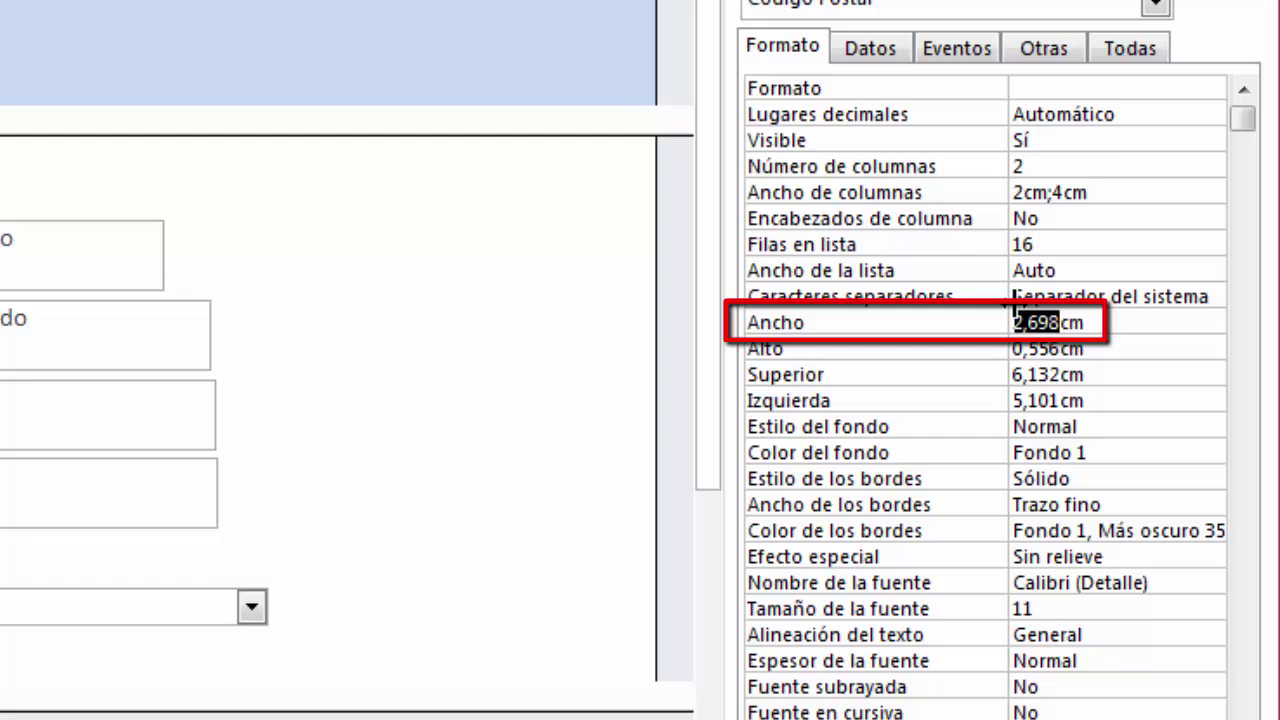
text(6)
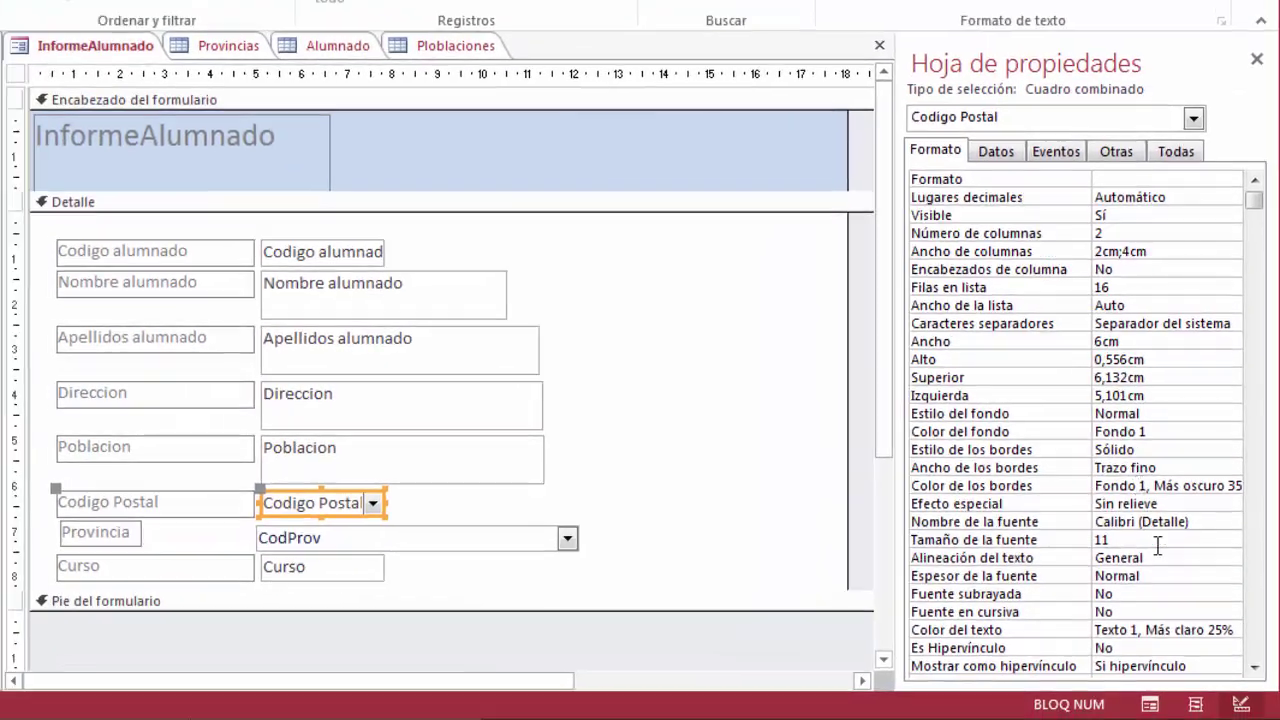
In form view, choose 3008 Alicante as the first student's Codigo Postal, save the record and check it in the Alumnado table.
click(1150, 705)
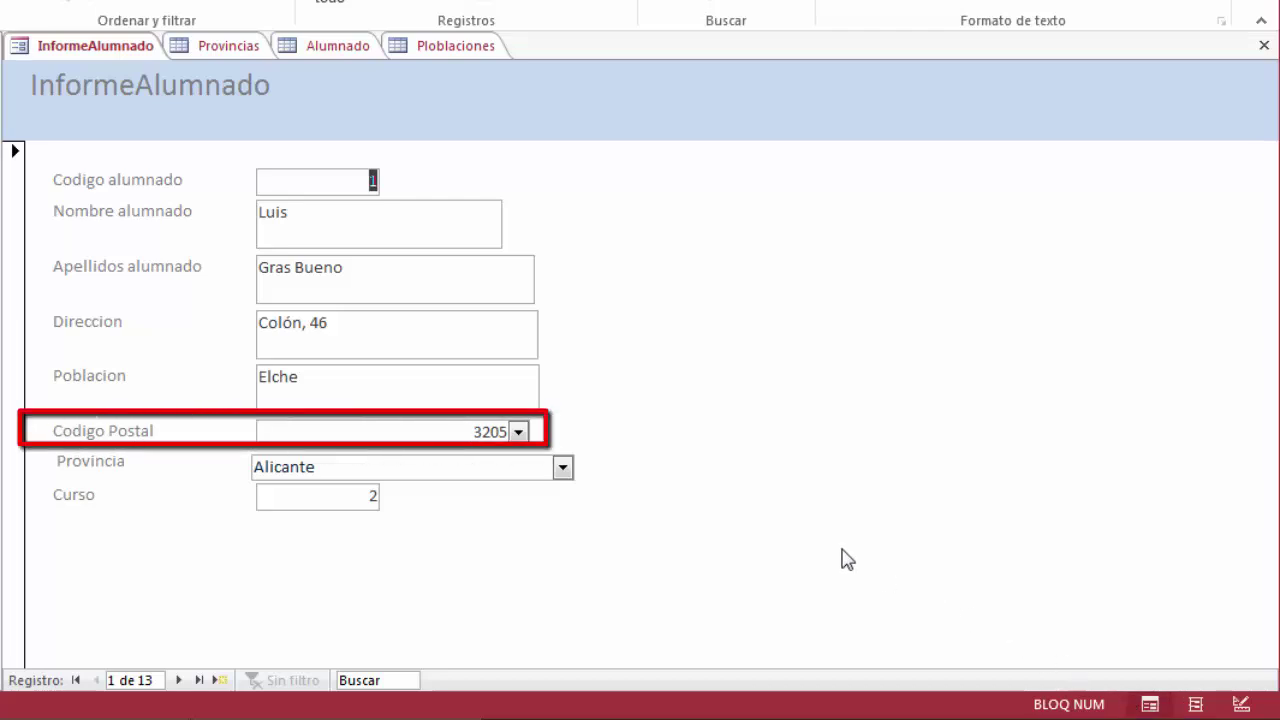
click(519, 432)
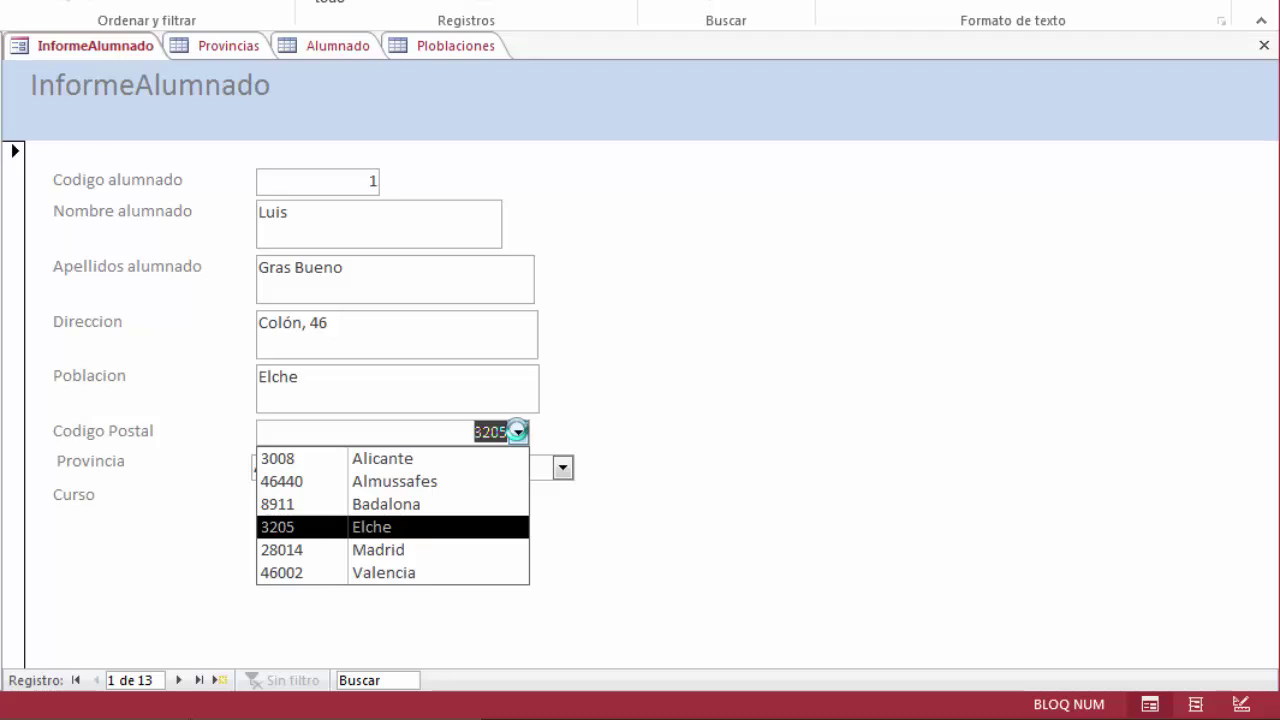
click(452, 462)
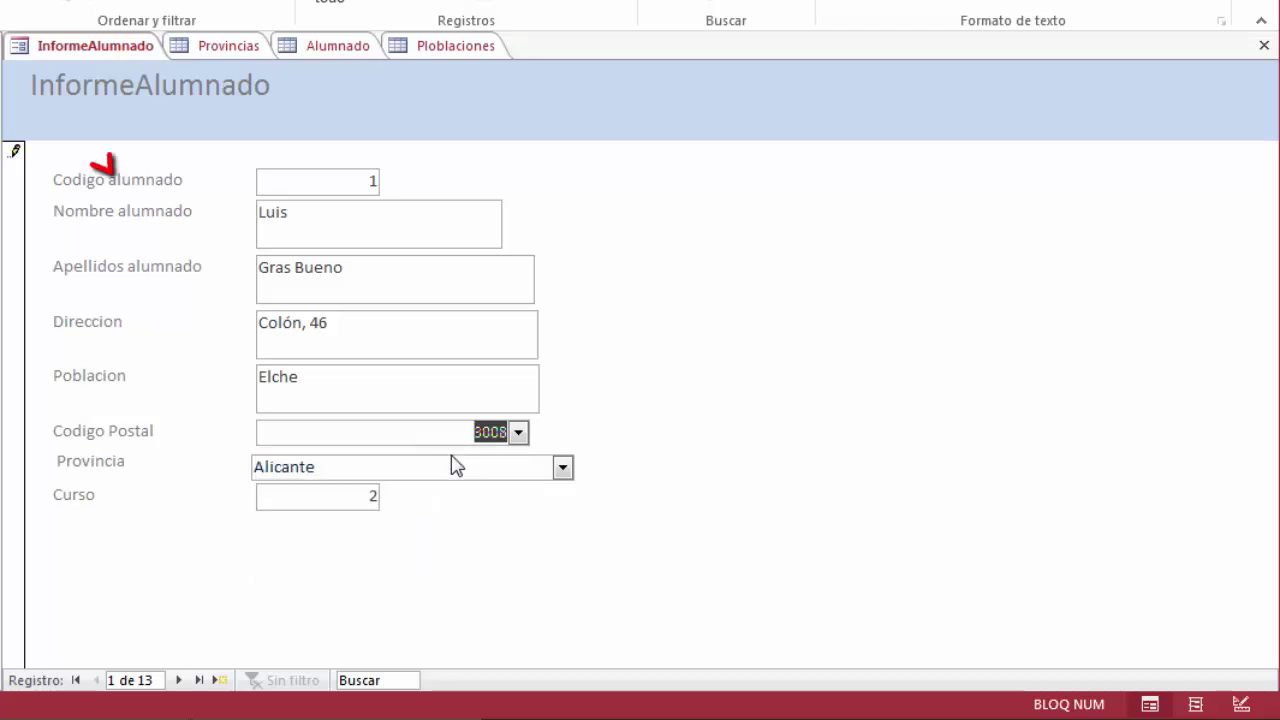
click(14, 157)
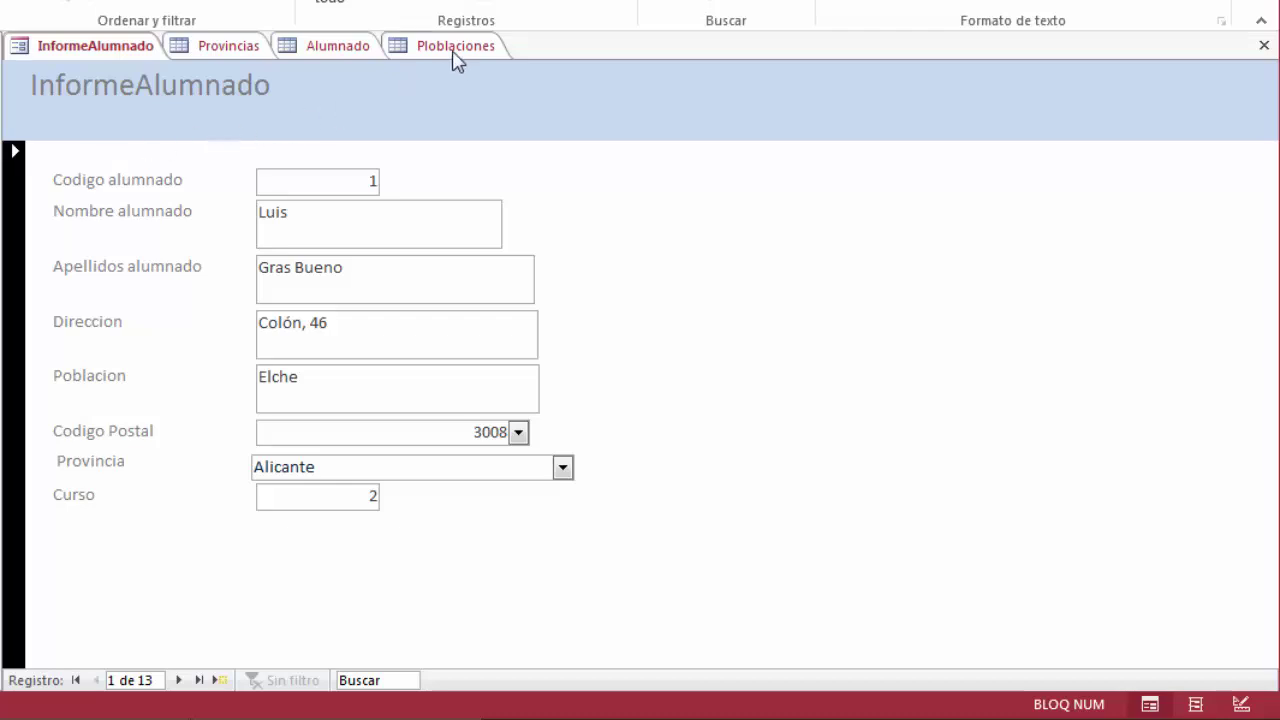
click(337, 46)
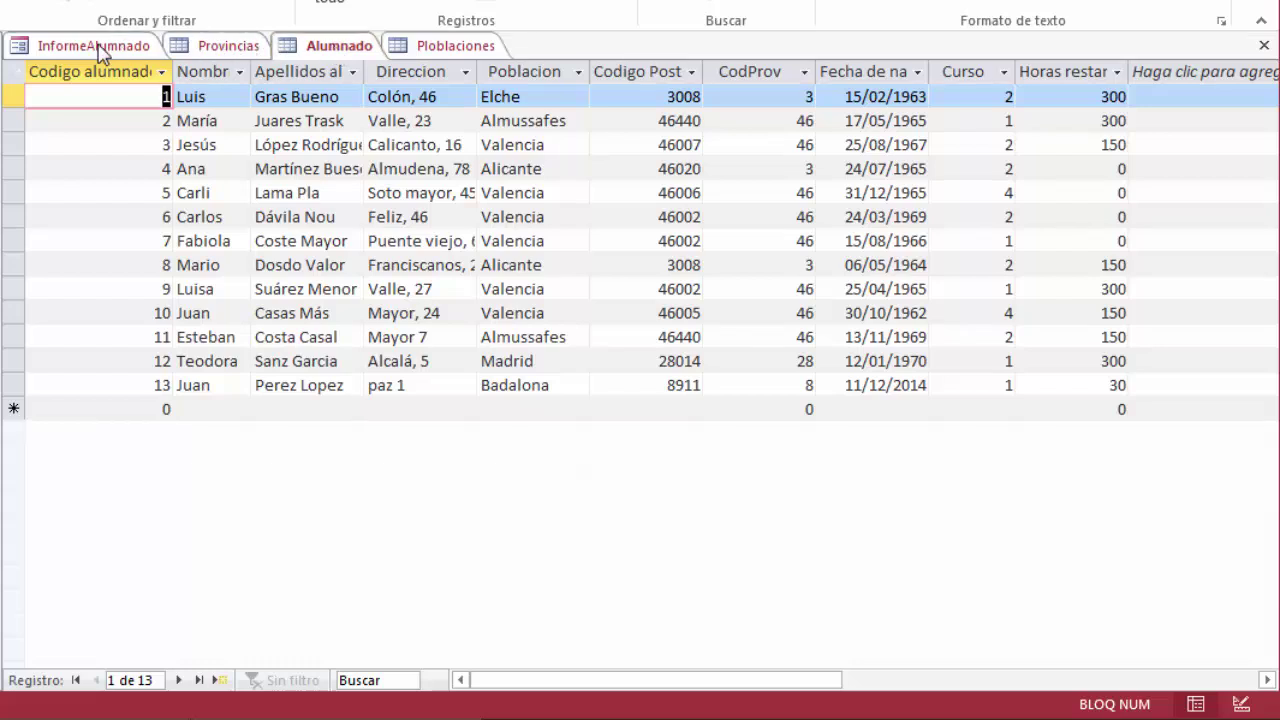
Set the first student's Codigo Postal to 3205 Elche in the form, save the record and check it in the Alumnado table.
click(100, 48)
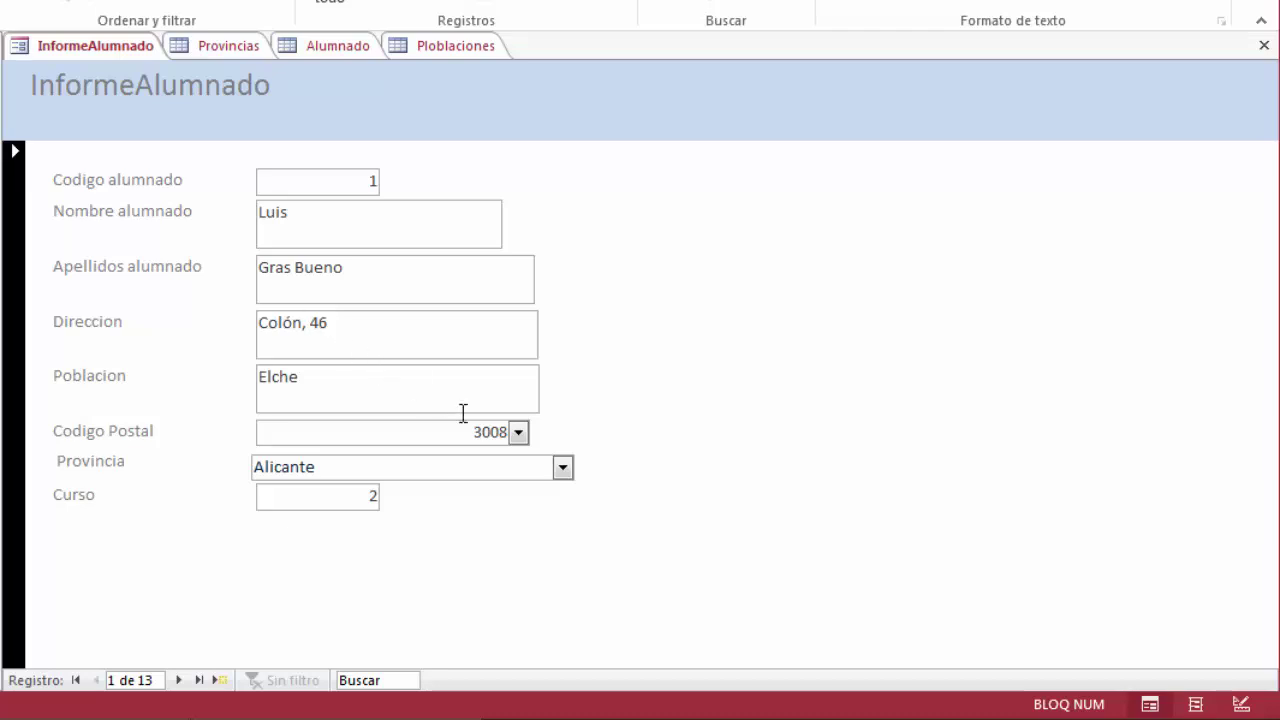
click(519, 433)
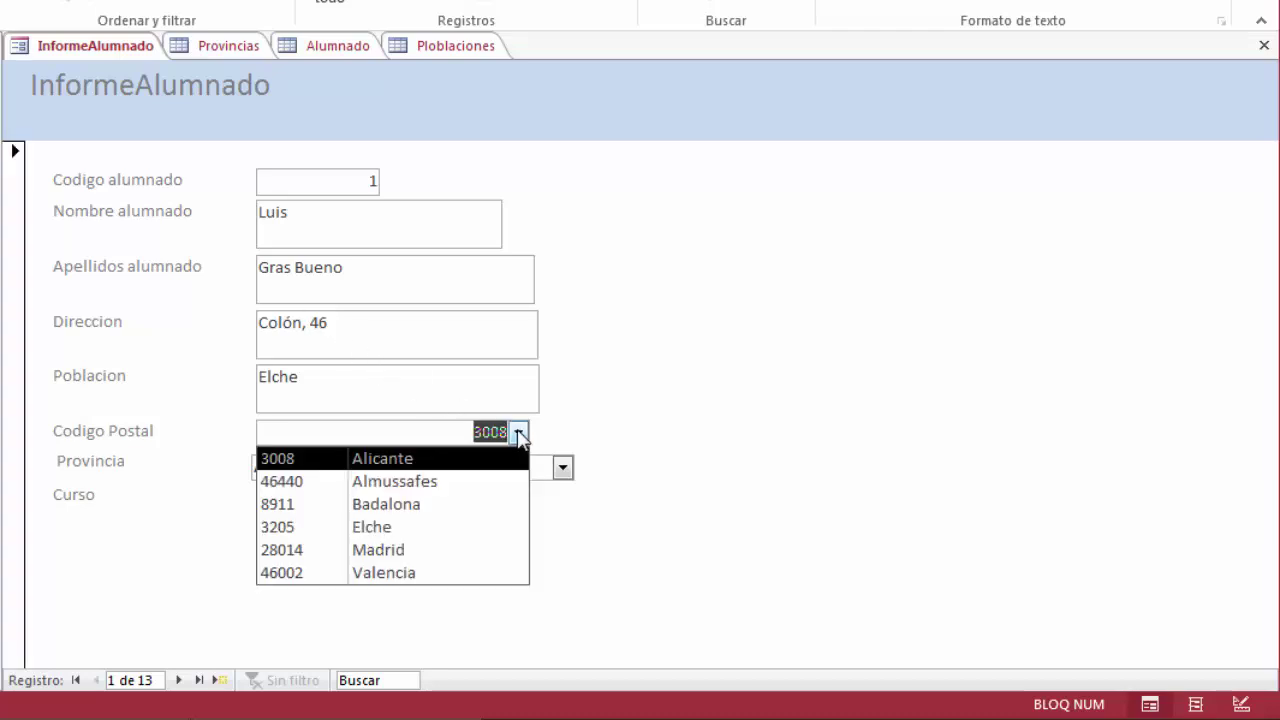
click(417, 528)
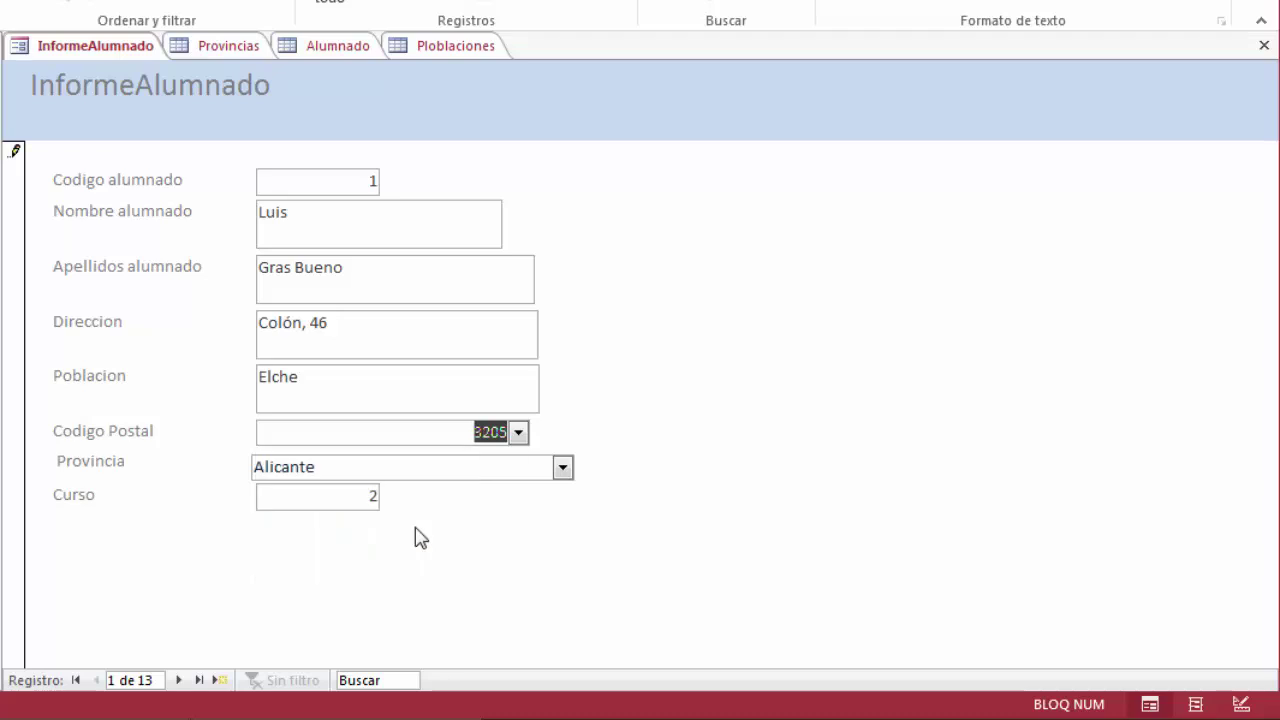
click(17, 155)
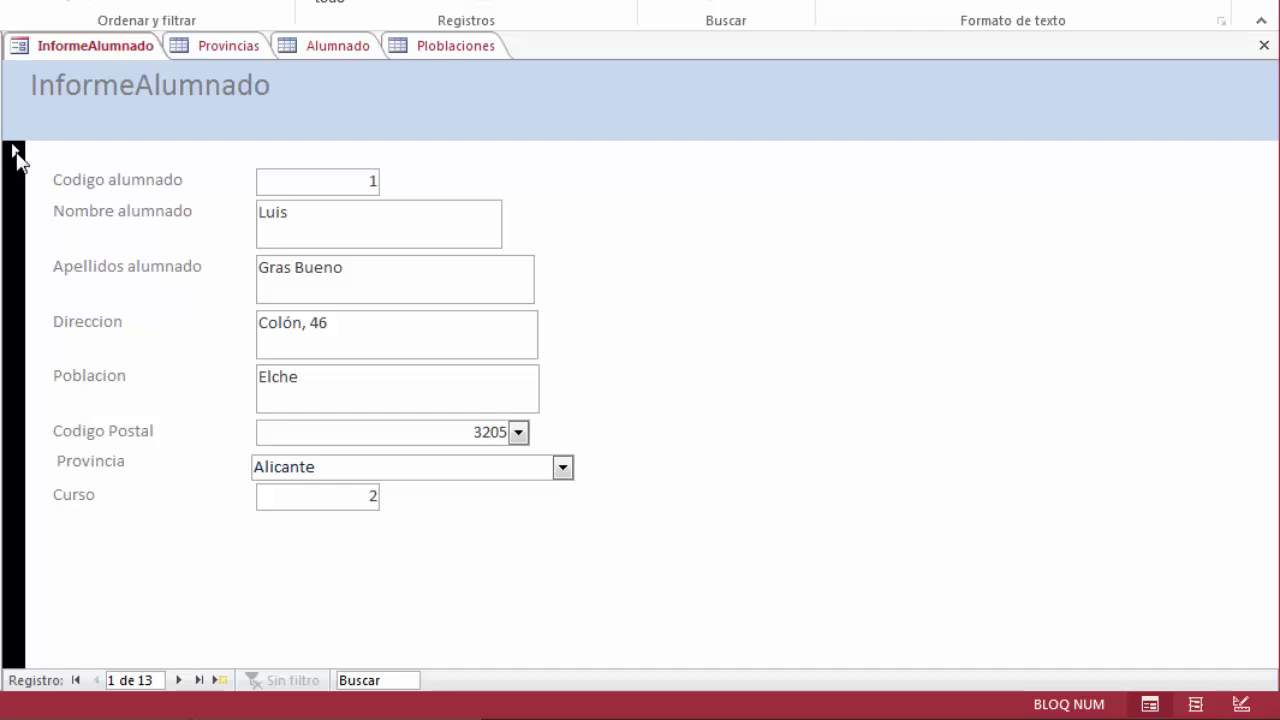
click(310, 48)
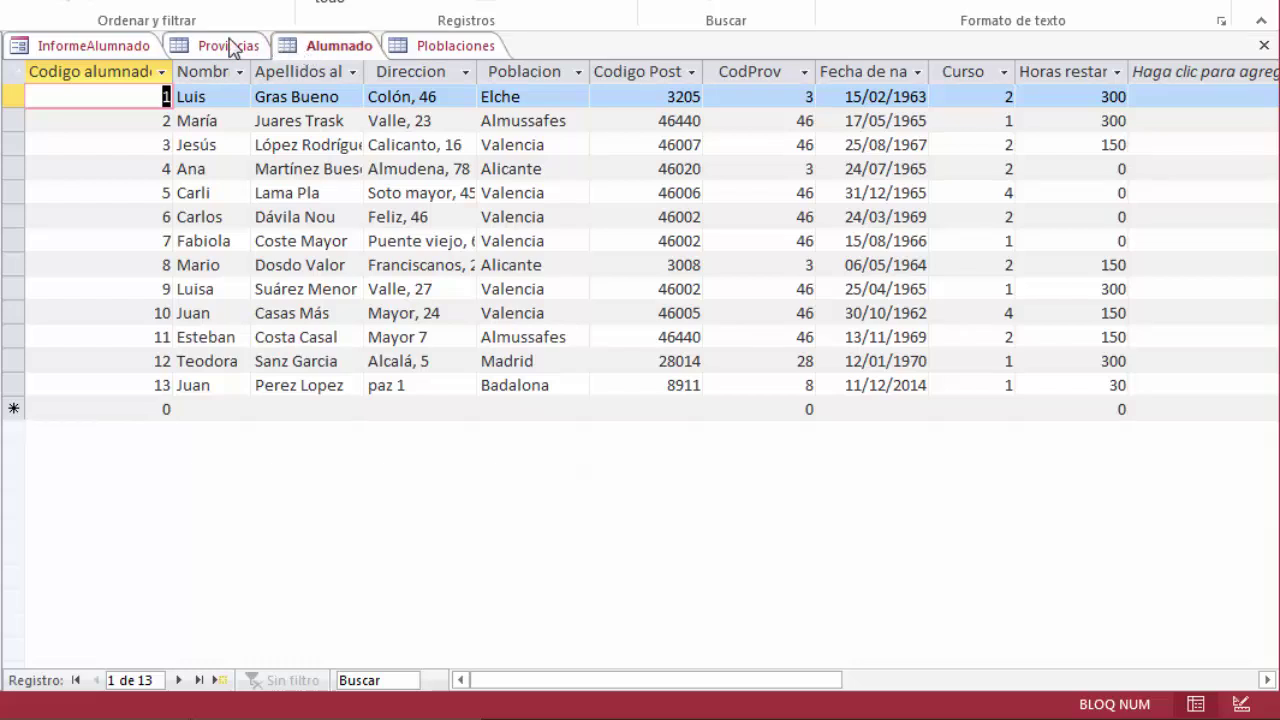
Return to the InformeAlumnado form in design view and delete the Poblacion text box with its label.
click(104, 52)
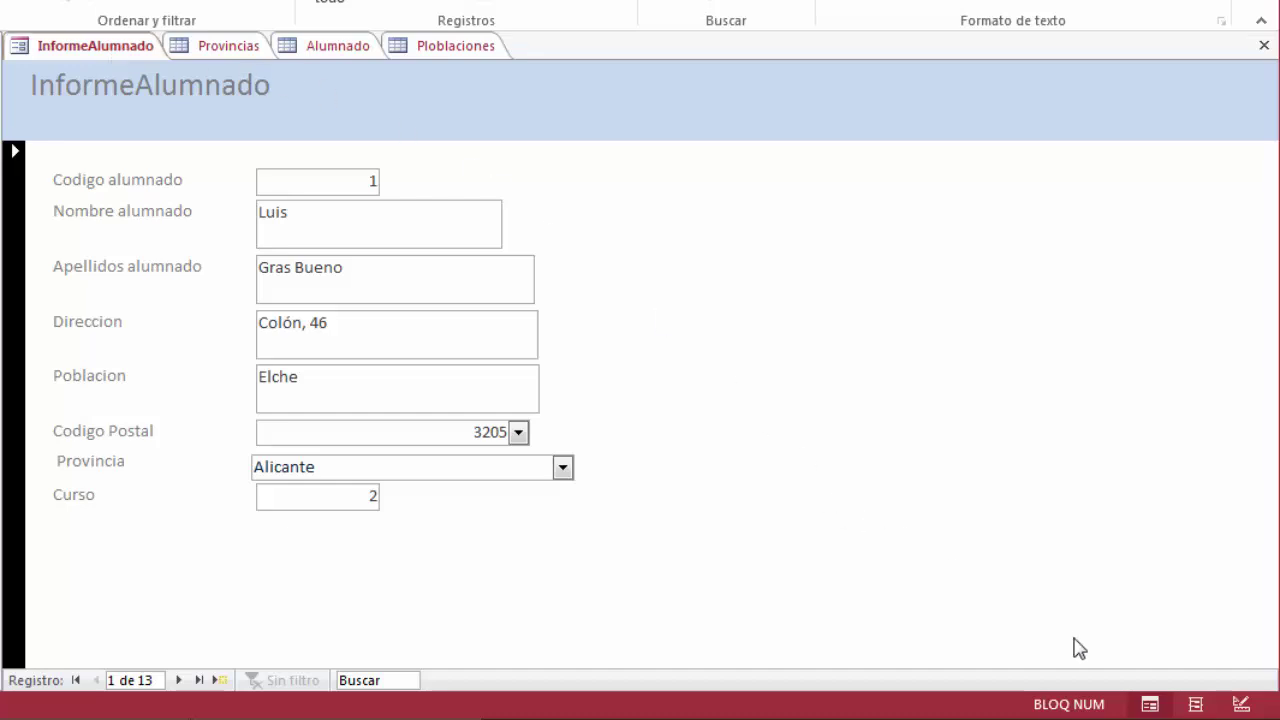
click(1240, 705)
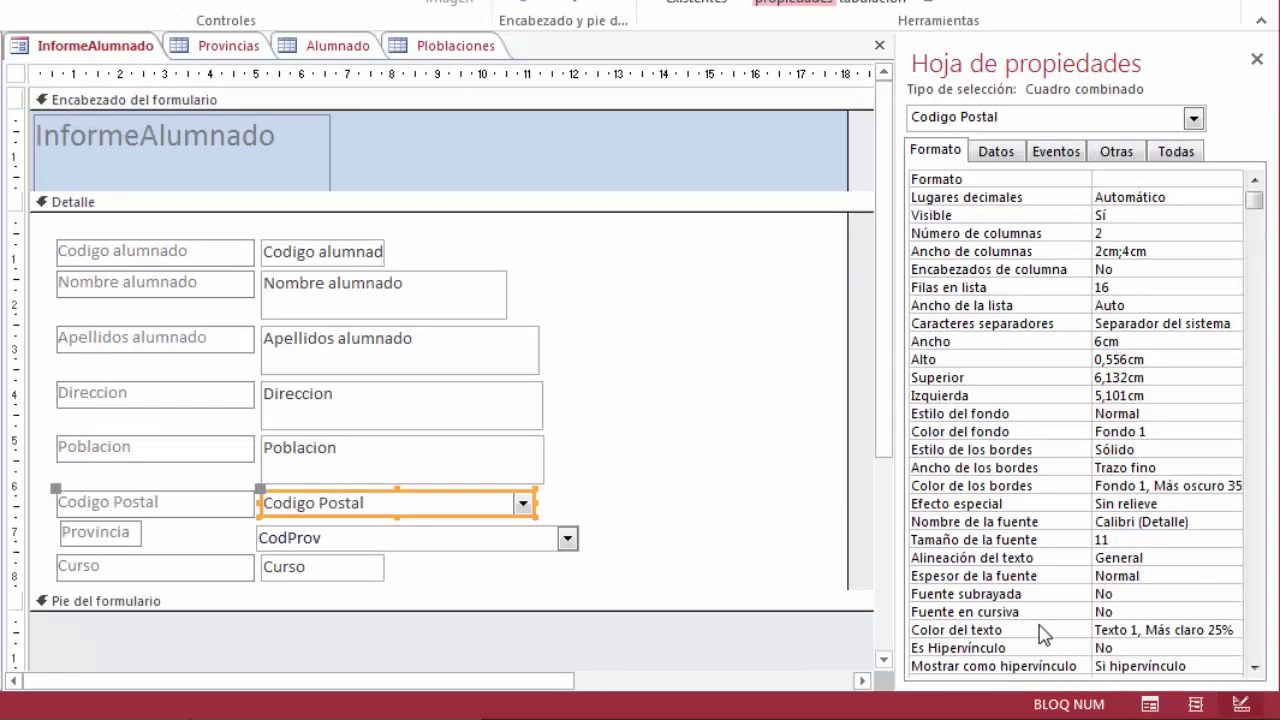
click(540, 456)
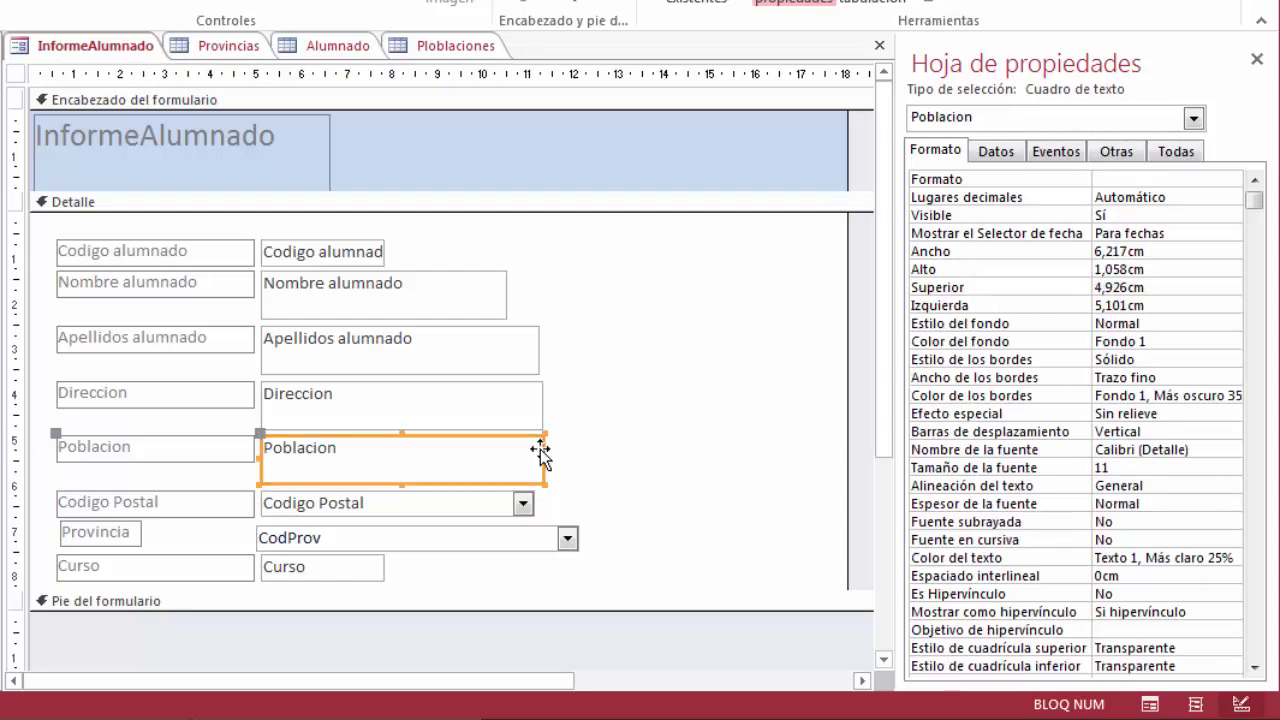
key(Delete)
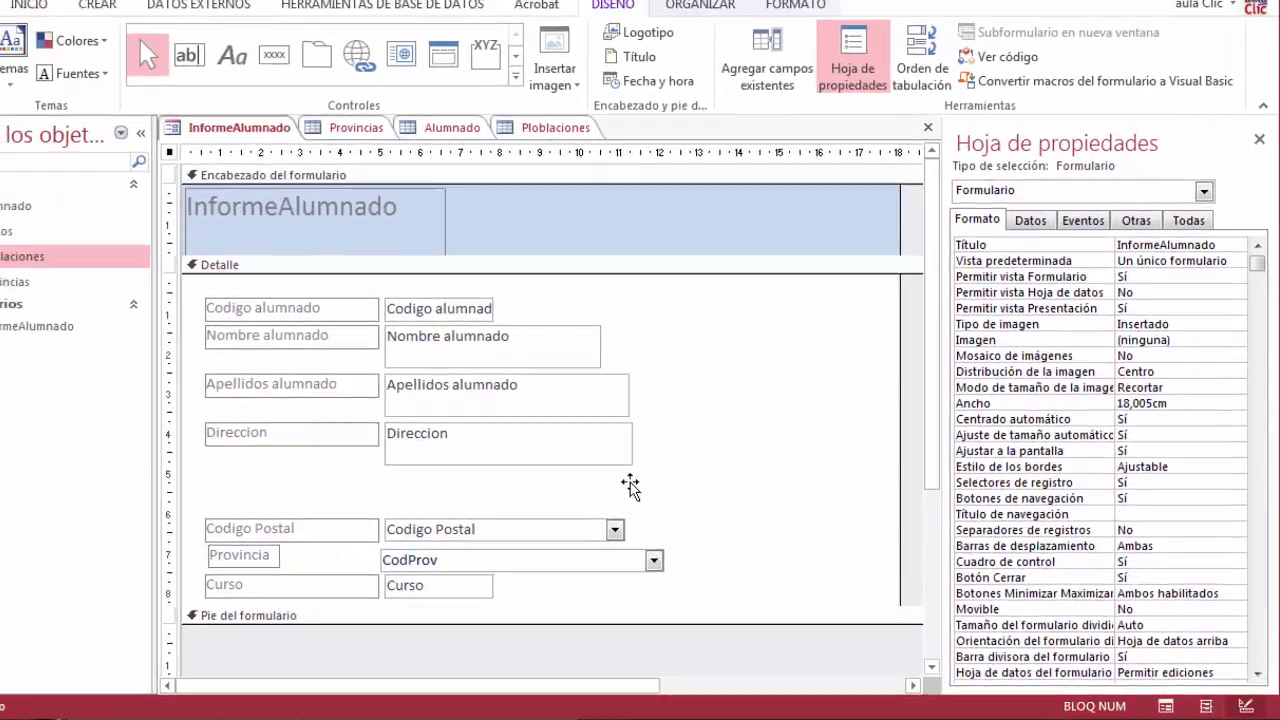
Draw a new combo box in the empty space between the Direccion and Codigo Postal fields.
click(516, 75)
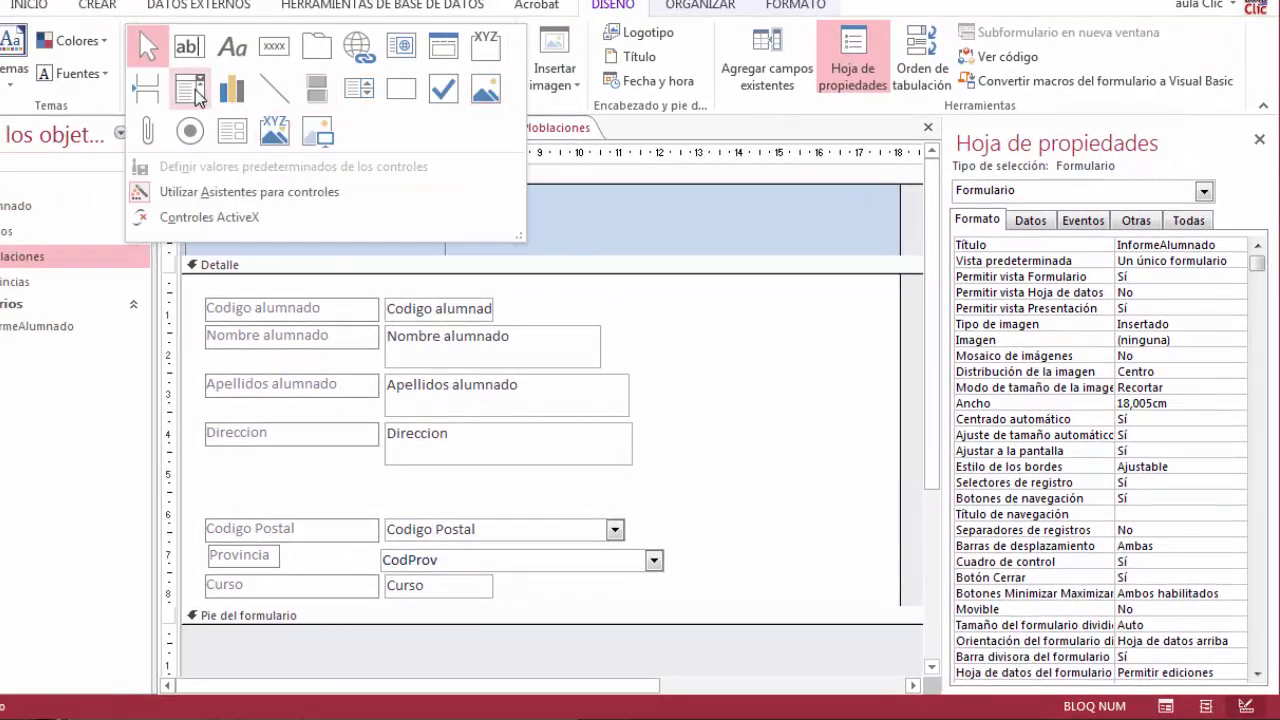
click(190, 89)
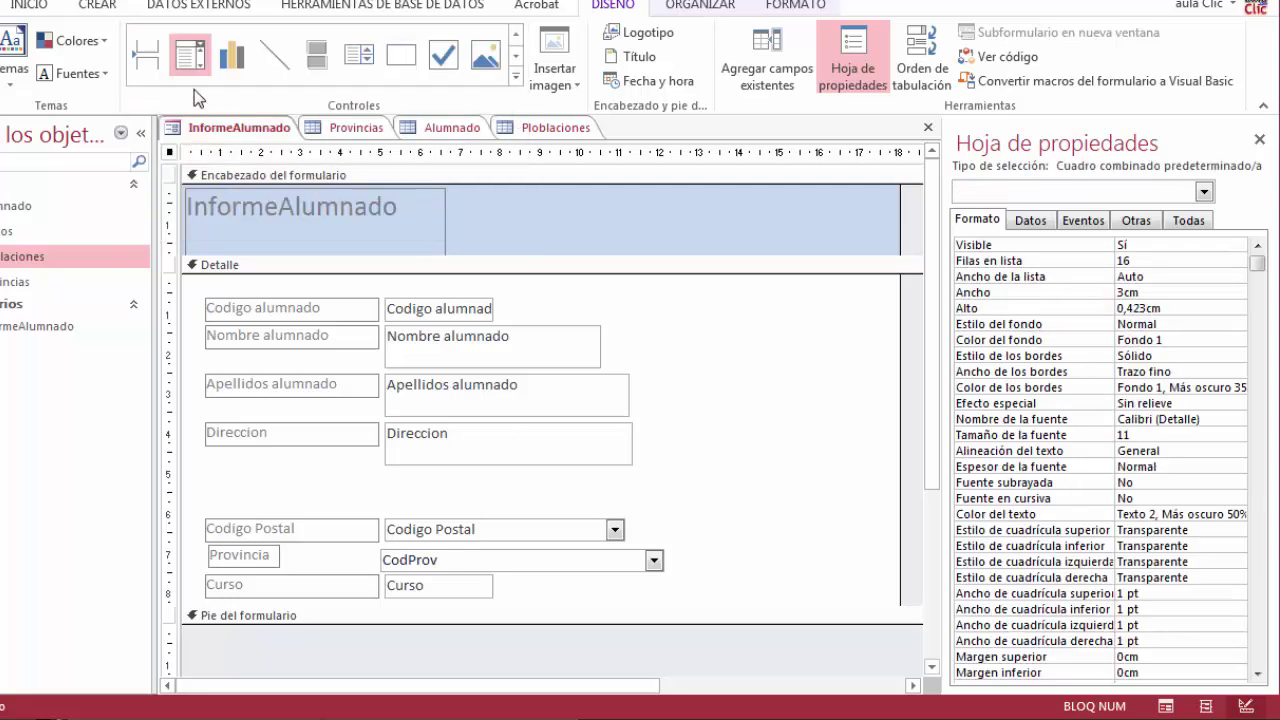
click(243, 472)
drag(243, 472, 640, 500)
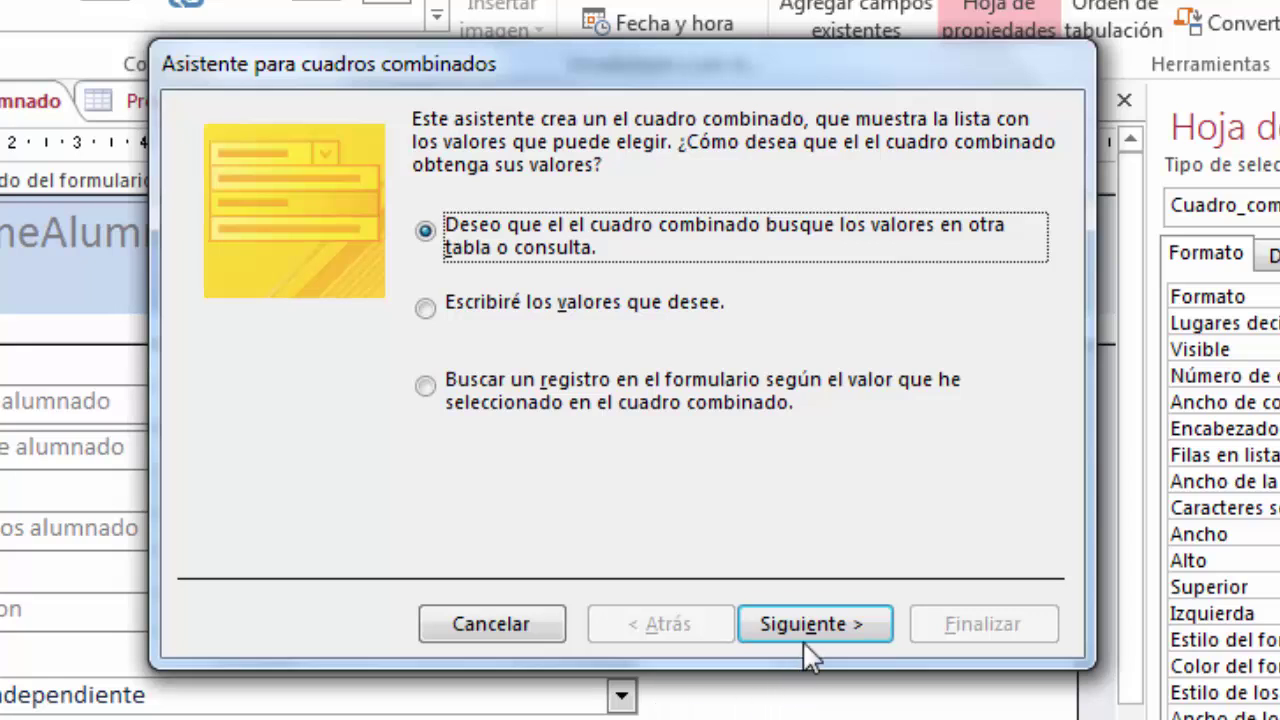
Have the combo box look up its values in the Ploblaciones table, including only the Localidad field.
click(810, 624)
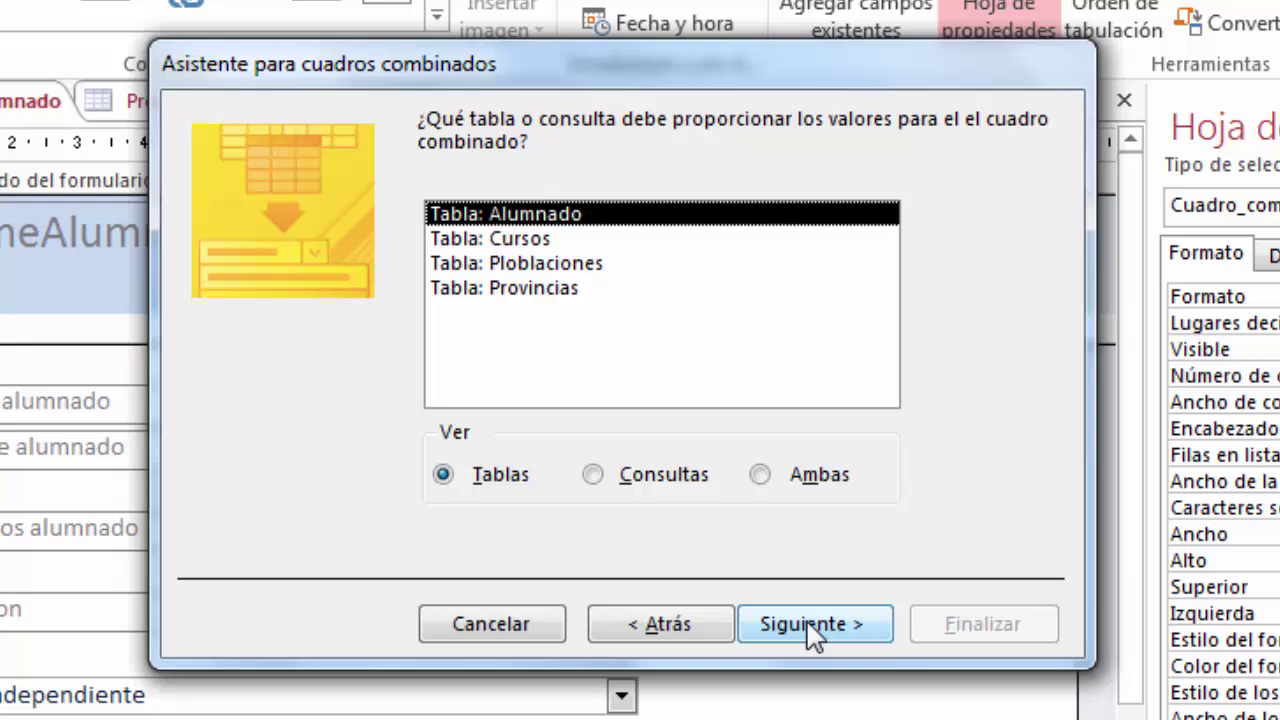
click(590, 268)
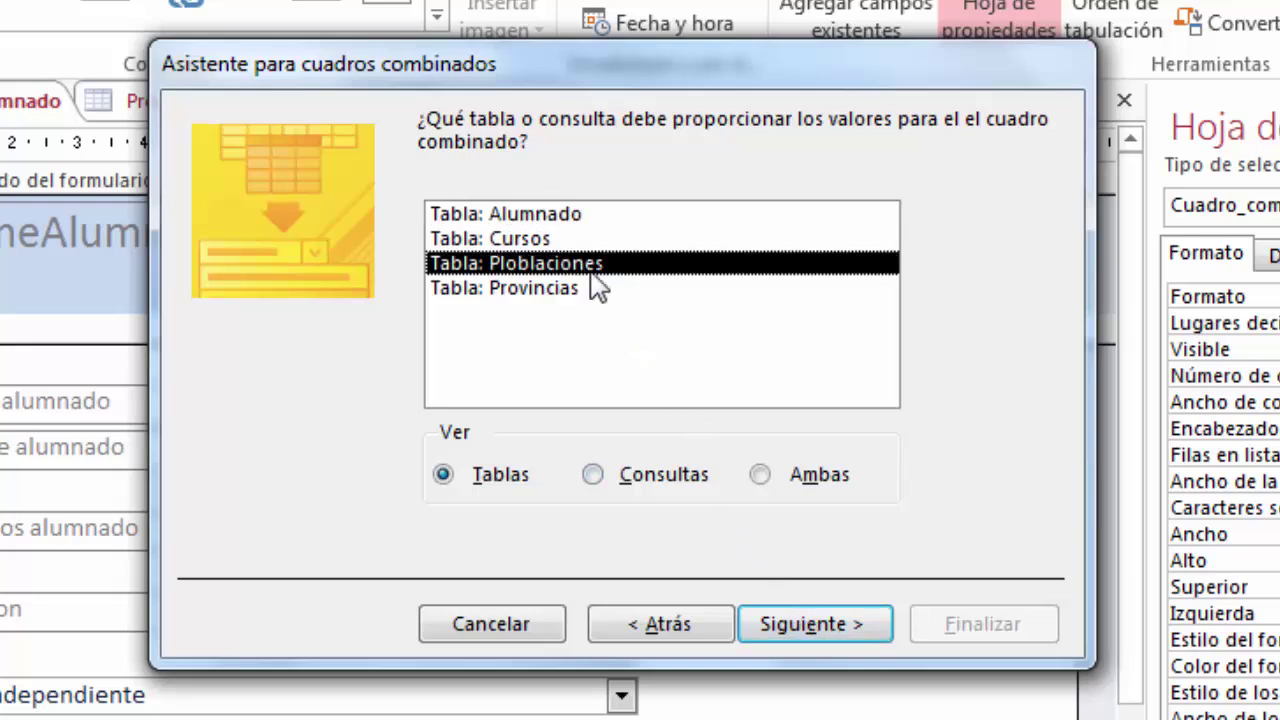
click(808, 626)
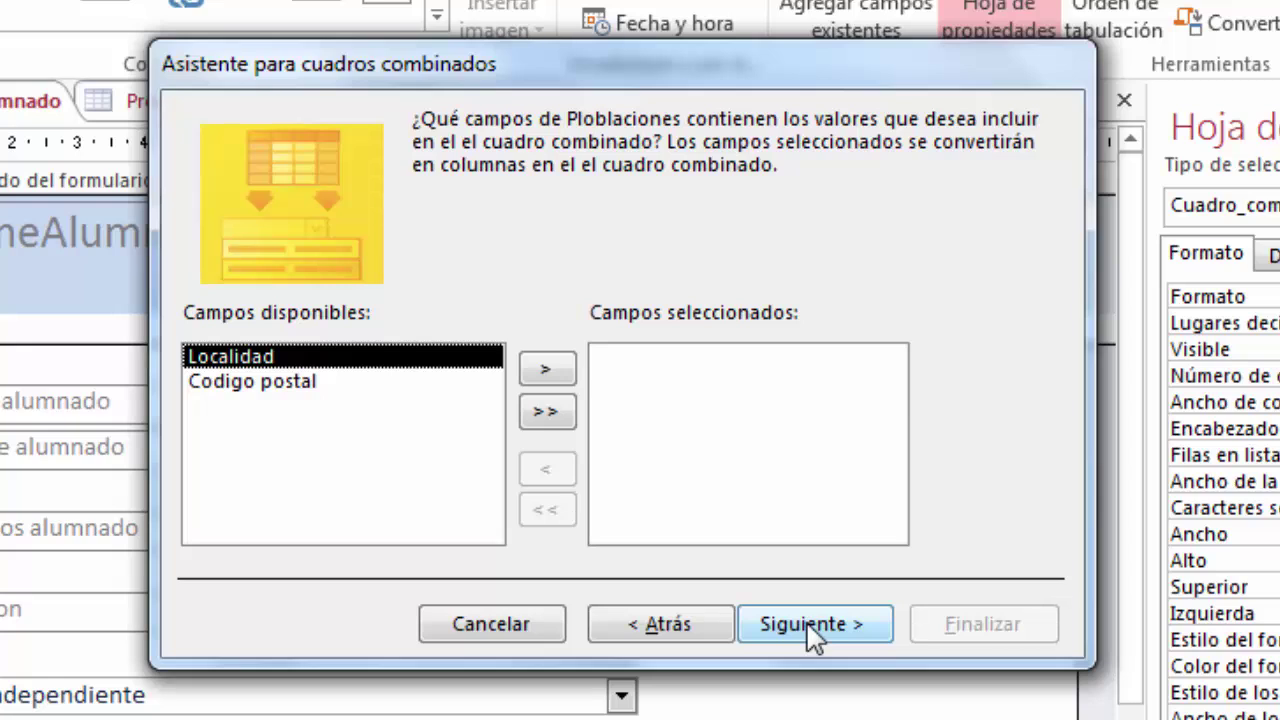
click(548, 370)
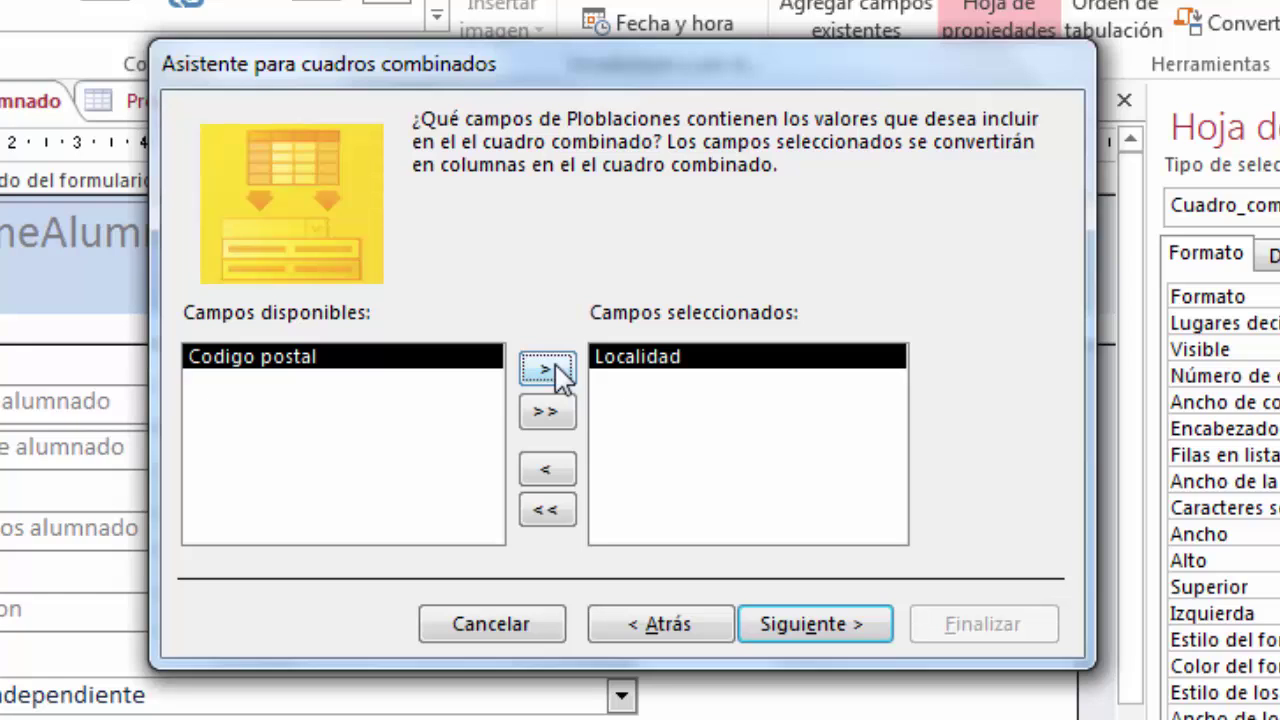
click(806, 626)
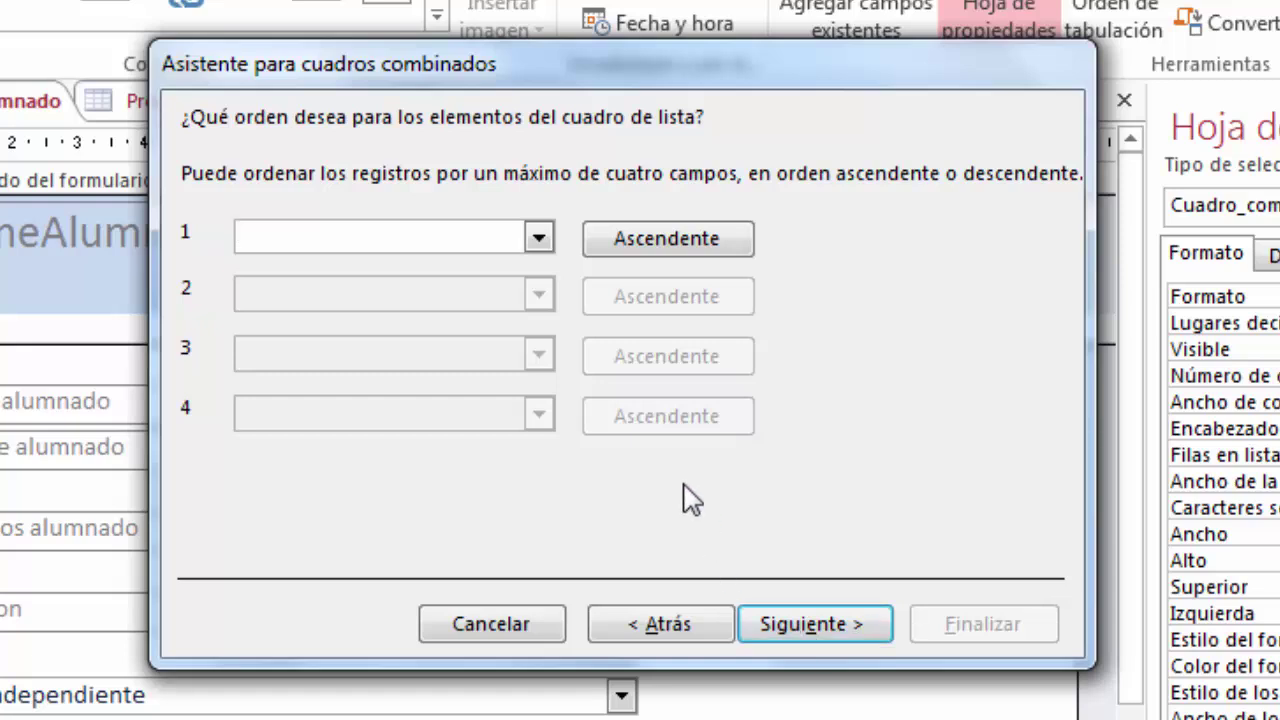
Sort the combo box list ascending by Localidad and keep the key column hidden after previewing it.
click(539, 240)
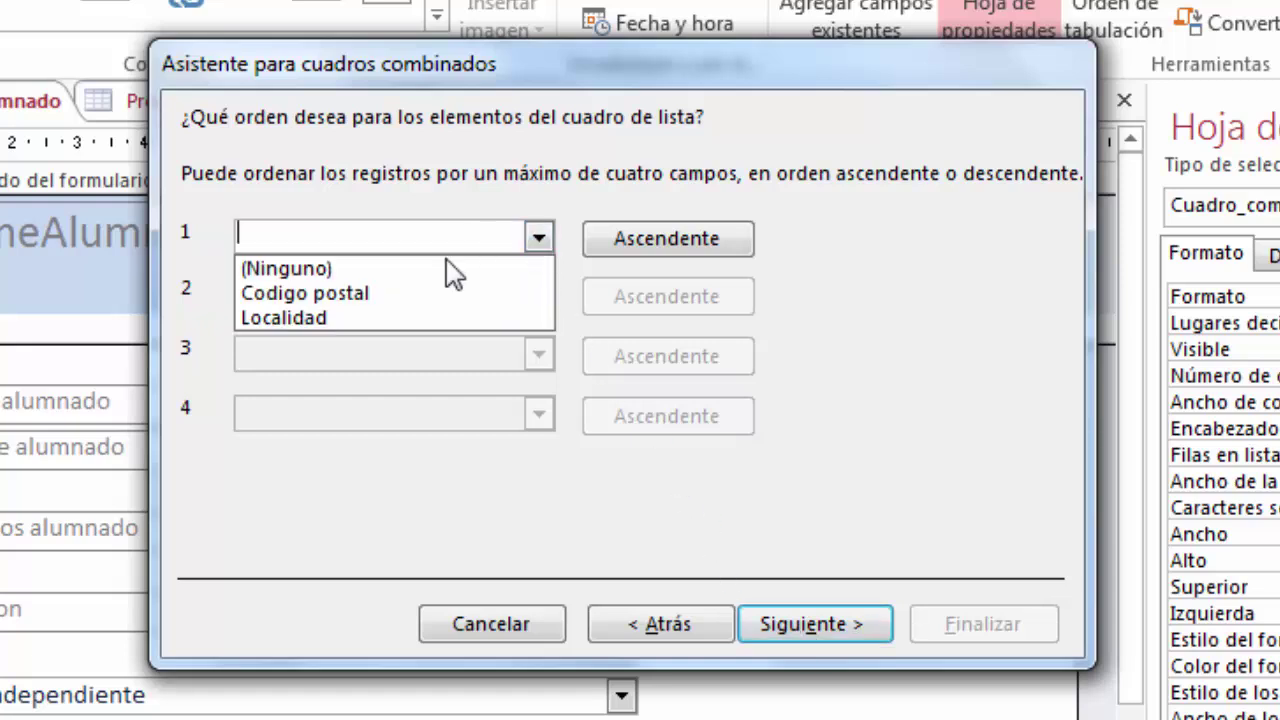
click(358, 318)
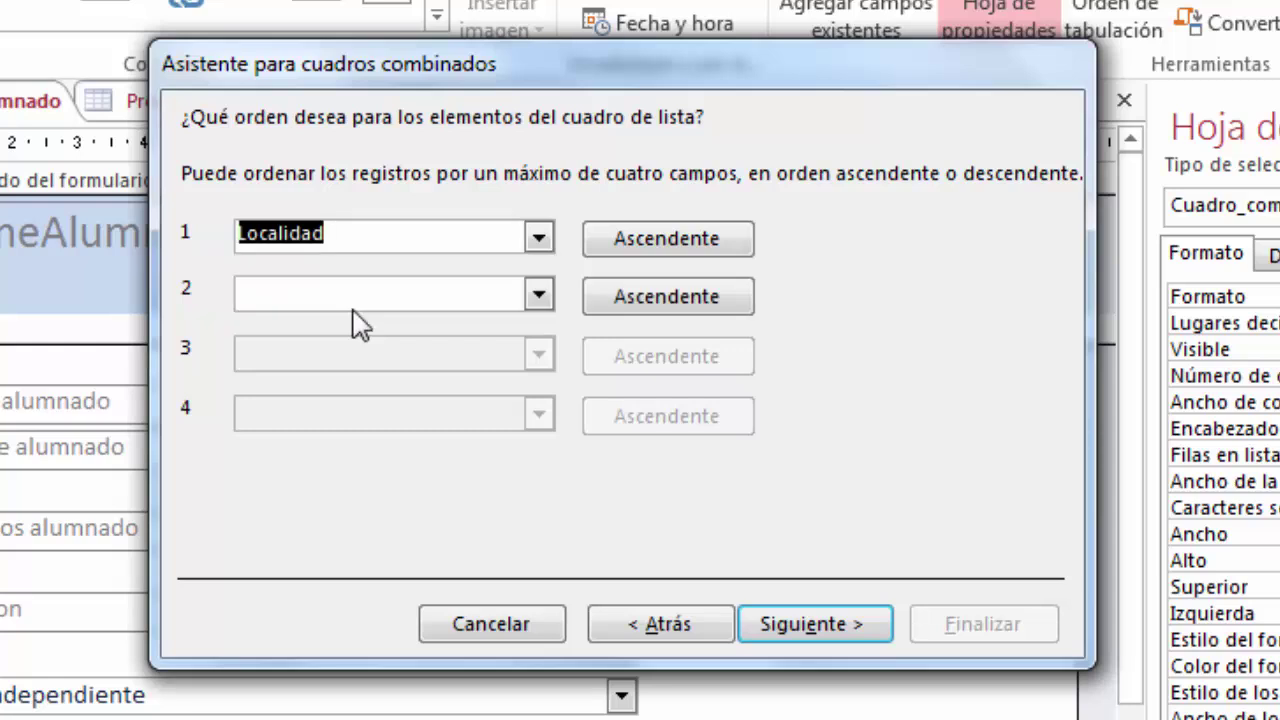
click(803, 627)
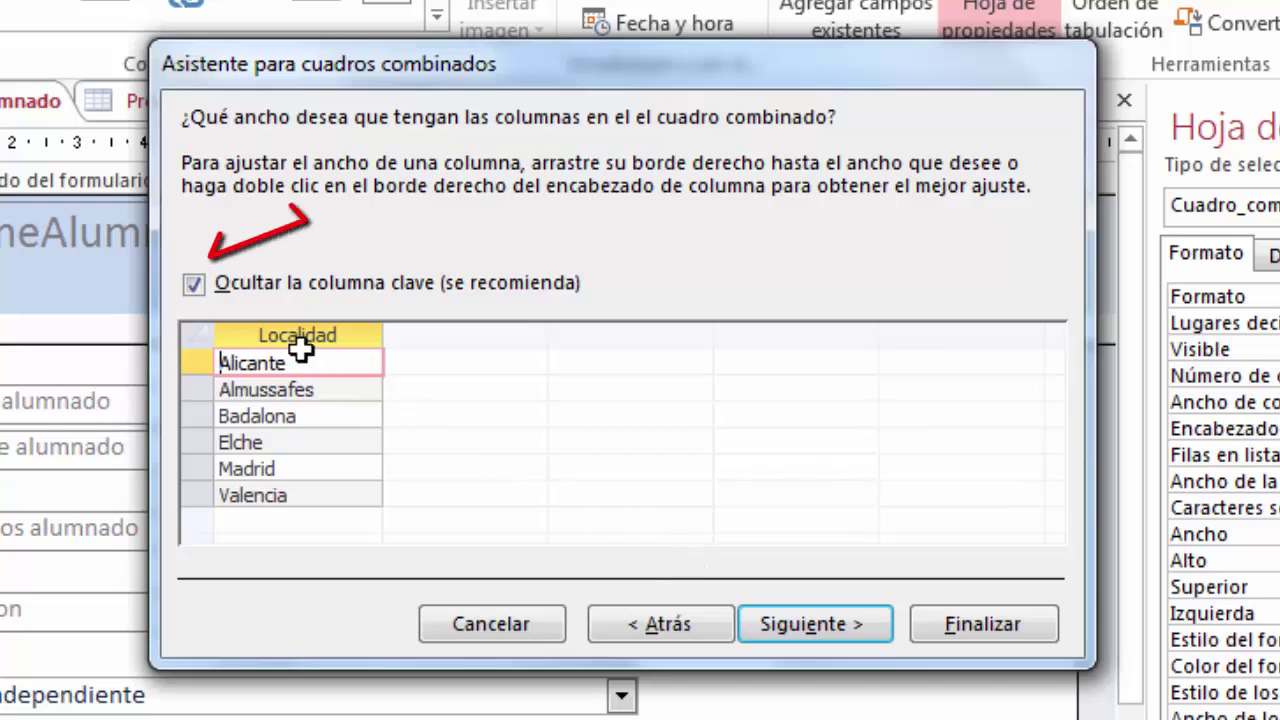
click(193, 285)
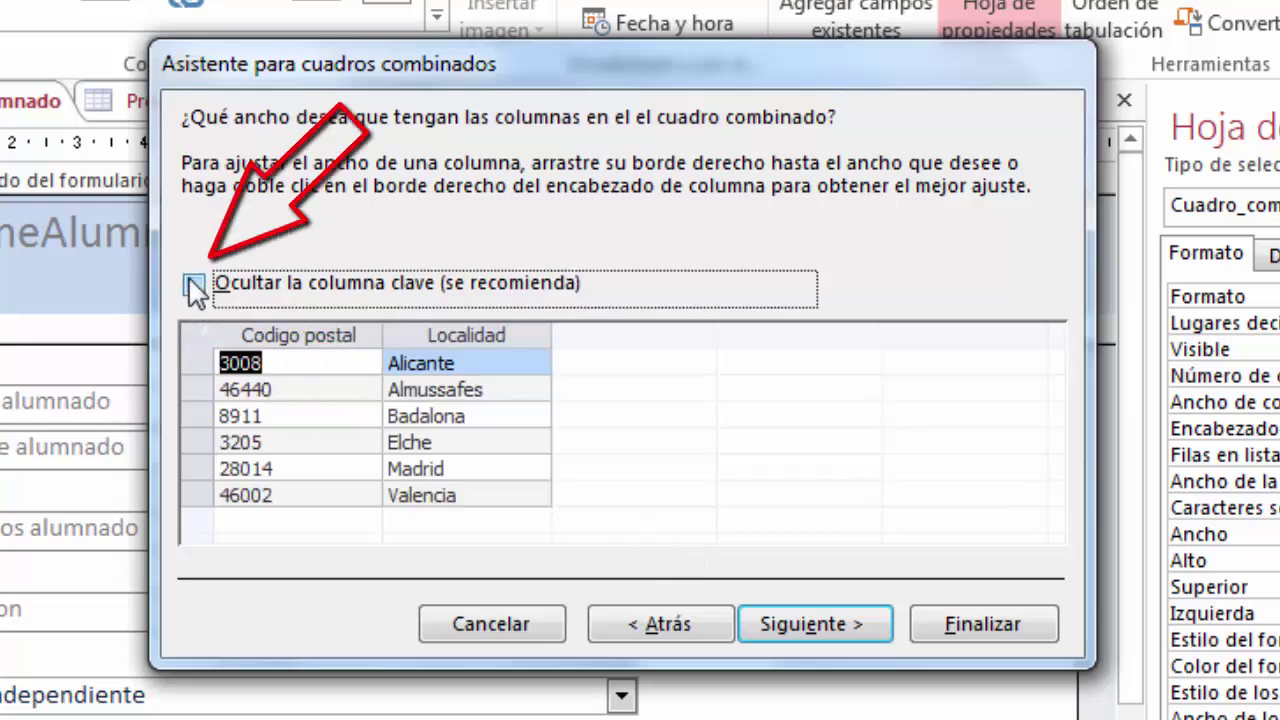
click(193, 286)
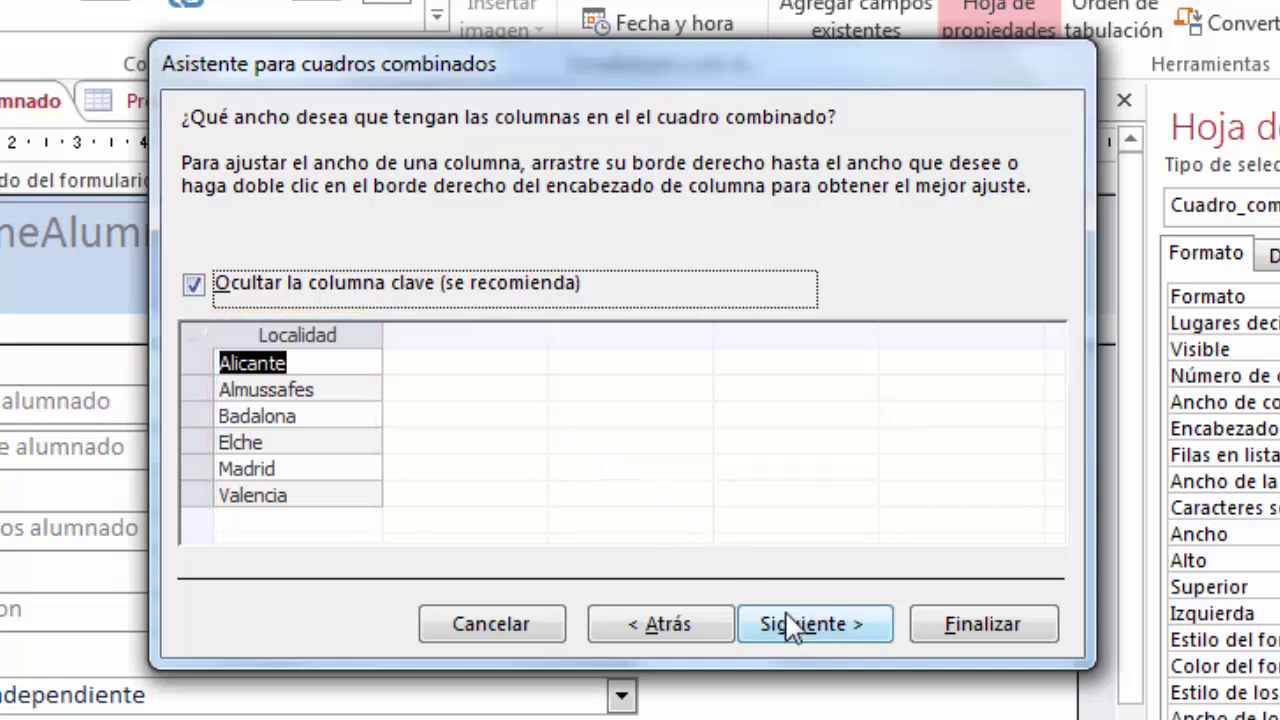
click(806, 636)
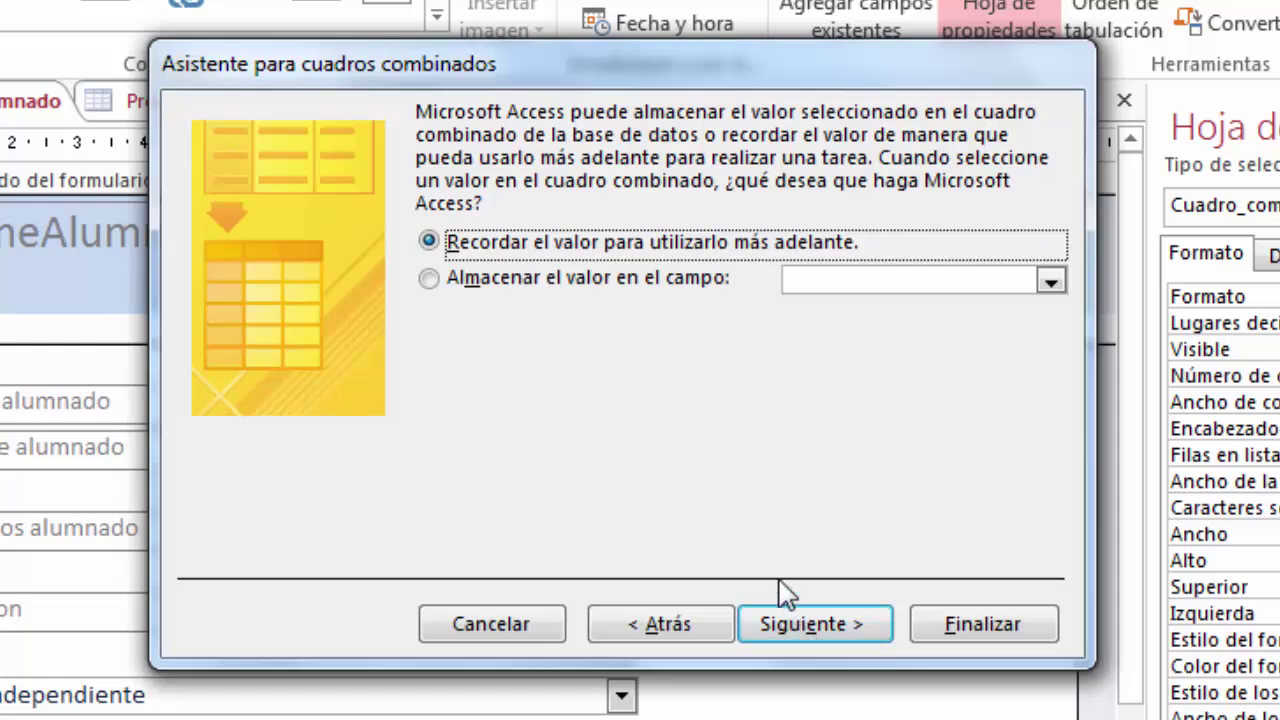
Have the combo box store its selected value in the Poblacion field.
click(432, 280)
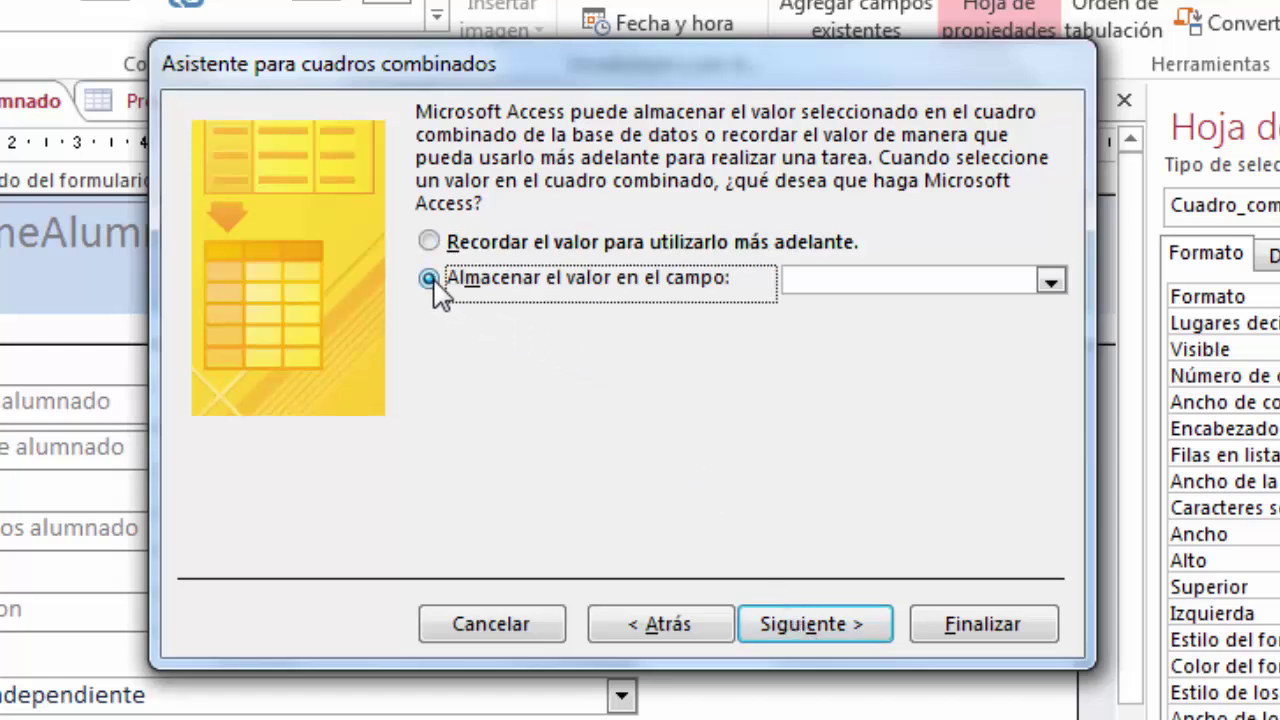
click(1051, 284)
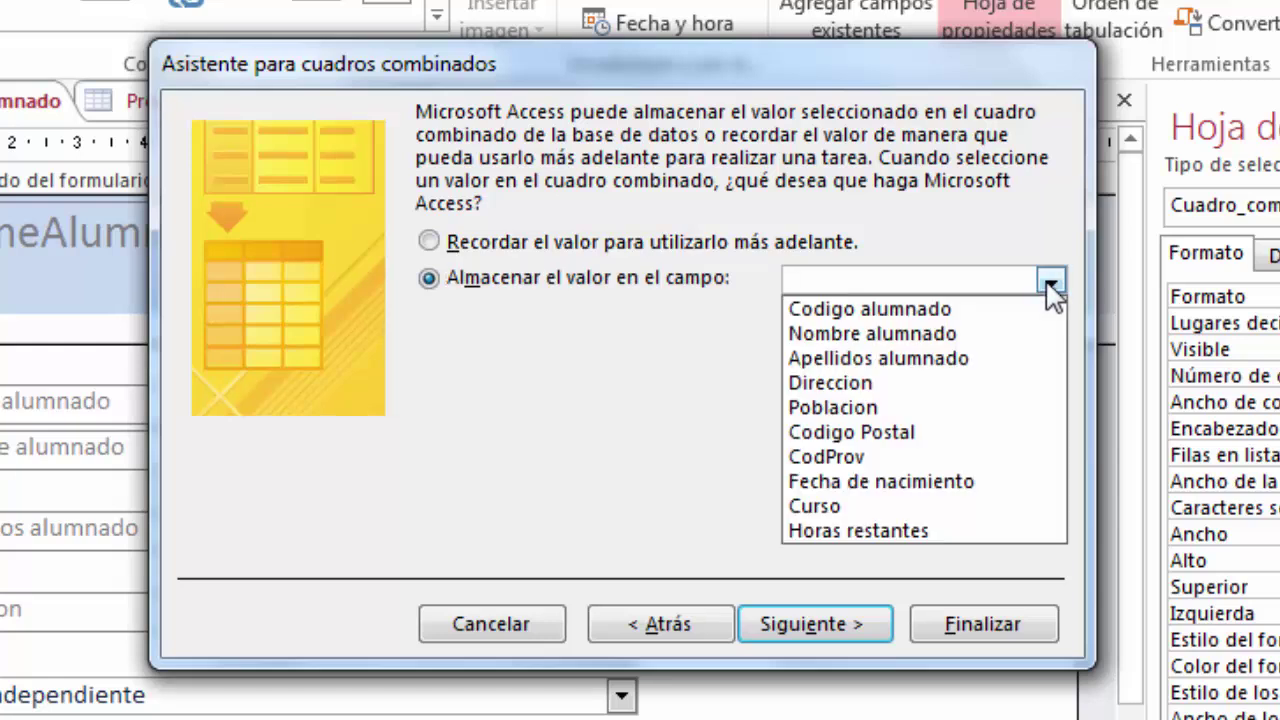
click(861, 408)
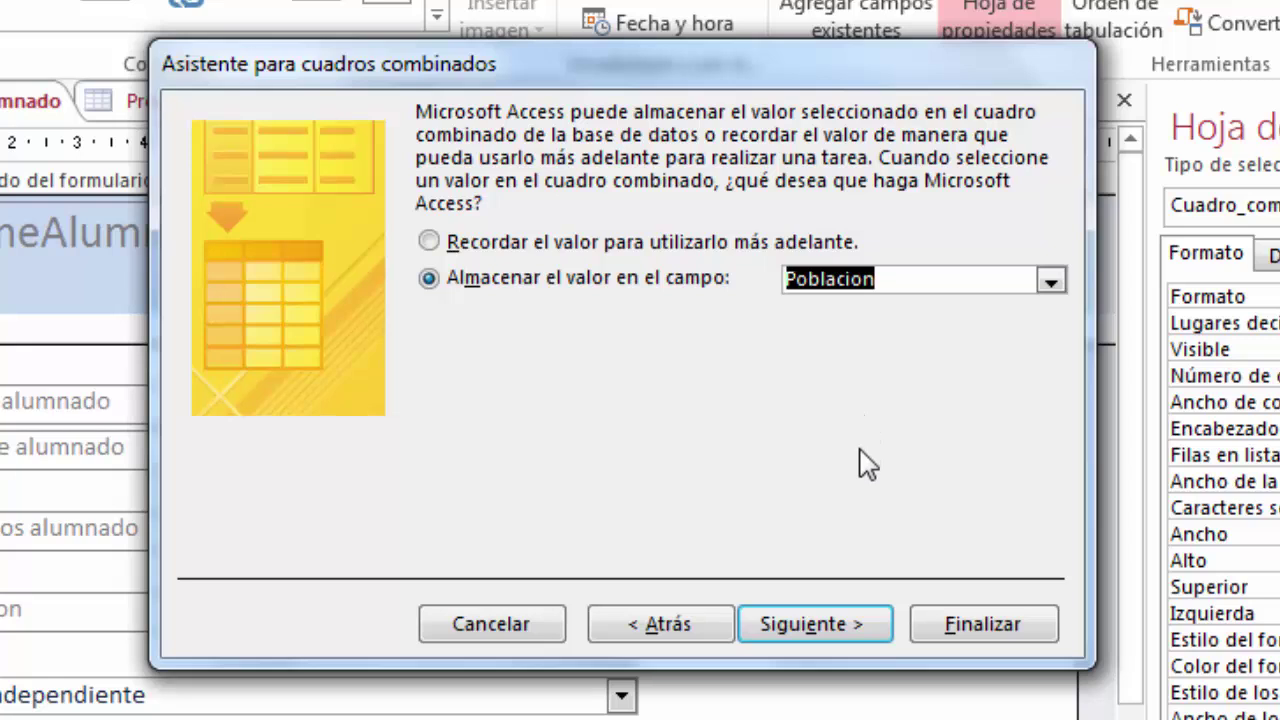
click(830, 638)
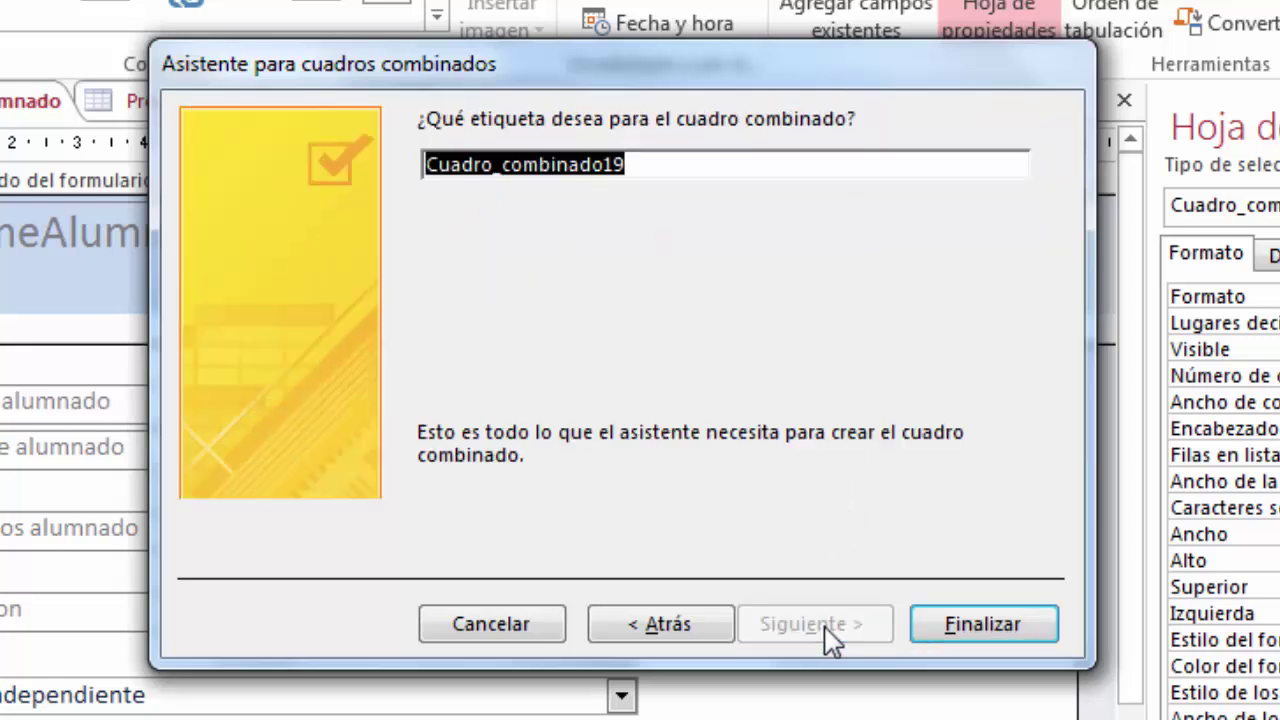
Label the combo box Población, finish the wizard, and shorten the combo box from its left edge until the whole label shows.
text(Pobl)
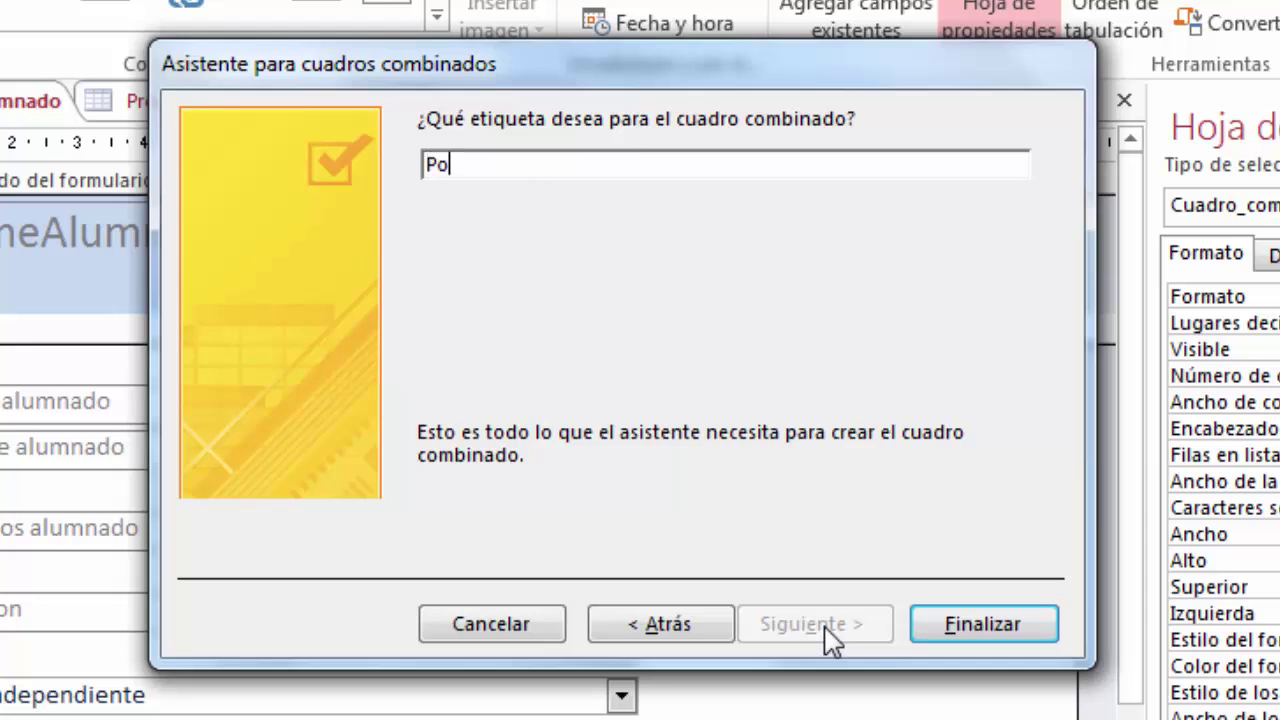
text(ación)
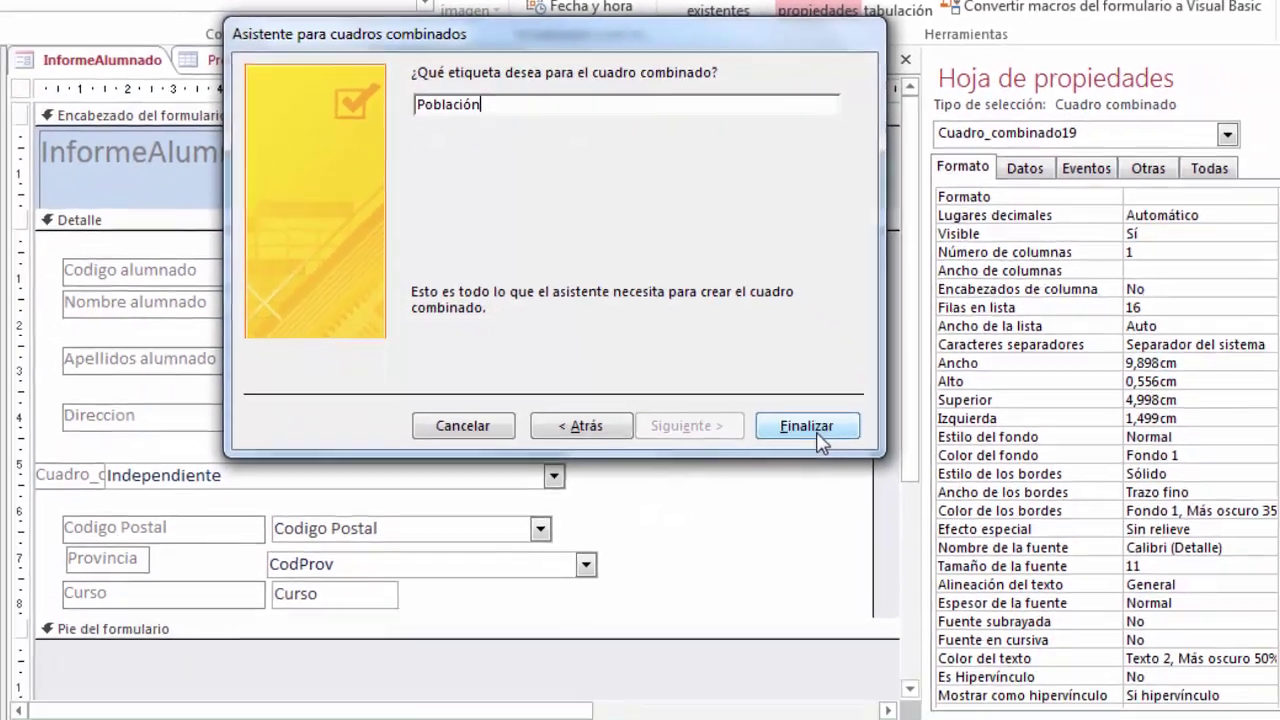
click(845, 516)
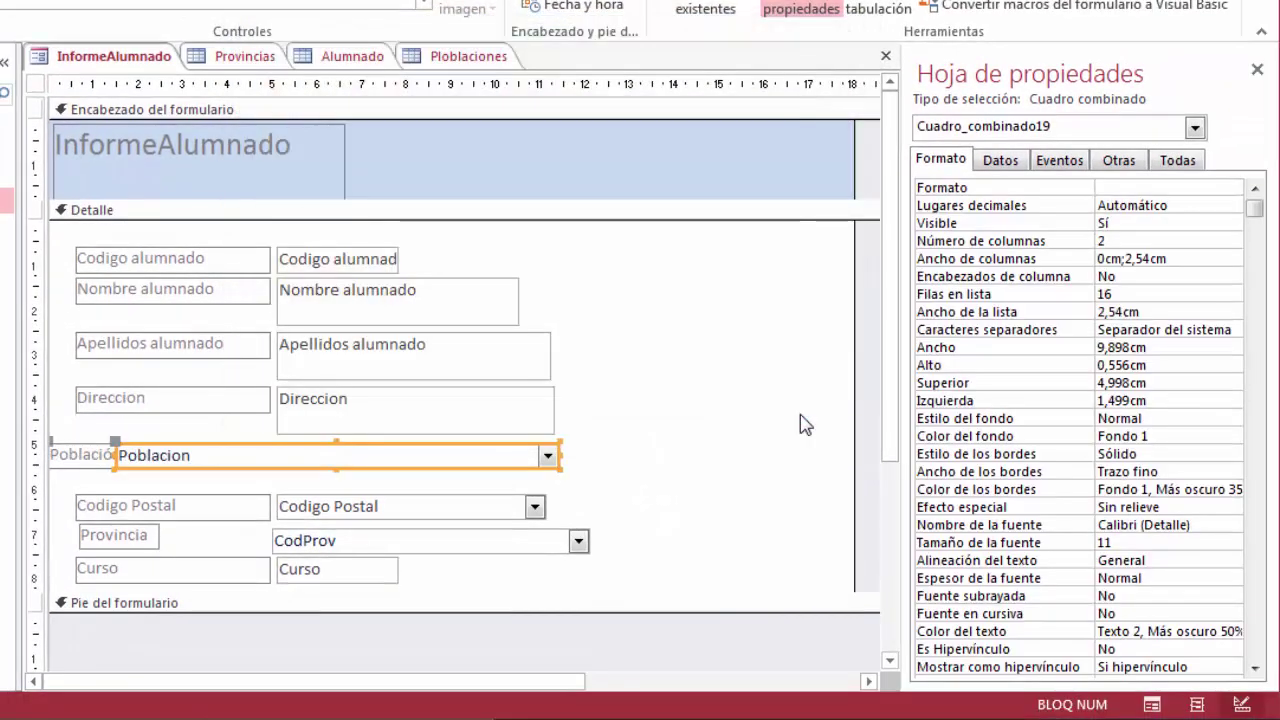
drag(113, 441, 135, 455)
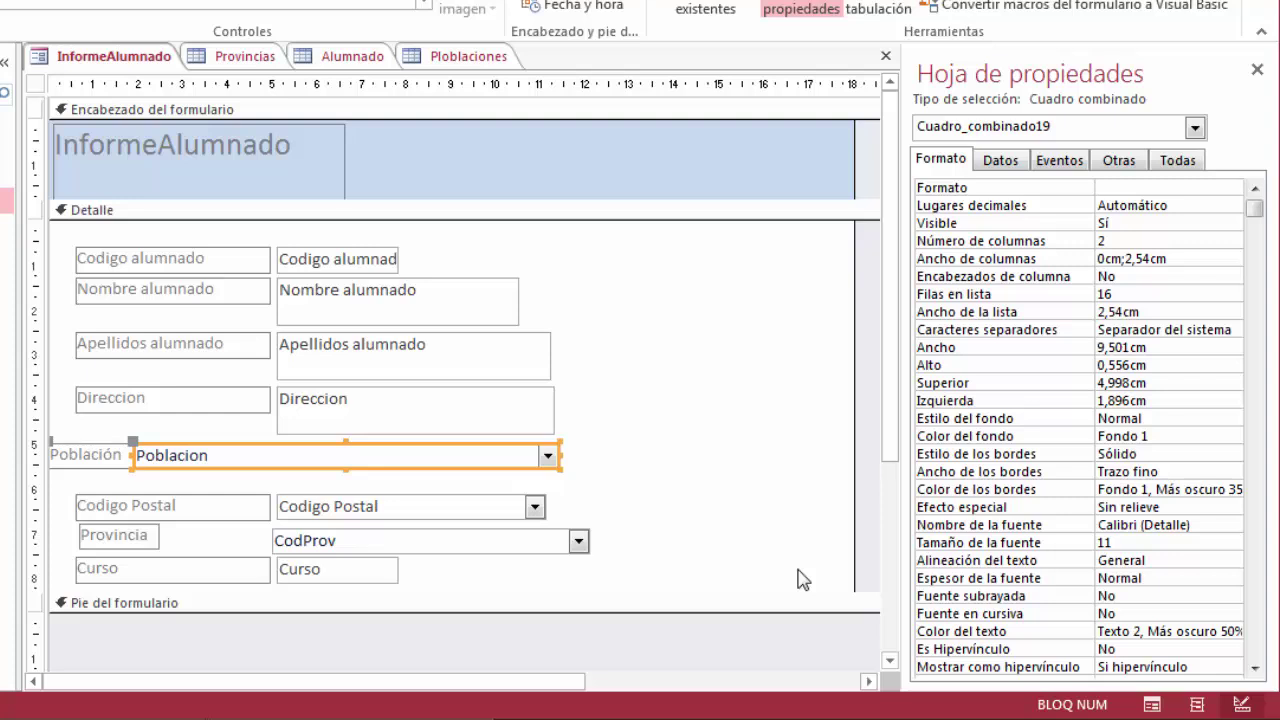
View the InformeAlumnado form with its data and compare the first record's Población with the Alumnado table.
click(1152, 705)
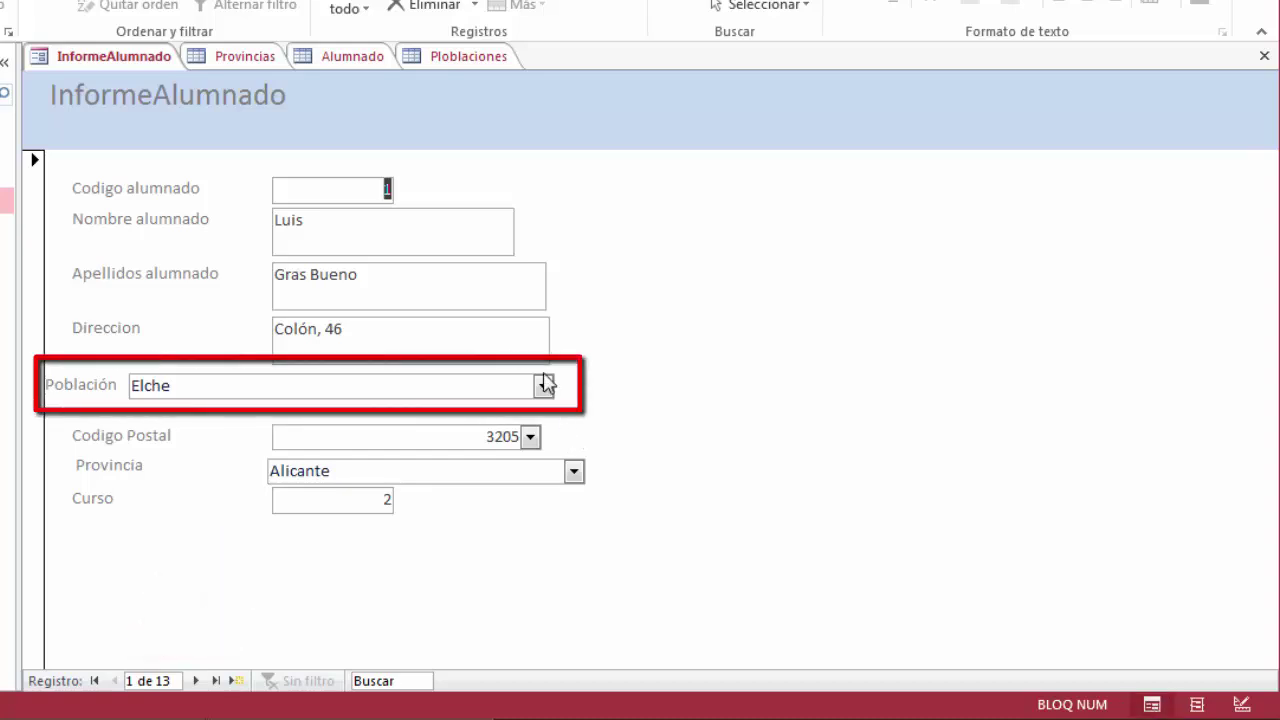
click(349, 60)
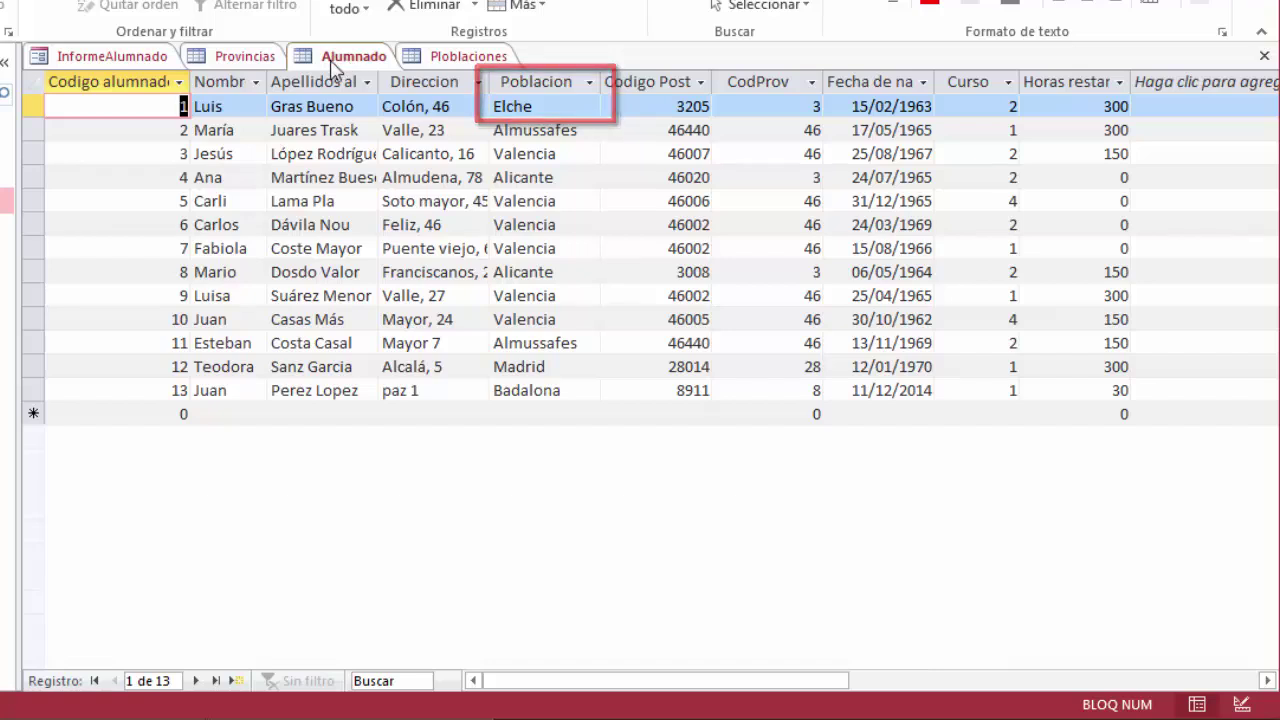
click(115, 57)
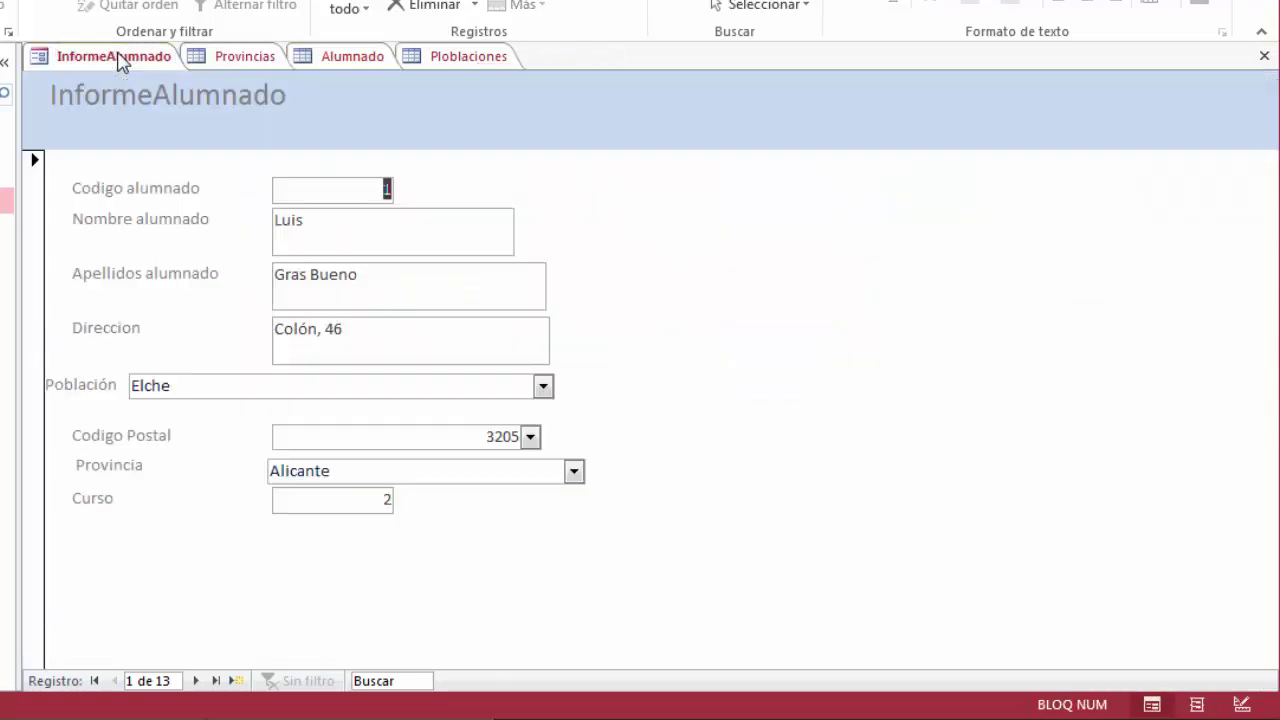
Set Población to Alicante in the form's first record, save it, and move to the second record and back.
click(543, 386)
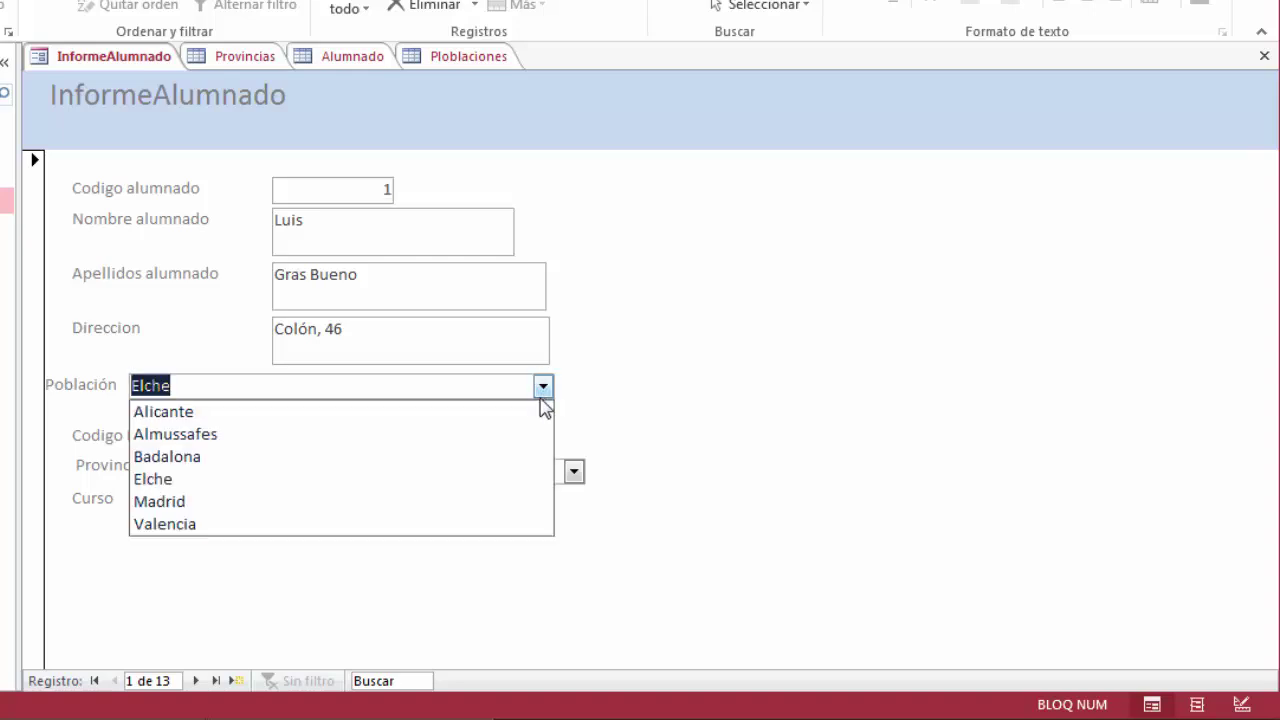
click(538, 413)
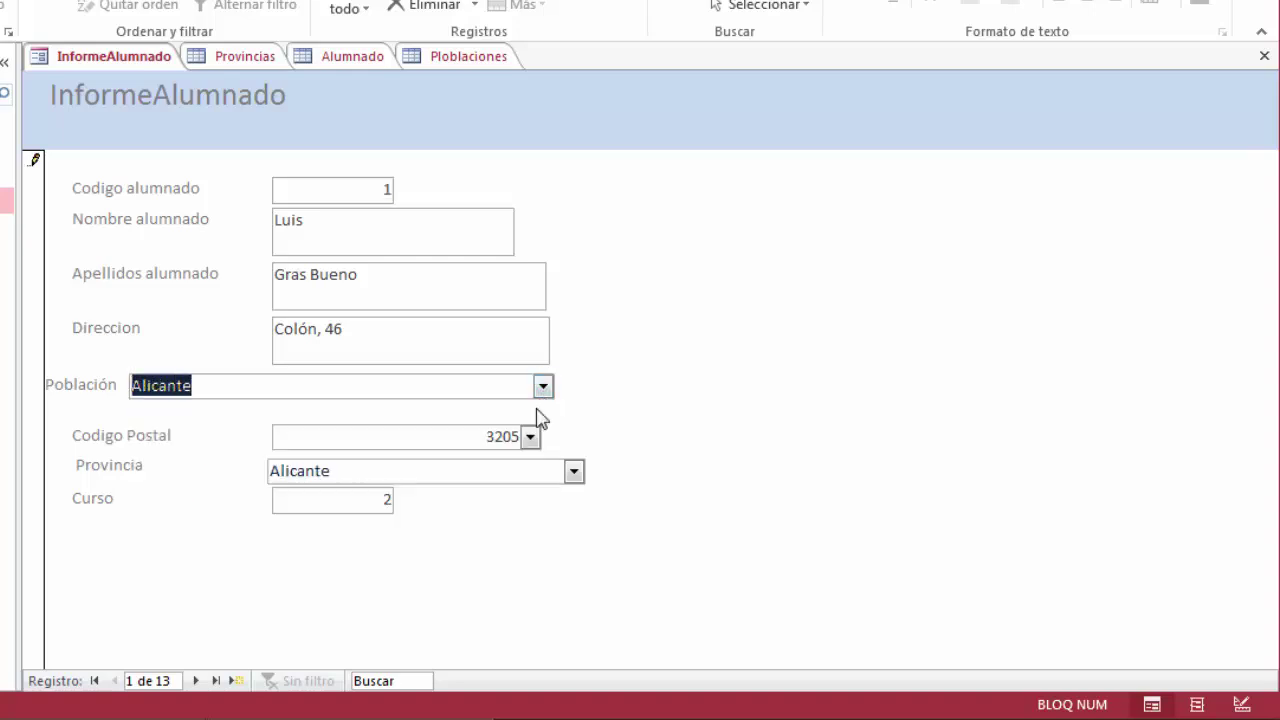
click(35, 163)
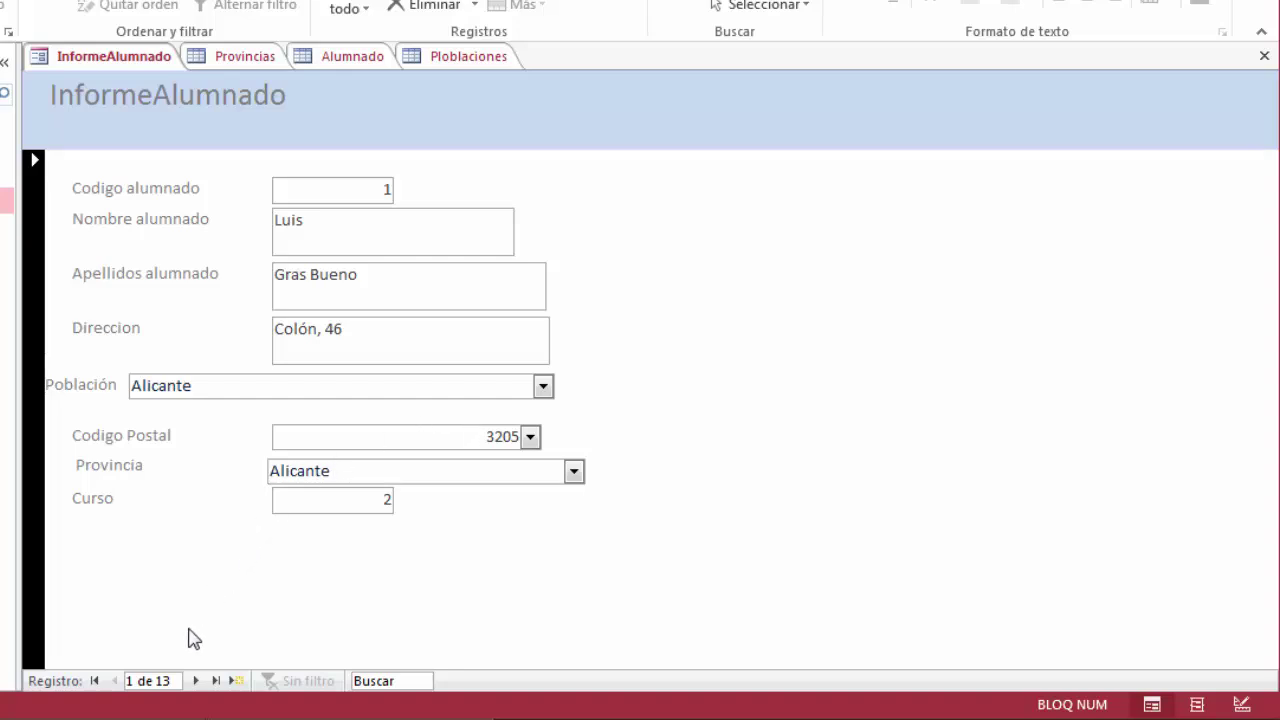
click(195, 680)
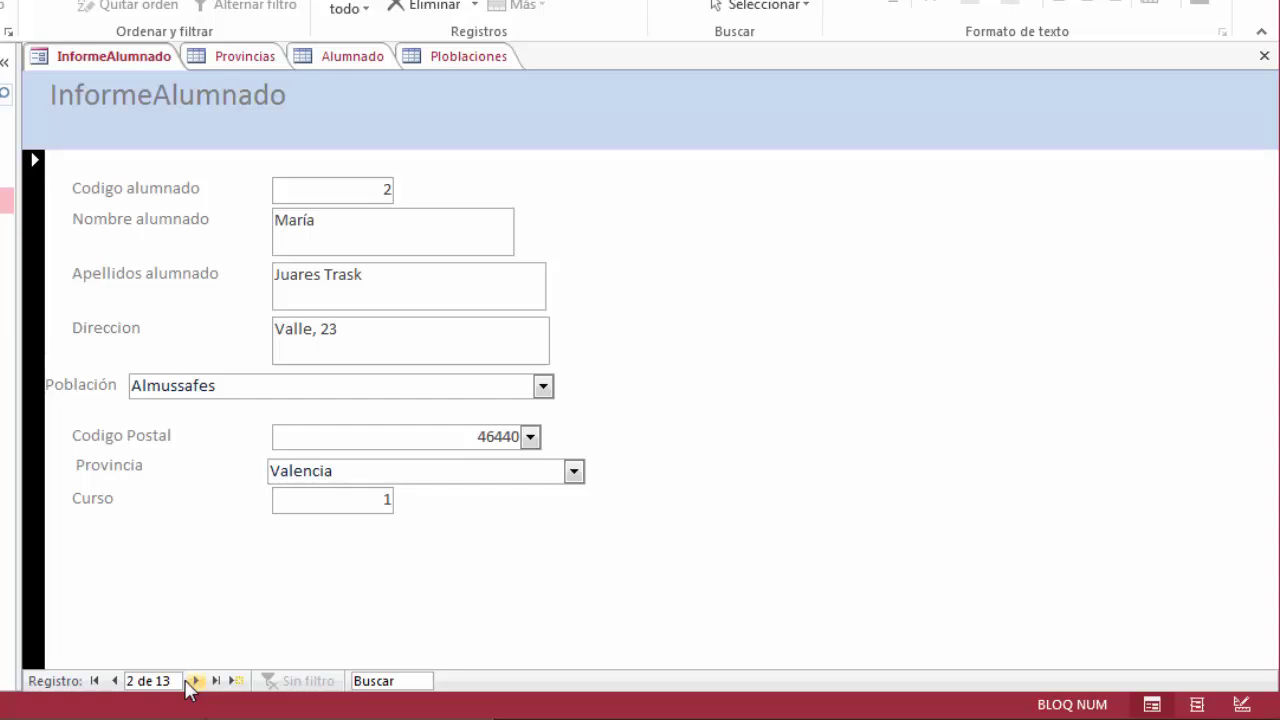
click(117, 681)
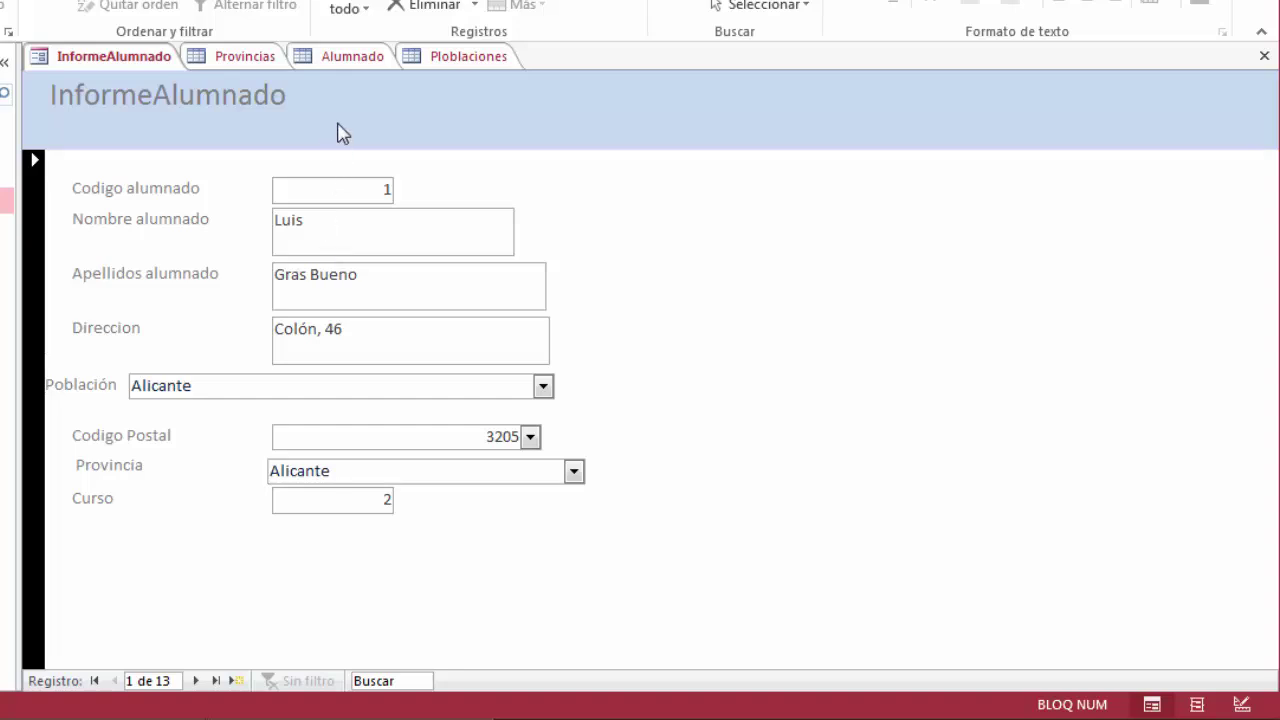
Check the first record's stored Poblacion in the Alumnado table against the postal codes in Ploblaciones, and return to the form.
click(345, 59)
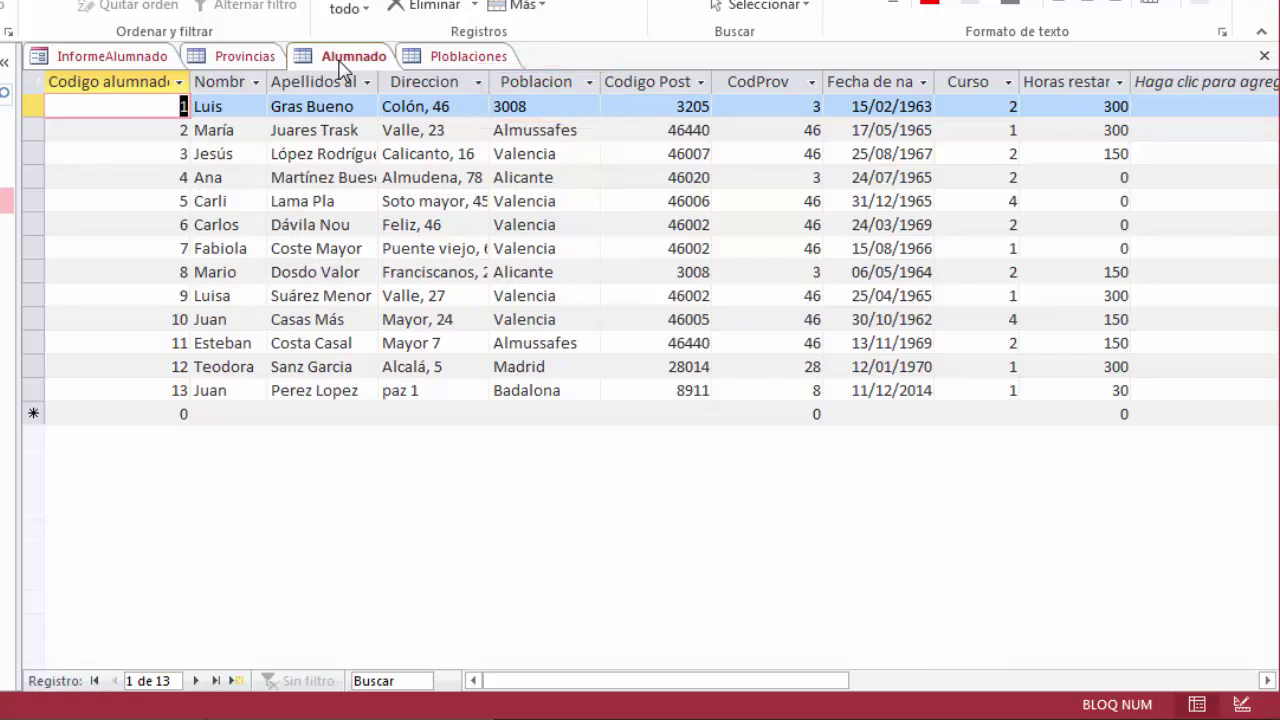
click(441, 62)
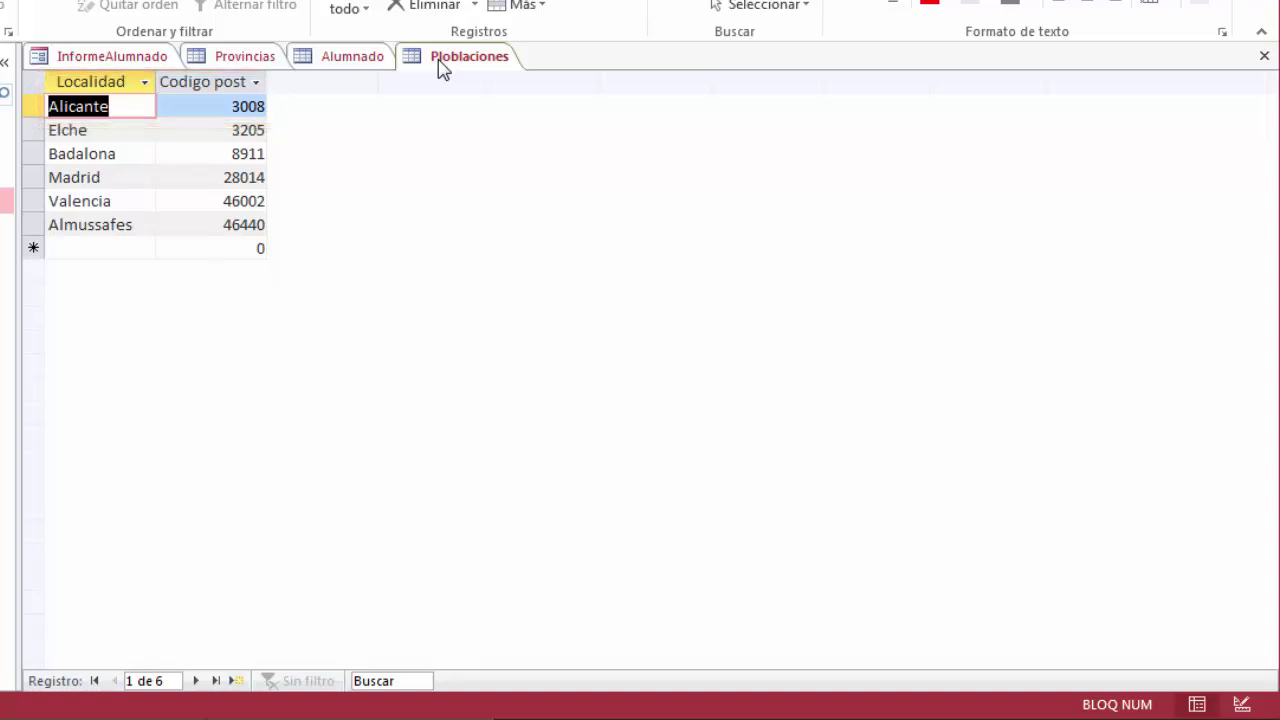
click(120, 57)
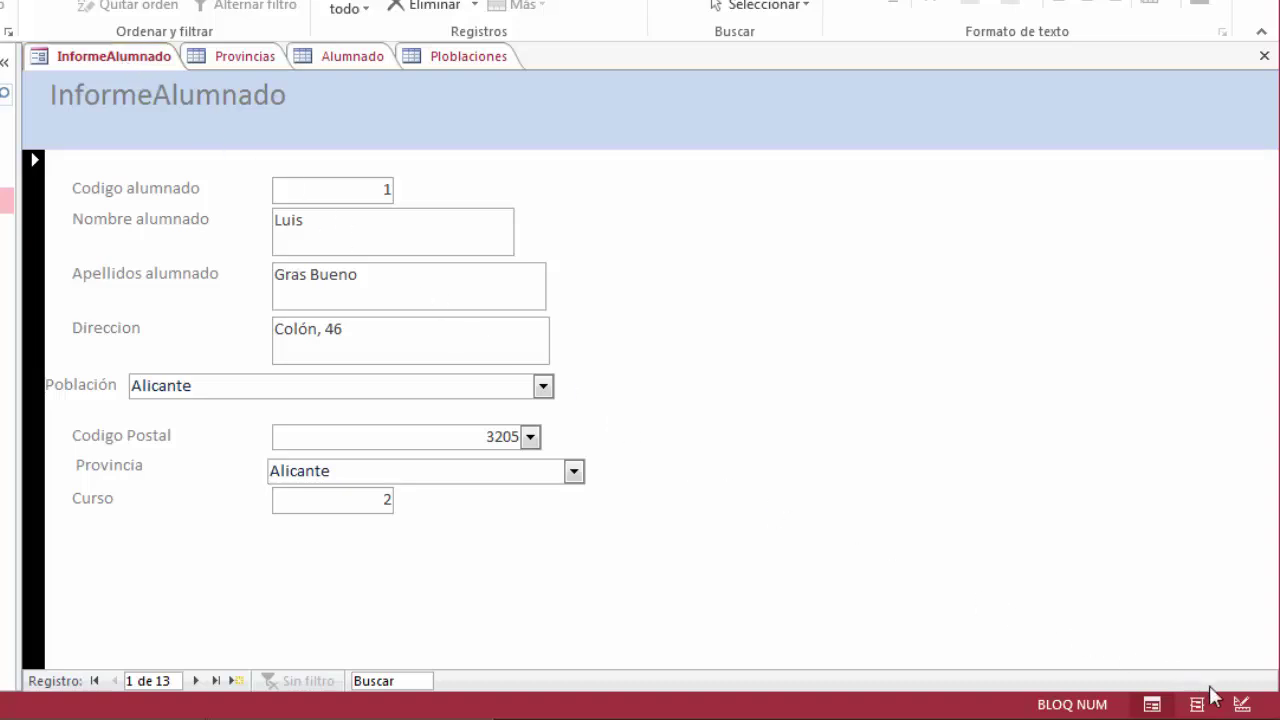
Show the form in design view and examine the column order in the Población combo box's row source query.
click(1241, 706)
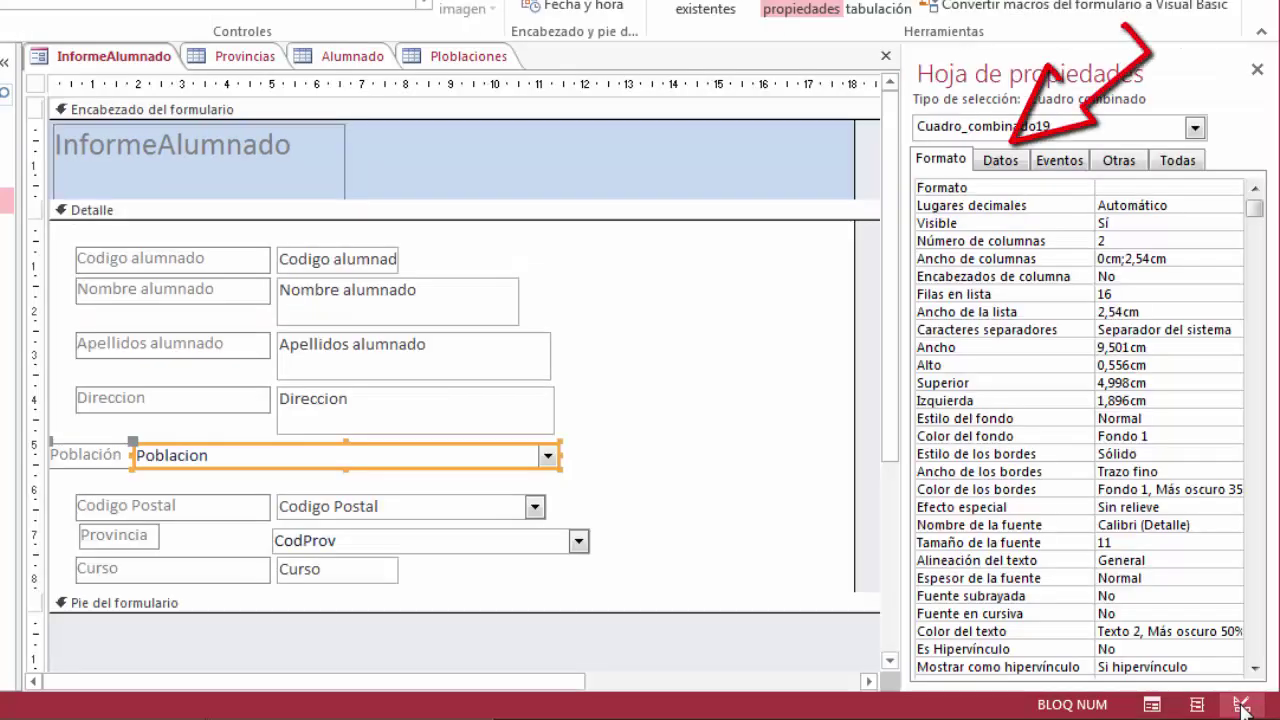
click(1001, 162)
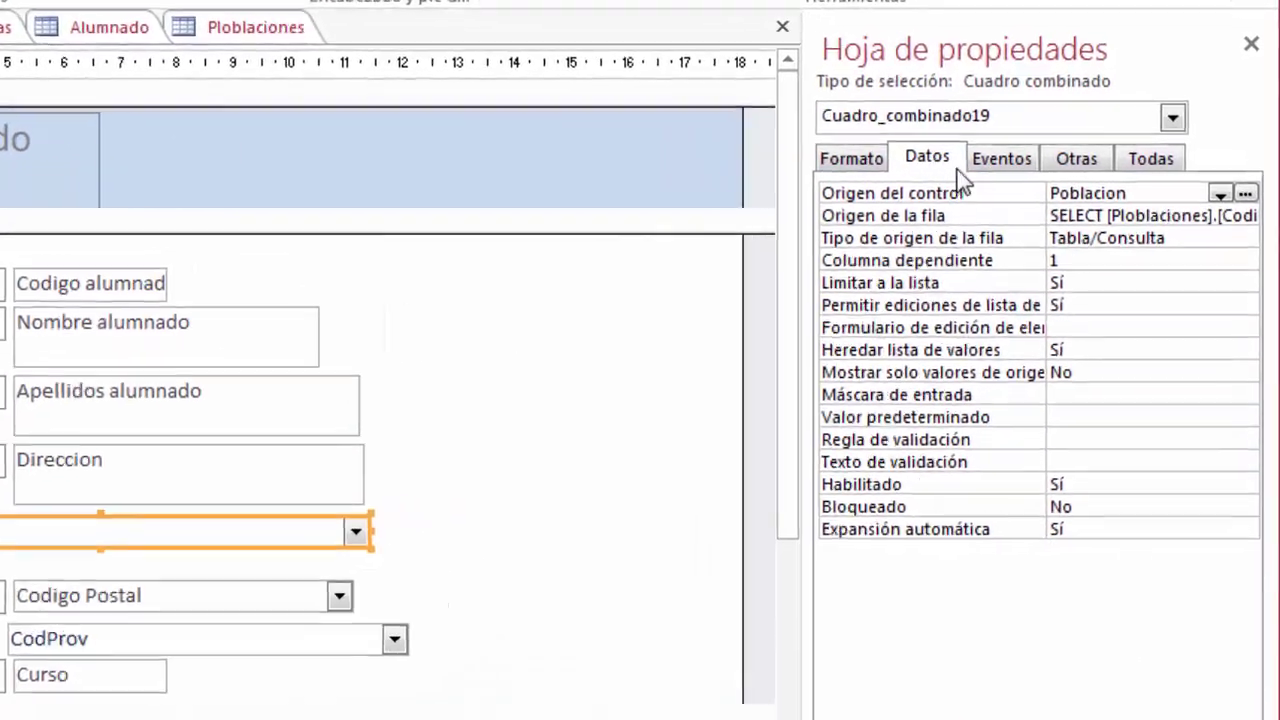
click(1129, 229)
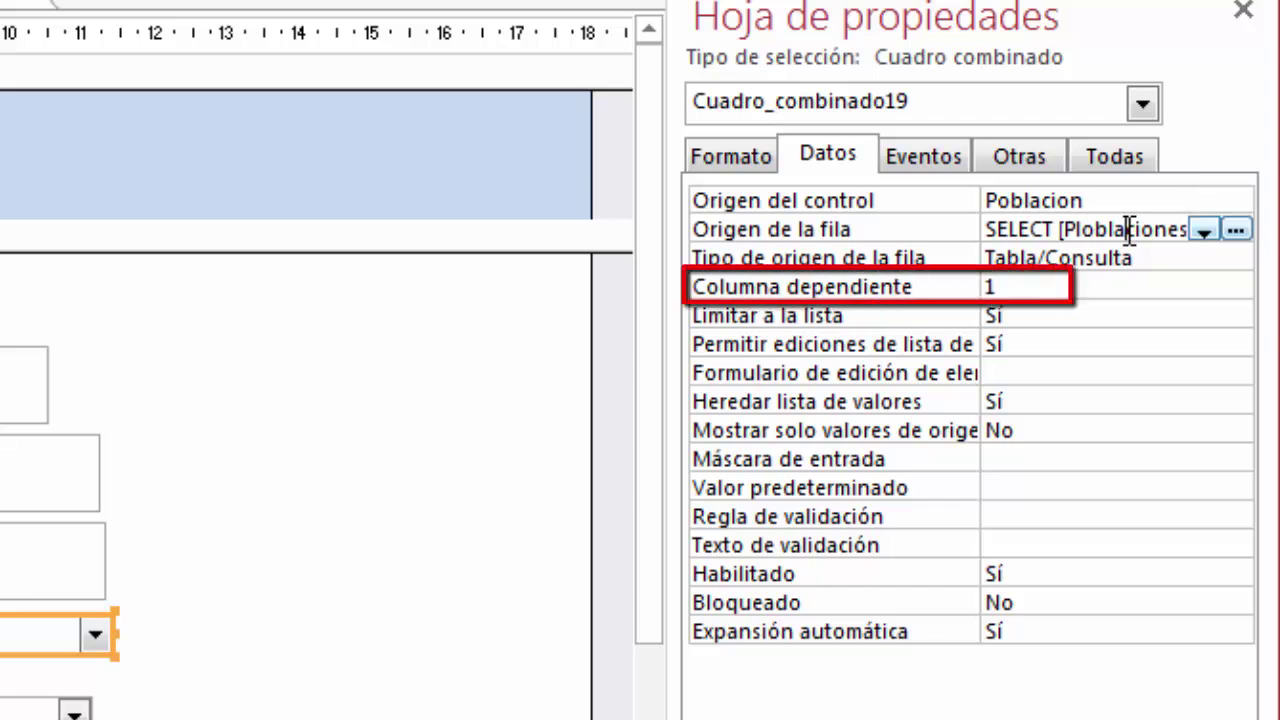
key(Right)
key(Right)
key(Right)
key(Right)
key(Right)
key(Right)
key(Right)
key(Right)
key(Right)
key(Right)
key(Right)
key(Right)
key(Right)
key(Right)
key(Right)
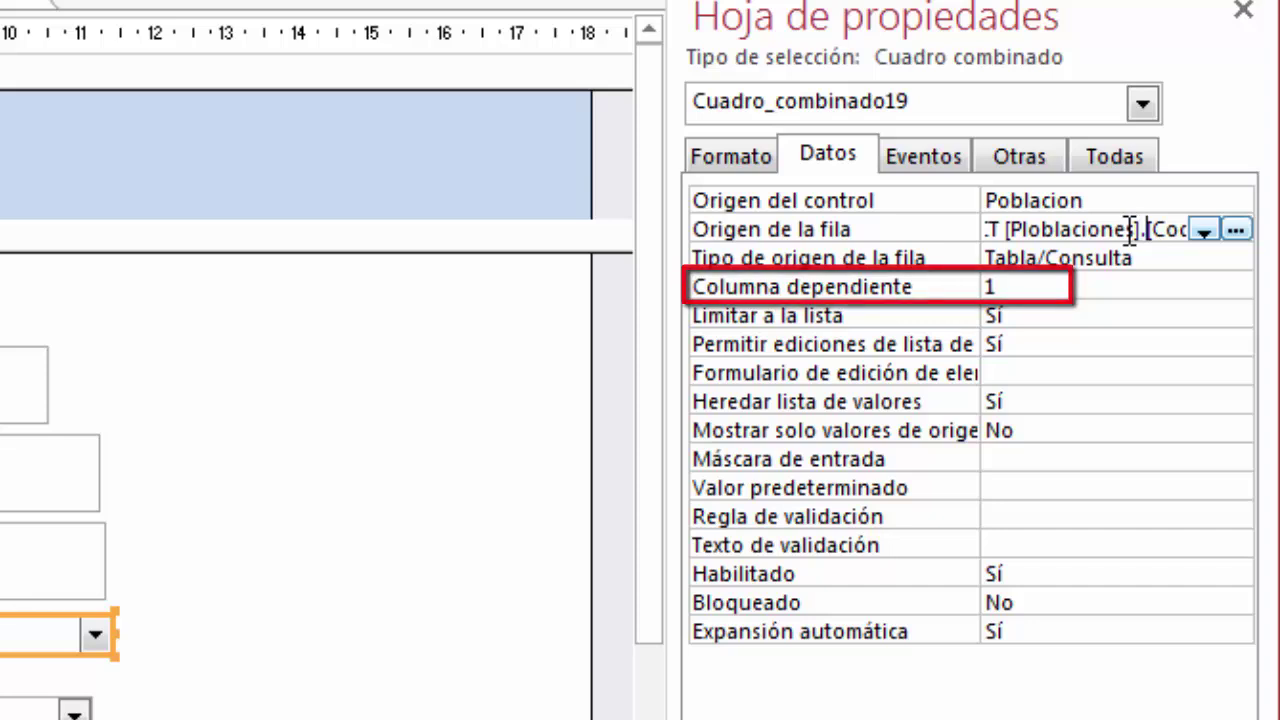
key(Right)
key(Right)
key(Right)
key(Right)
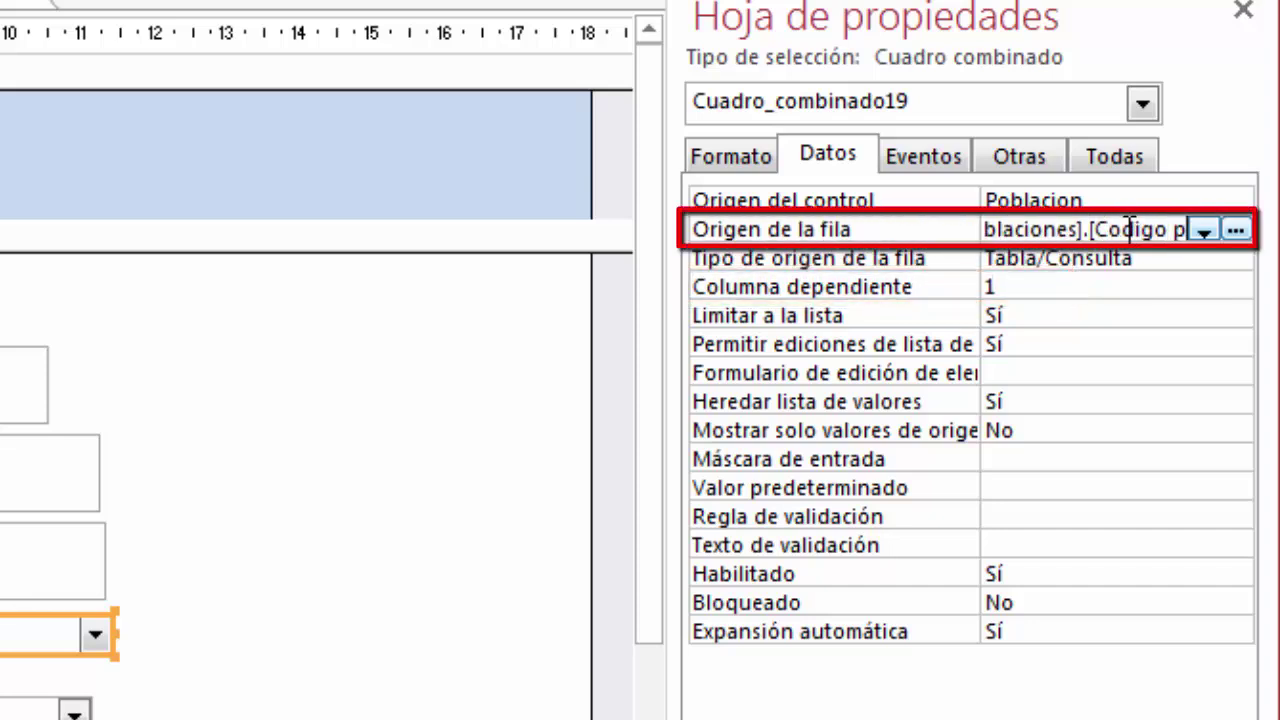
key(Delete)
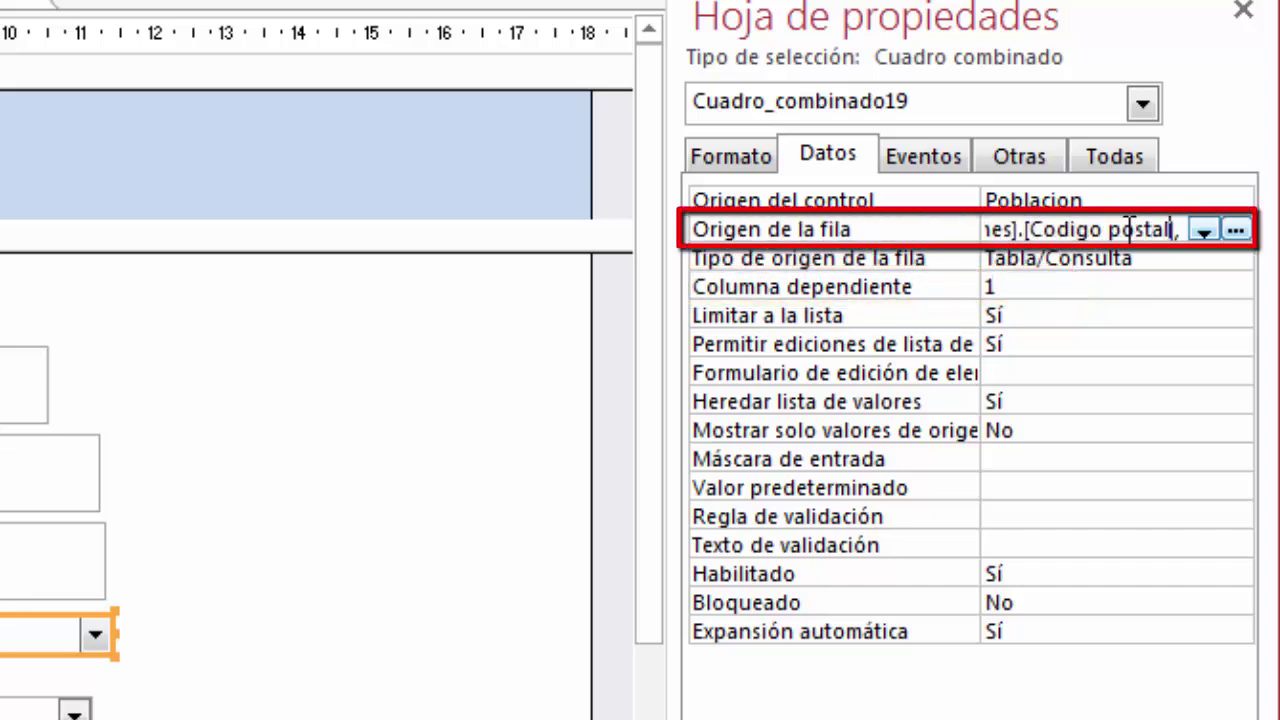
key(Right)
key(Right)
key(Right)
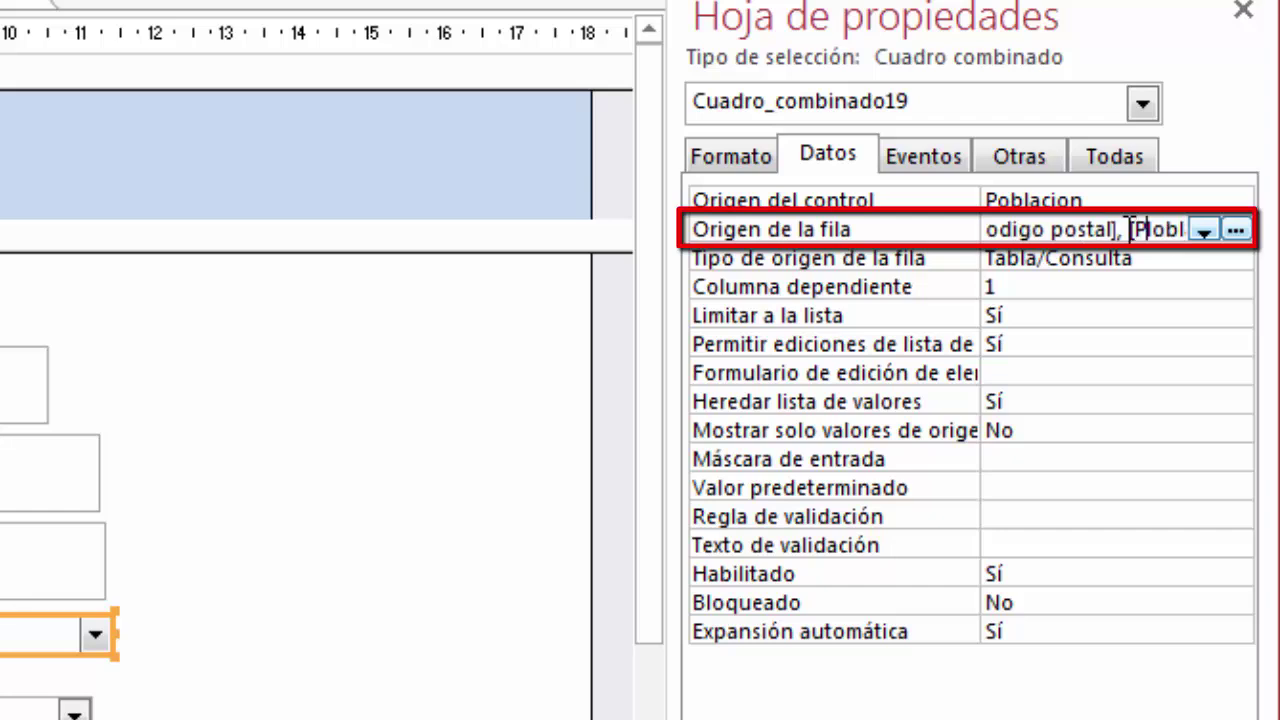
key(Right)
key(Right)
key(Right)
key(Right)
key(Right)
key(Right)
key(Right)
key(Right)
key(Right)
key(Right)
key(Right)
key(Right)
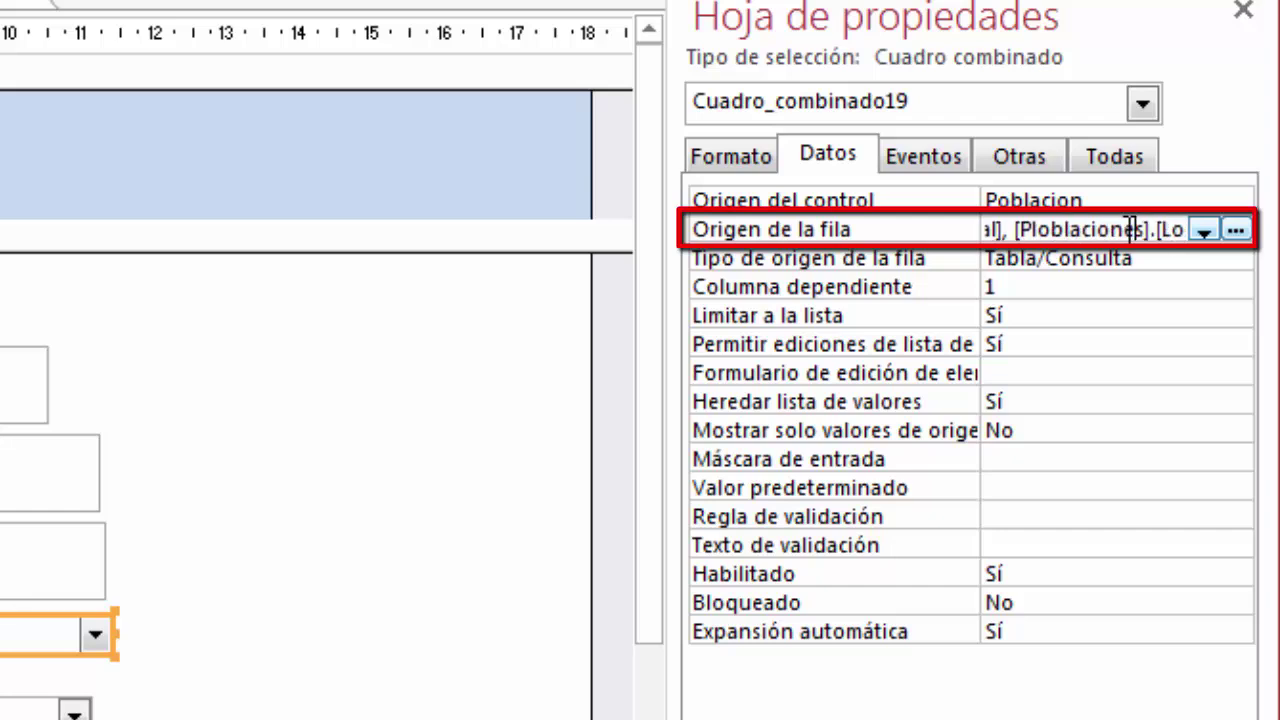
key(Right)
key(Right)
key(Right)
key(Right)
key(Right)
key(Right)
key(Right)
key(Right)
key(Right)
key(Right)
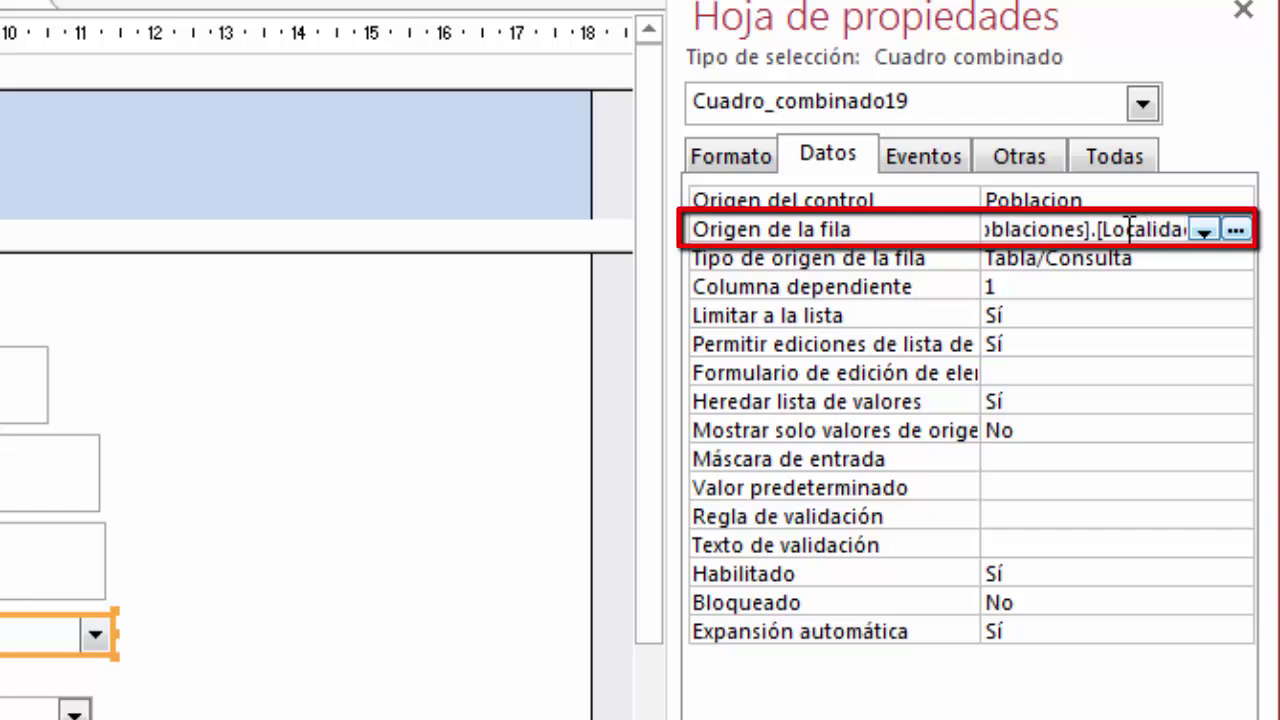
key(Right)
key(Right)
key(Right)
key(Right)
key(Right)
key(Right)
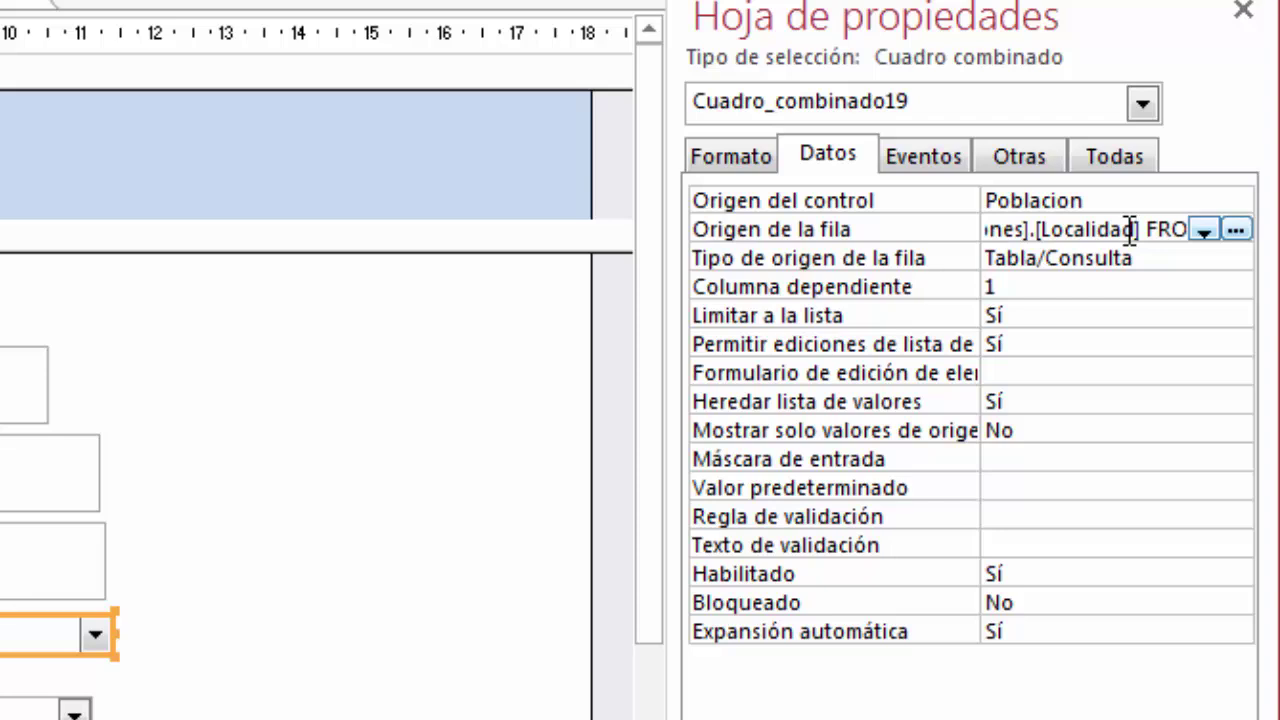
Set the Población combo box's bound column (Columna dependiente) to 2.
click(1001, 286)
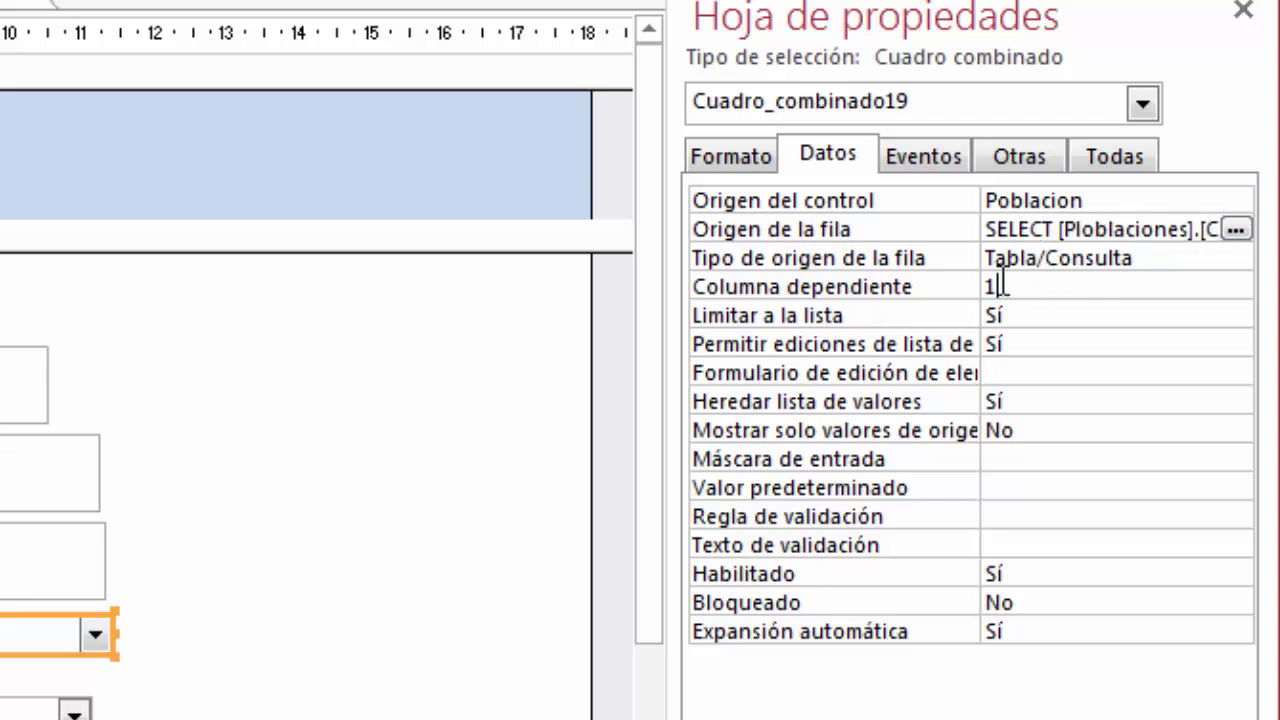
drag(1003, 282, 977, 278)
text(2)
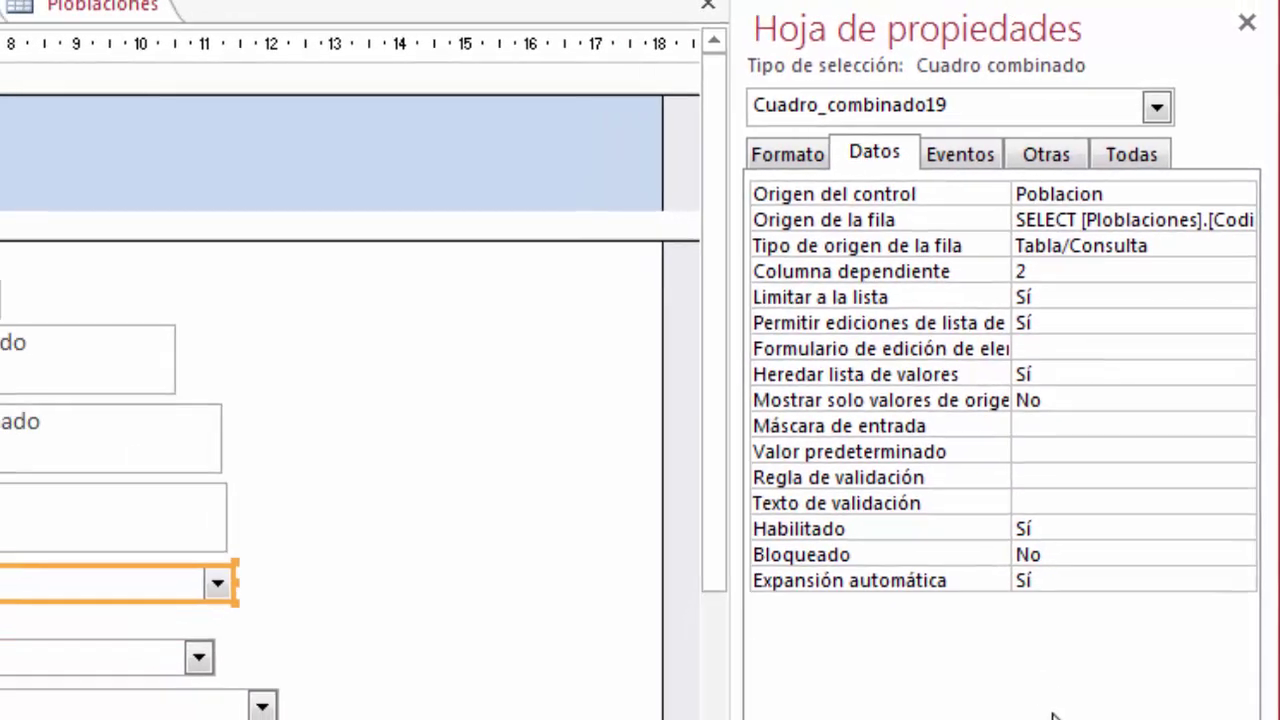
In form view, choose Alicante as the first record's Población and save the record.
click(1149, 704)
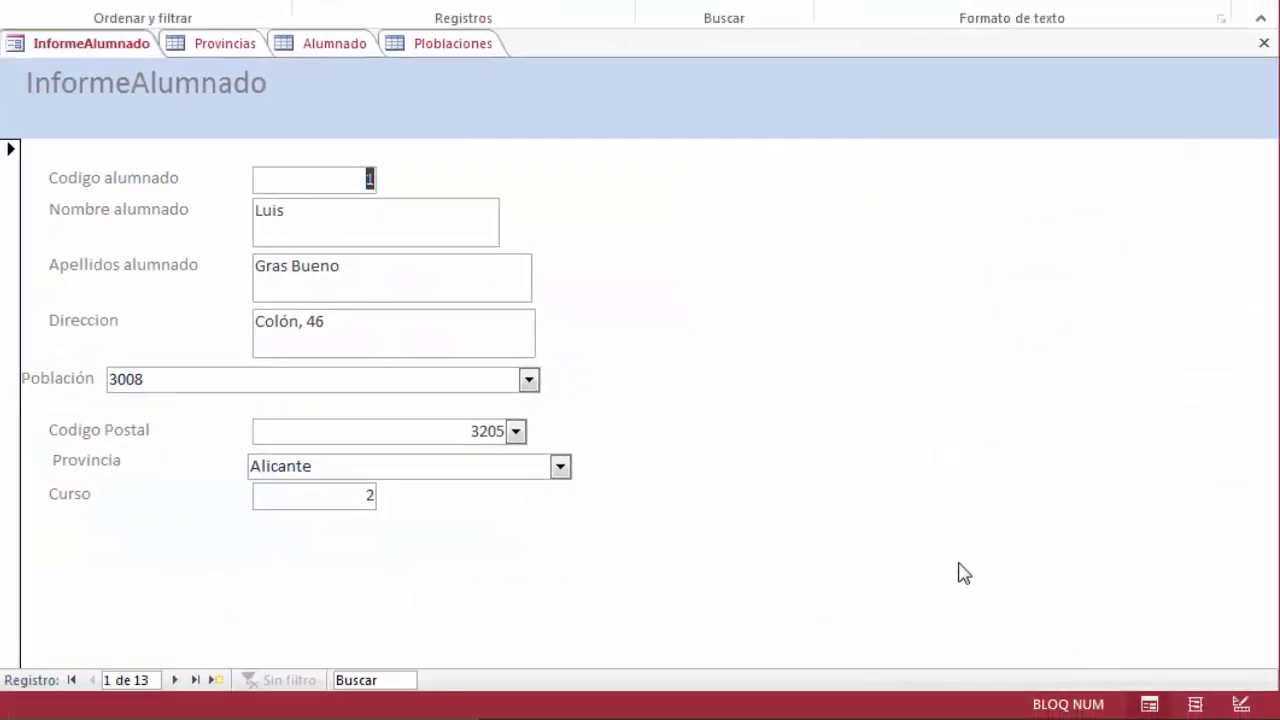
click(528, 380)
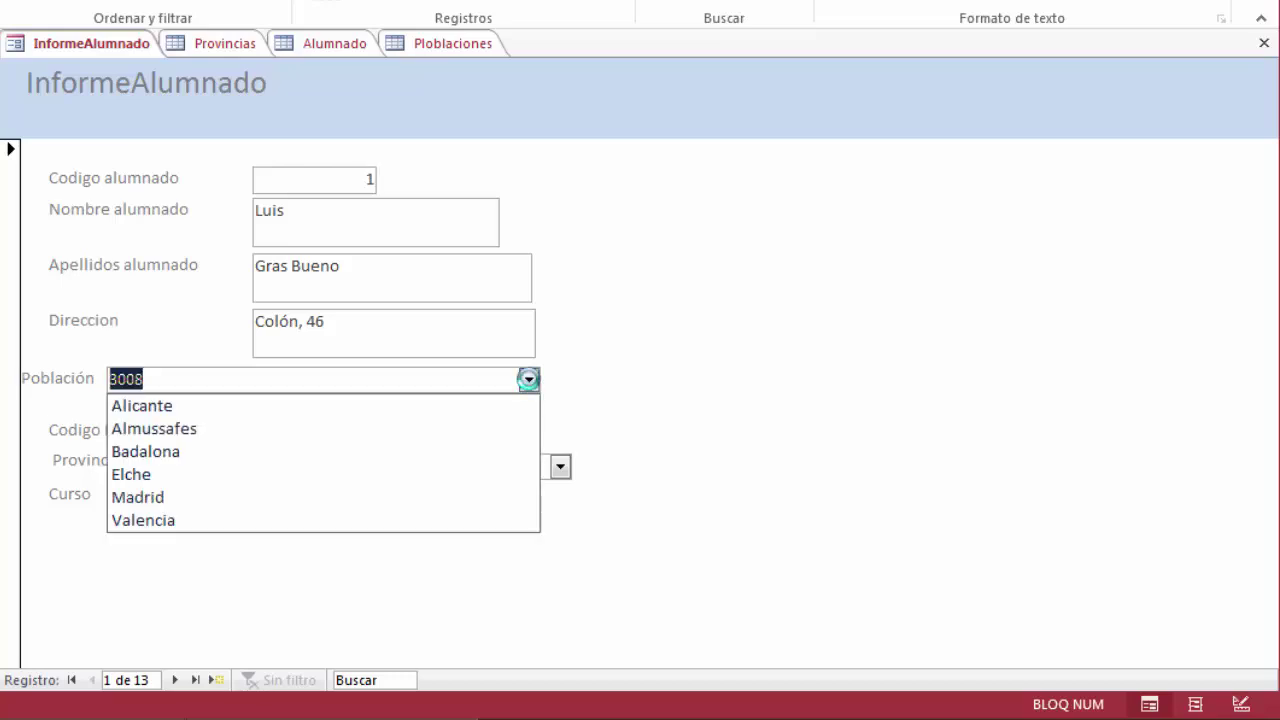
click(486, 407)
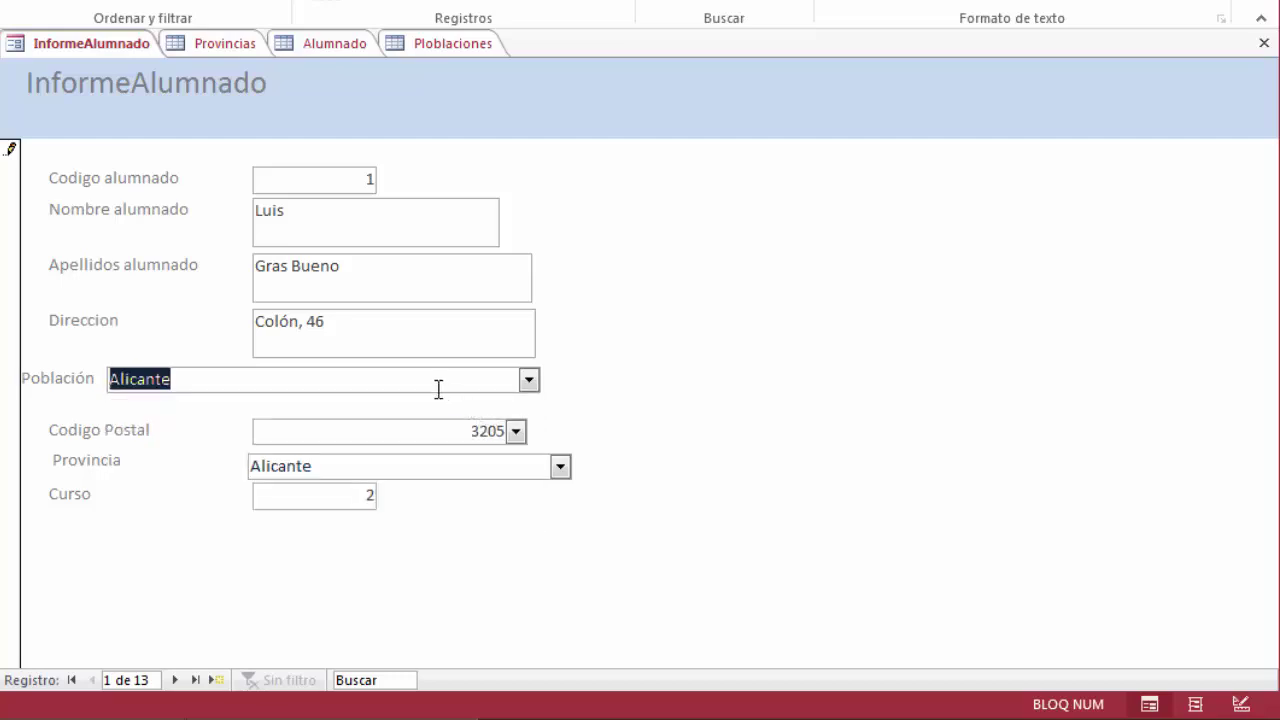
click(11, 158)
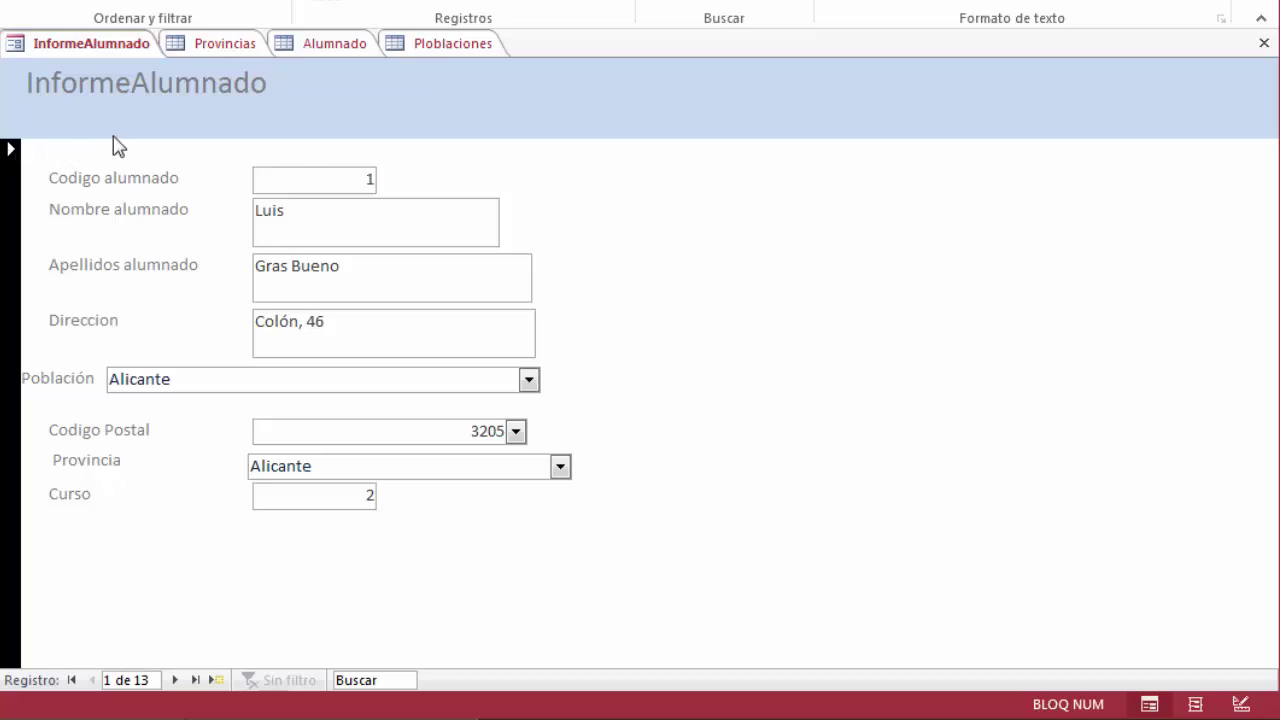
Check the first record's stored Poblacion in the Alumnado table and return to the InformeAlumnado form.
click(333, 46)
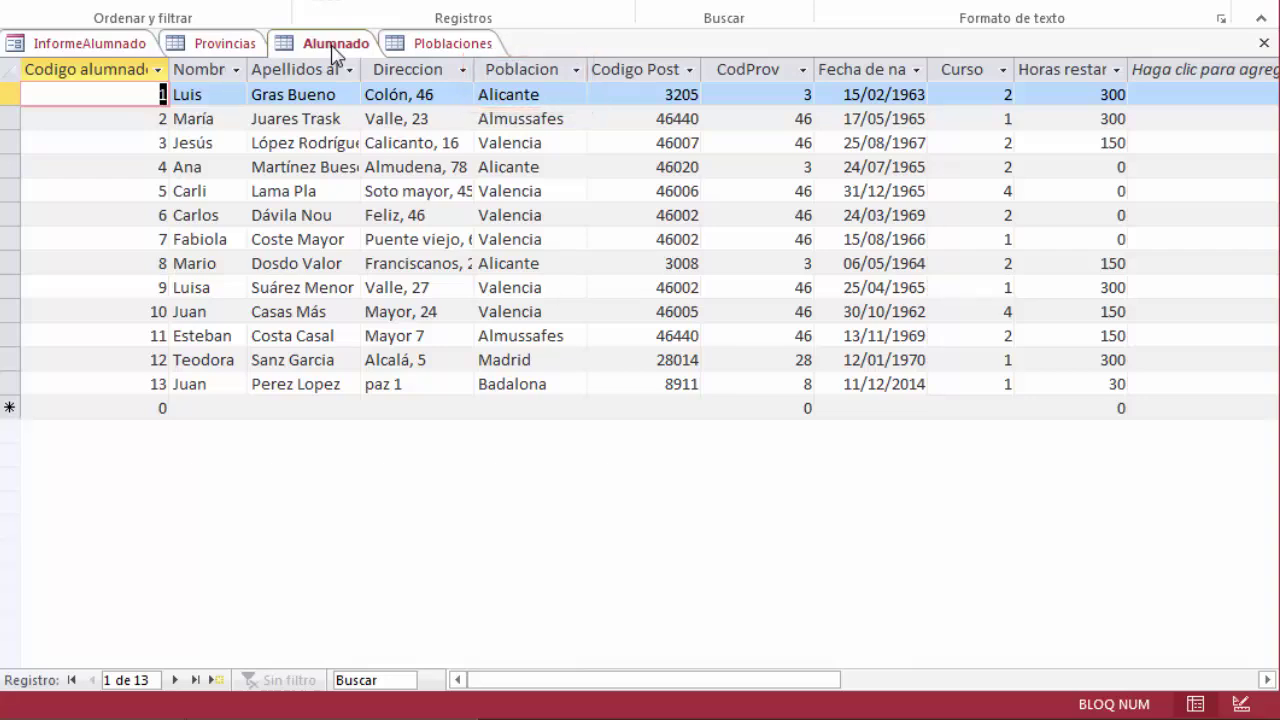
click(114, 48)
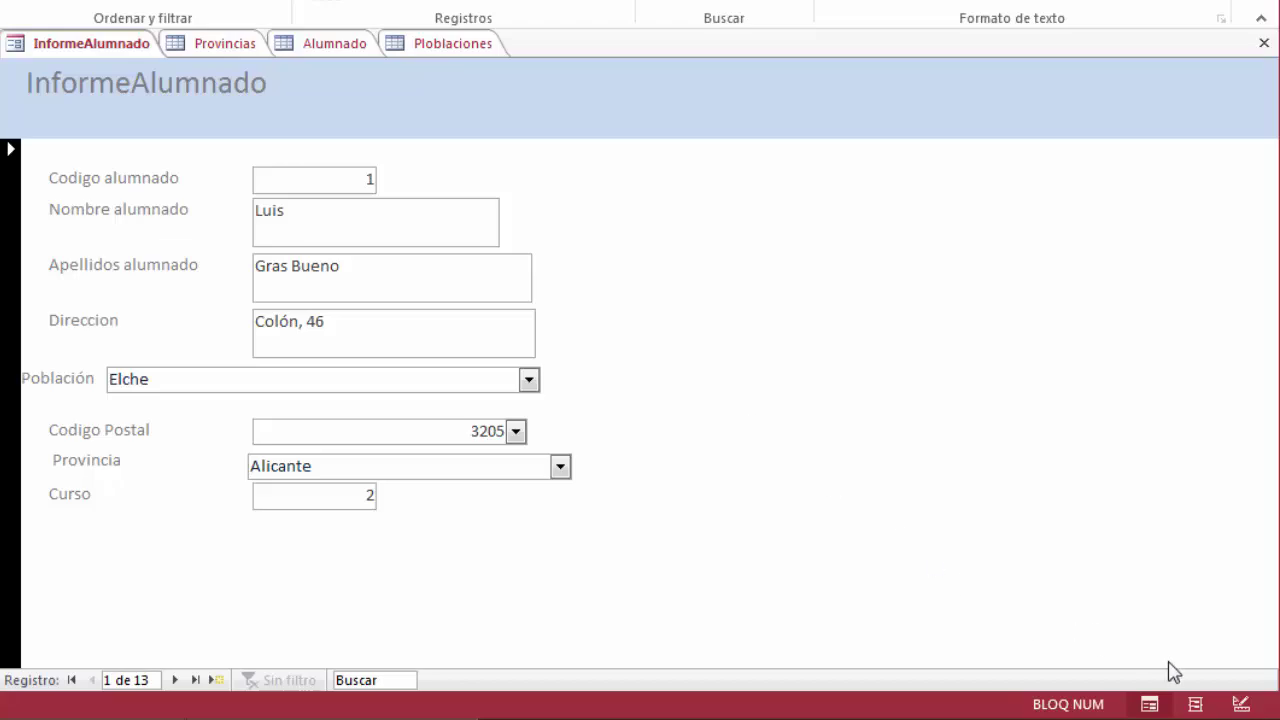
In design view, draw a small command button in the empty area of the Detalle section beside the Codigo alumnado and Nombre alumnado fields.
click(1241, 706)
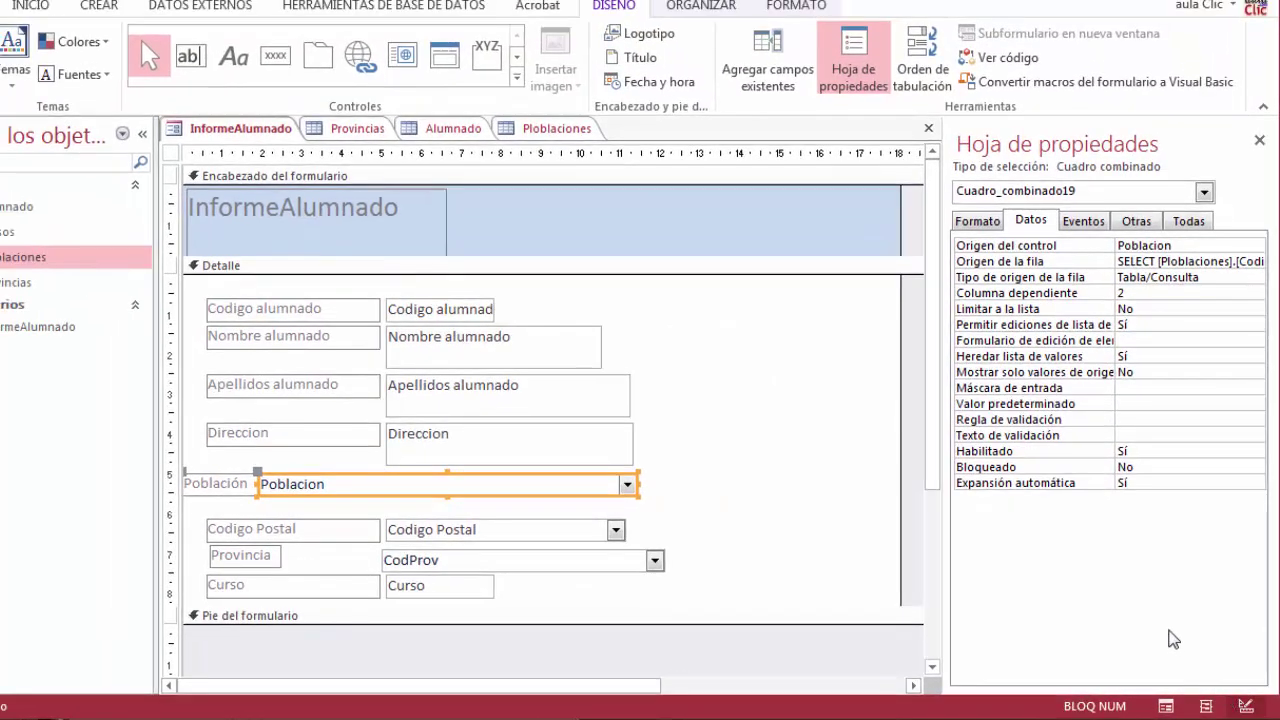
click(518, 78)
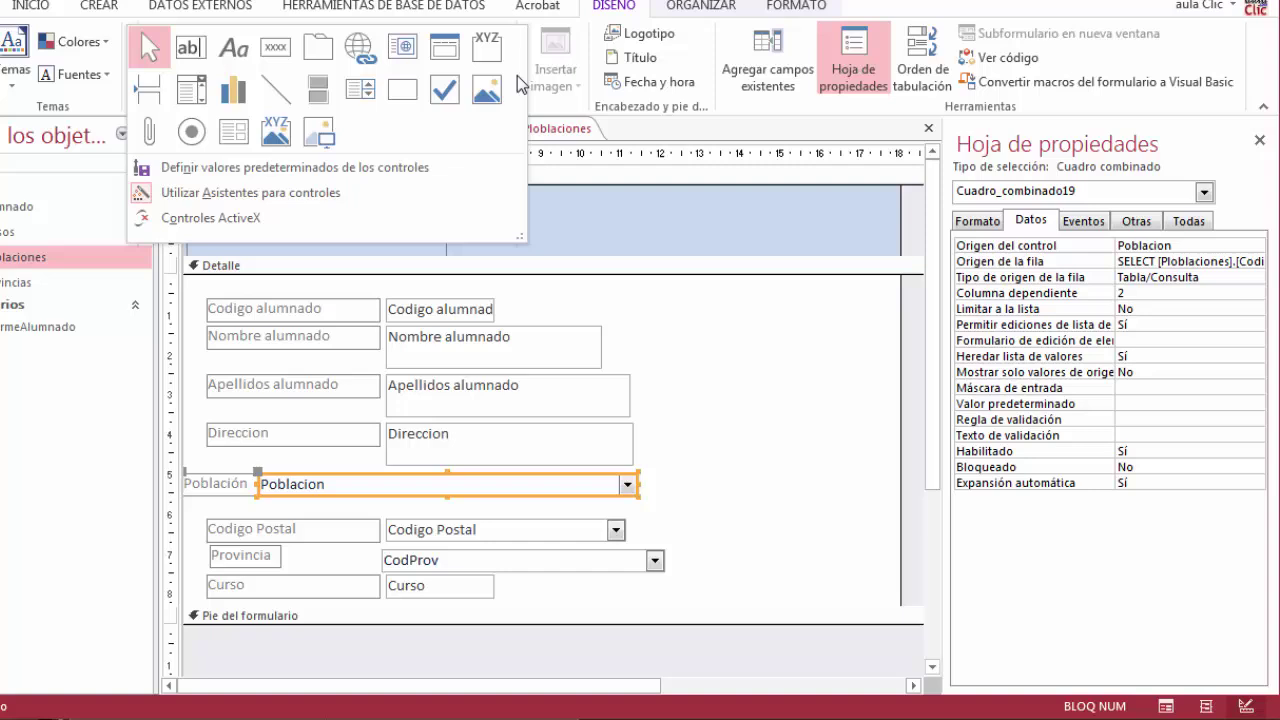
click(276, 52)
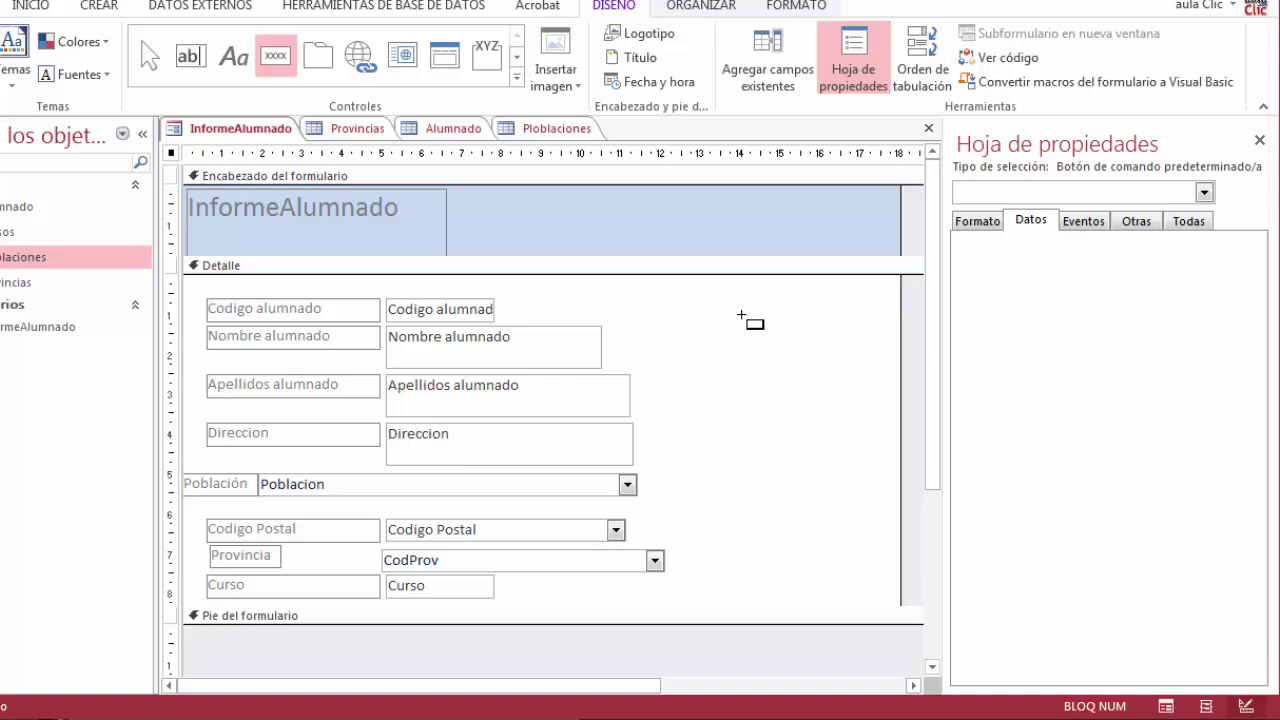
click(744, 314)
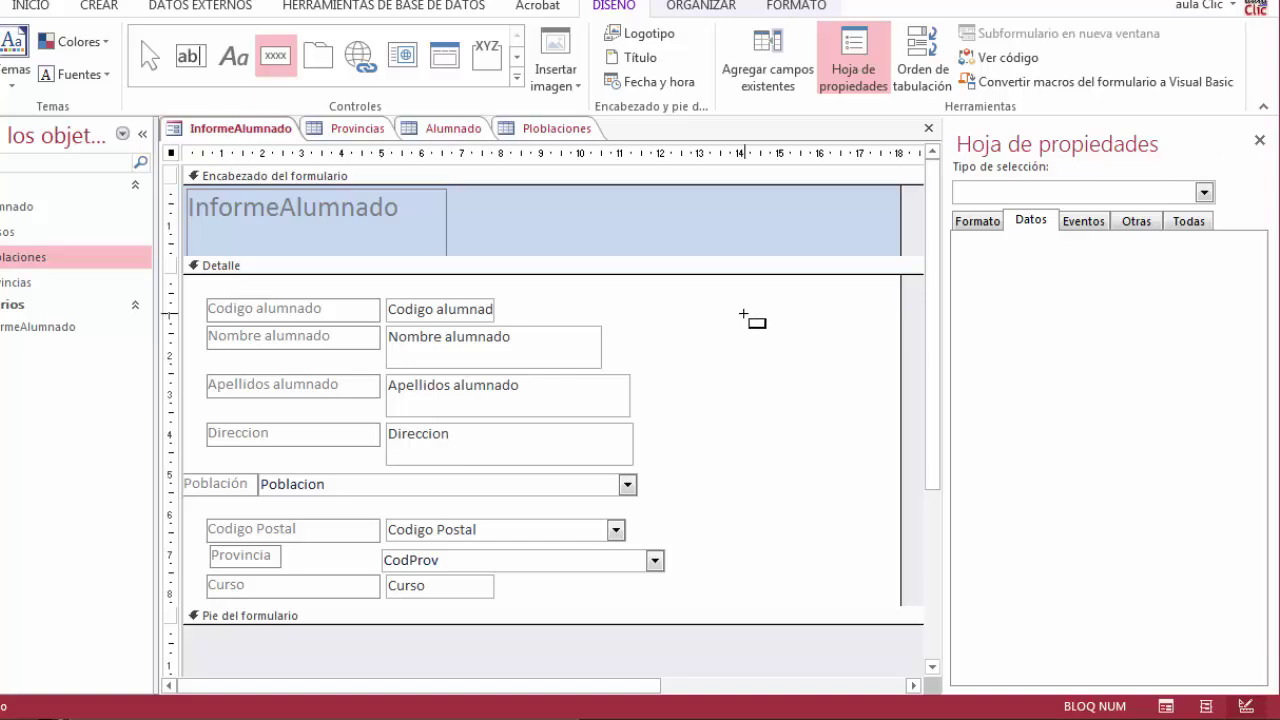
drag(744, 314, 805, 357)
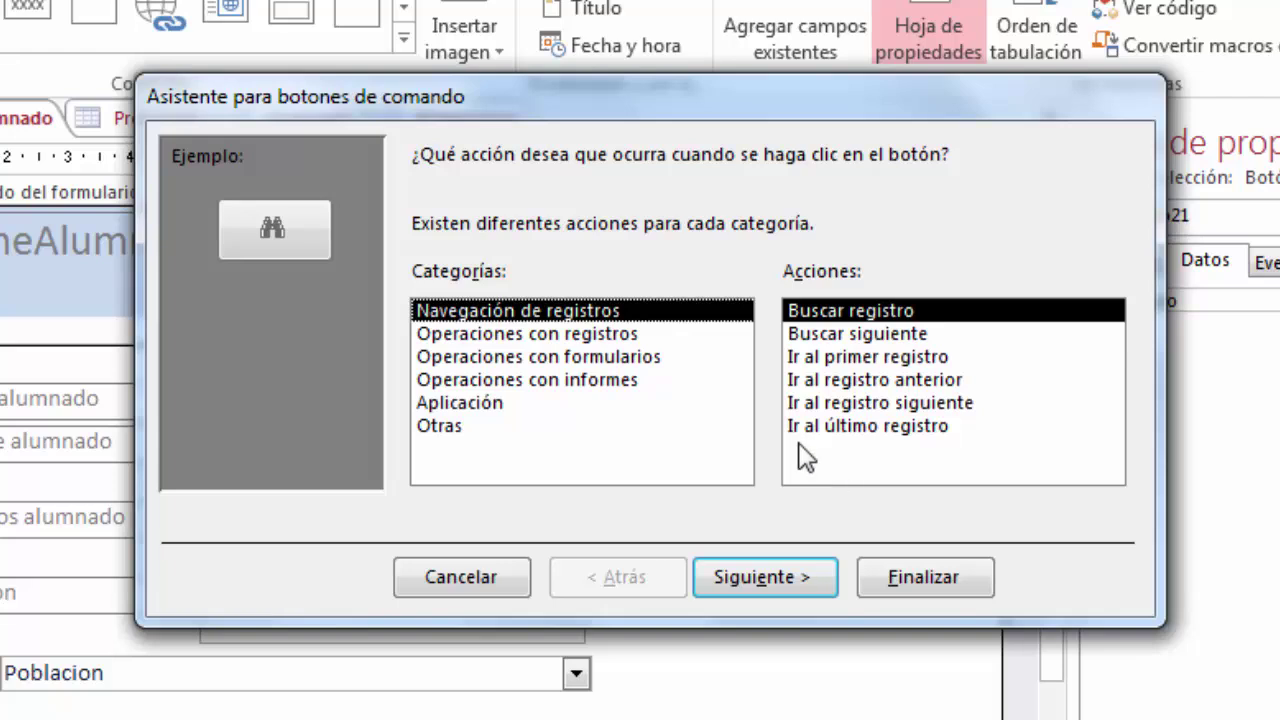
Assign the action Cerrar formulario from the category Operaciones con formularios to the command button.
click(606, 335)
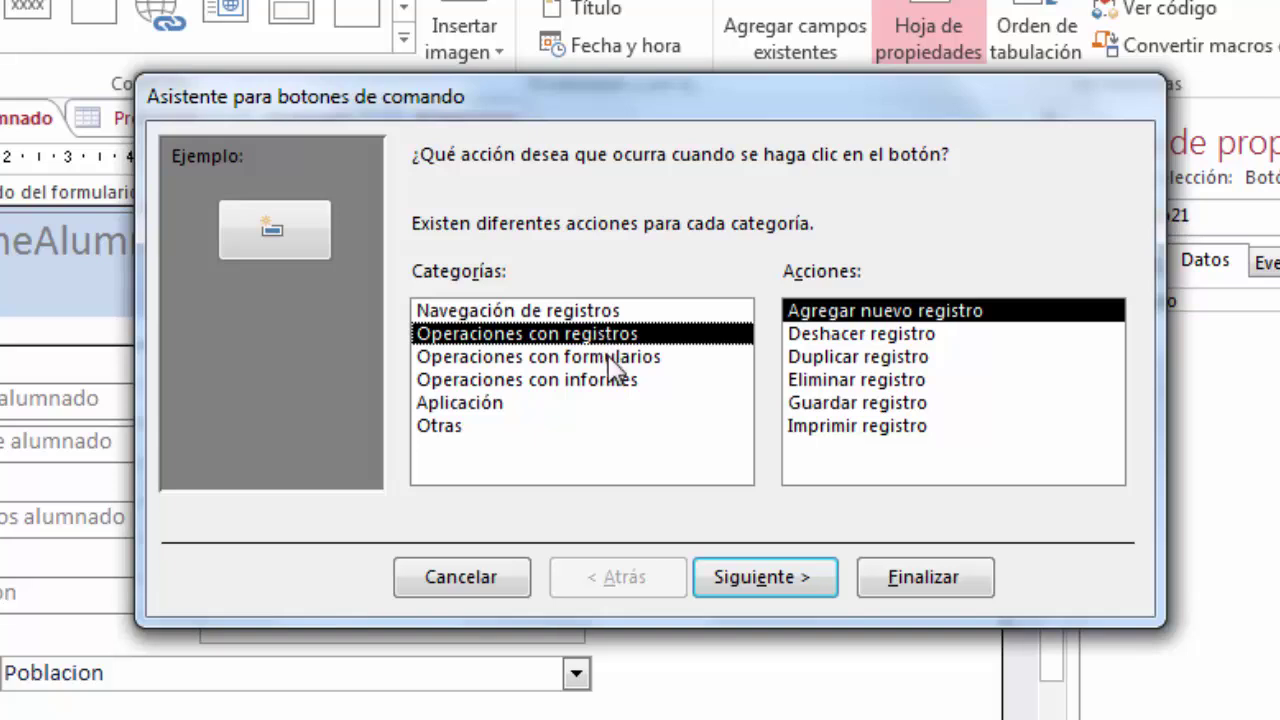
click(610, 358)
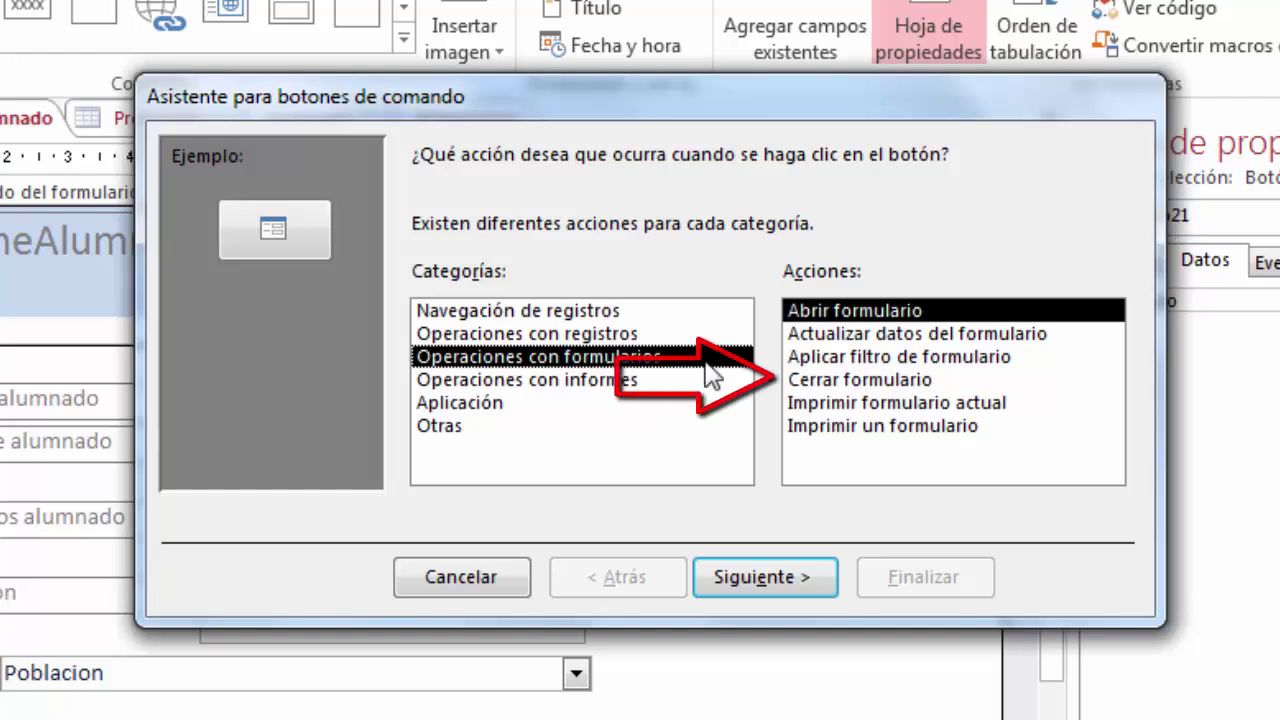
click(830, 385)
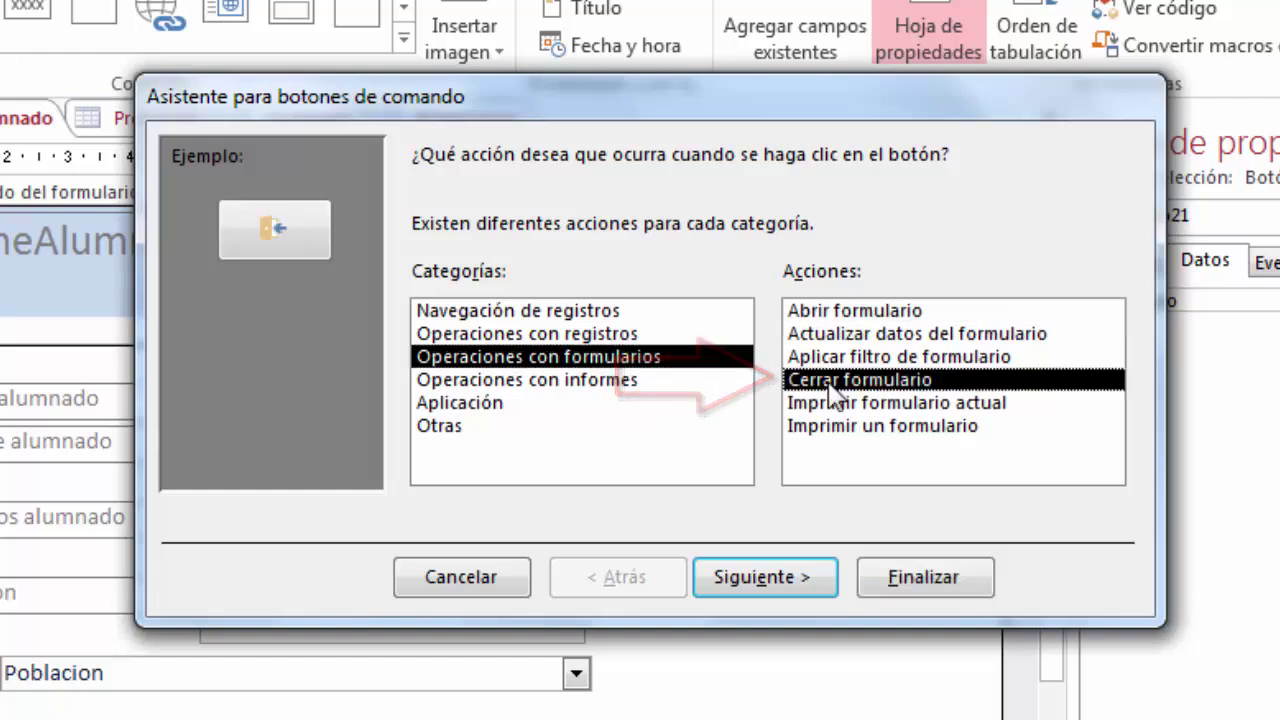
click(757, 578)
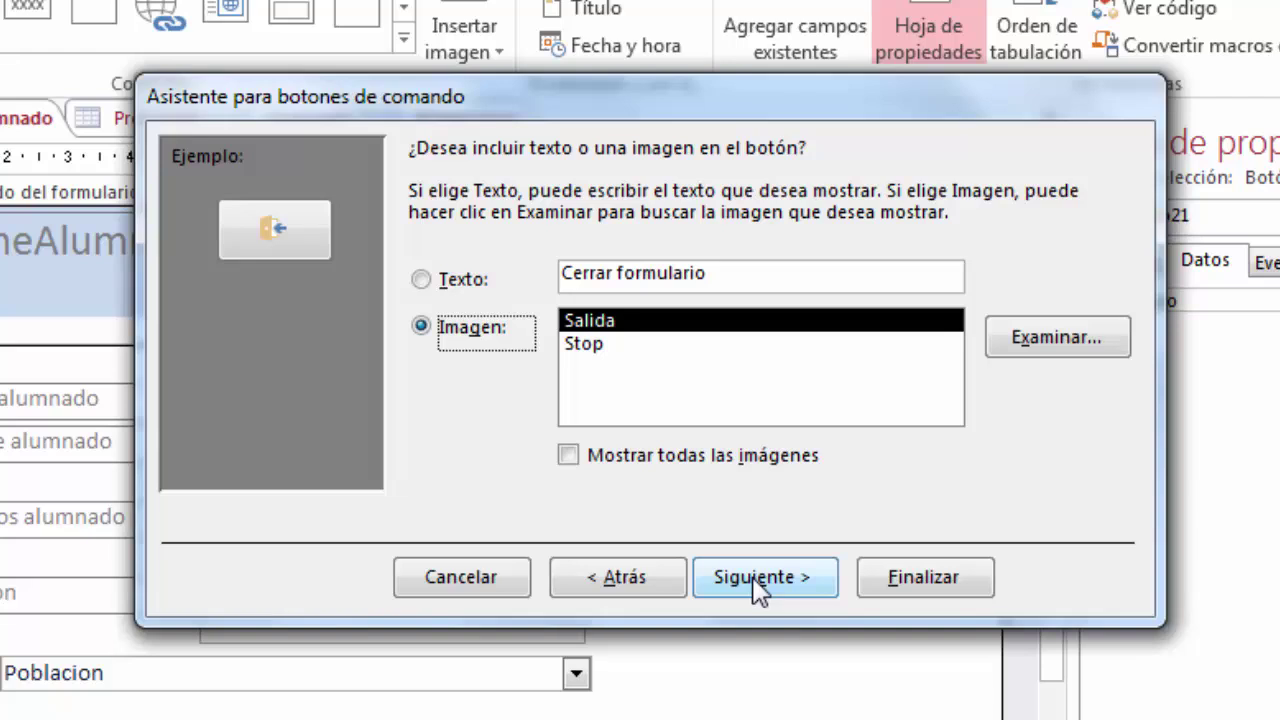
Keep the Salida image for the button, name it cerrar and finish the command button wizard.
click(758, 578)
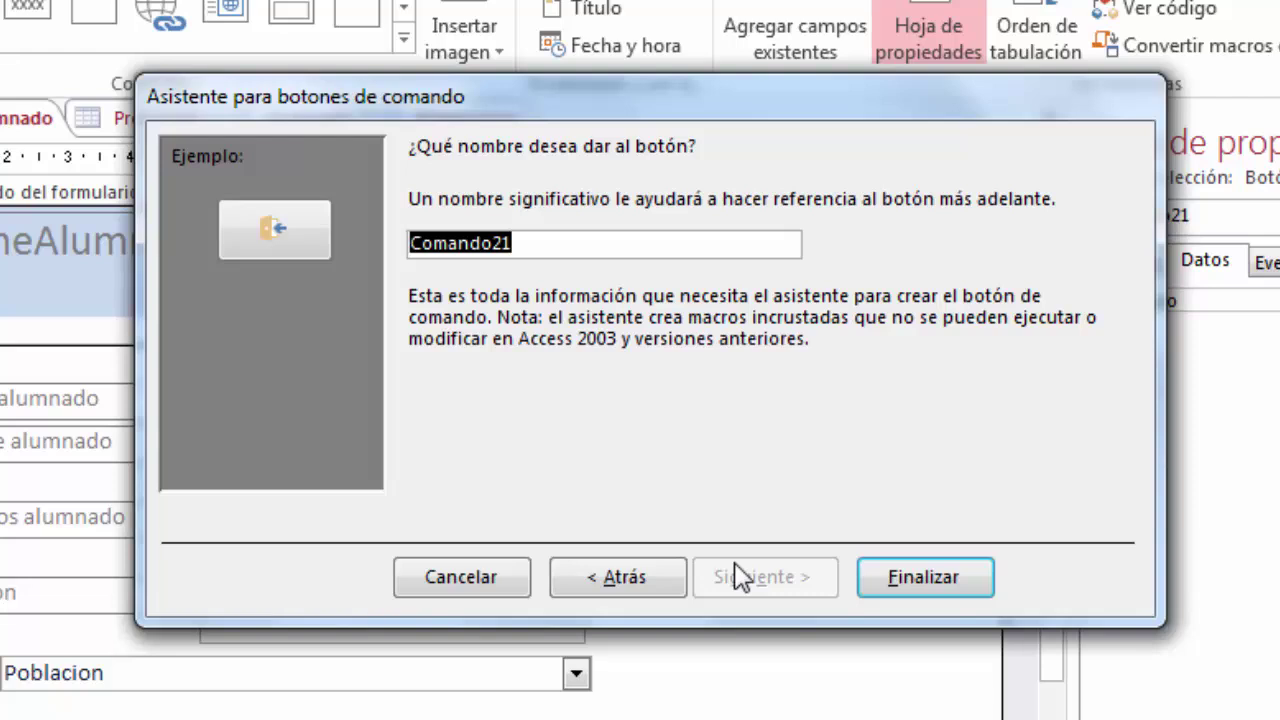
text(cerr)
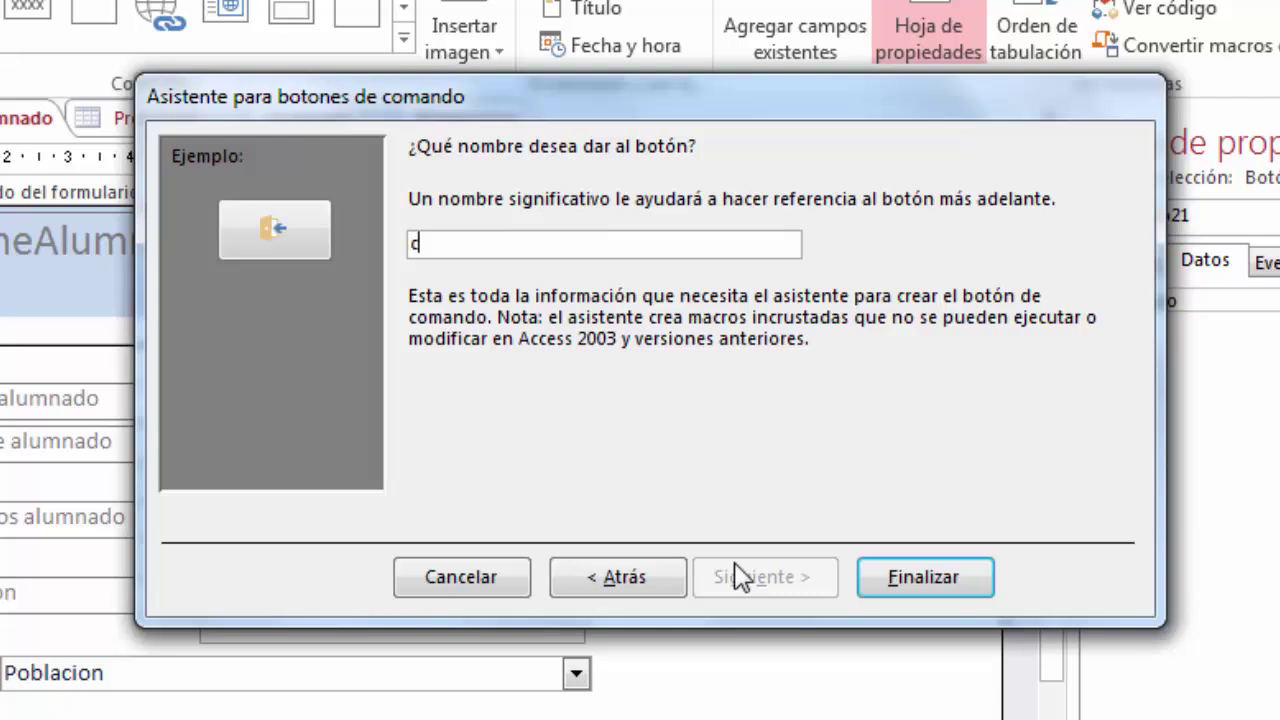
text(ar)
click(915, 584)
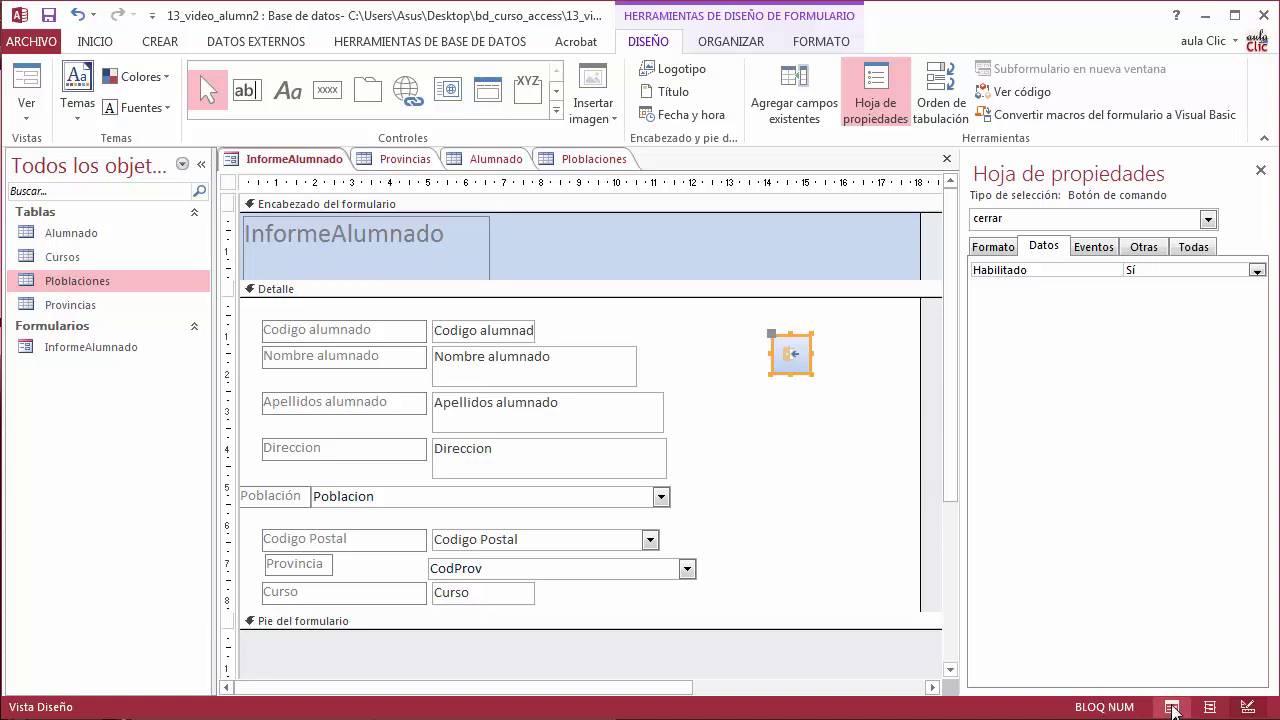
In form view, advance to the third record, and test the new exit button to close the form, saving its design changes.
click(1172, 708)
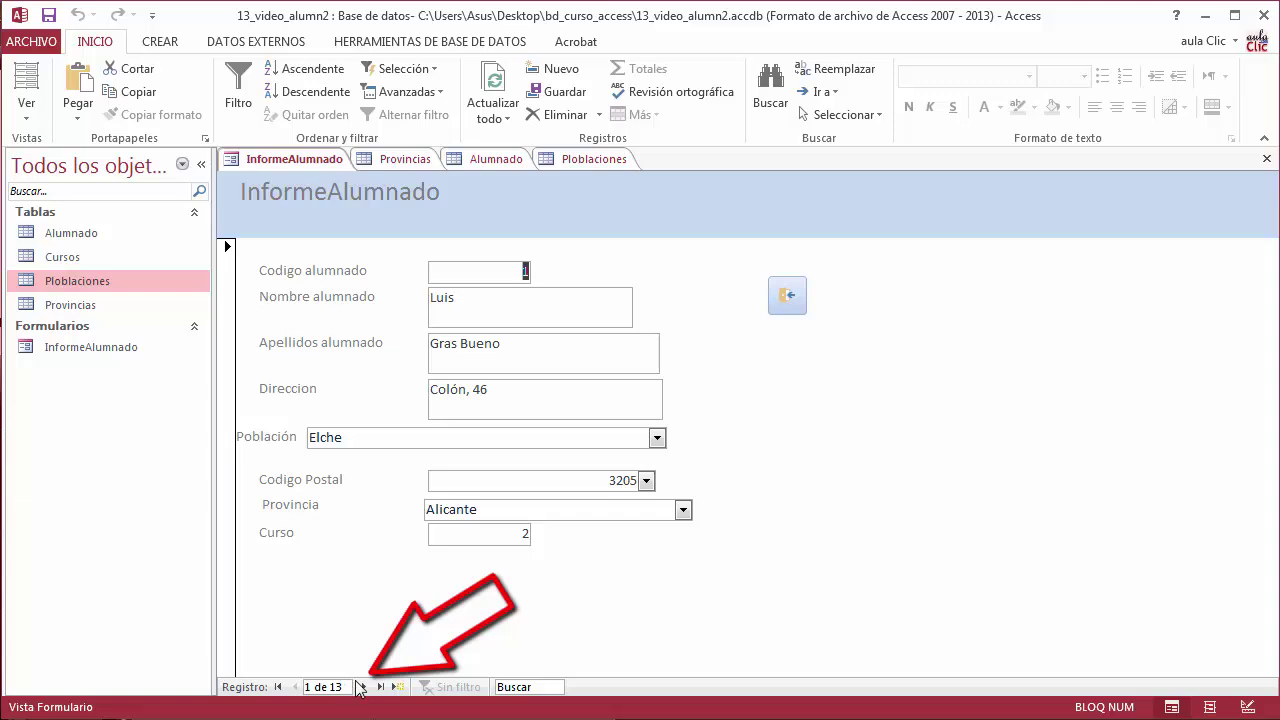
click(363, 687)
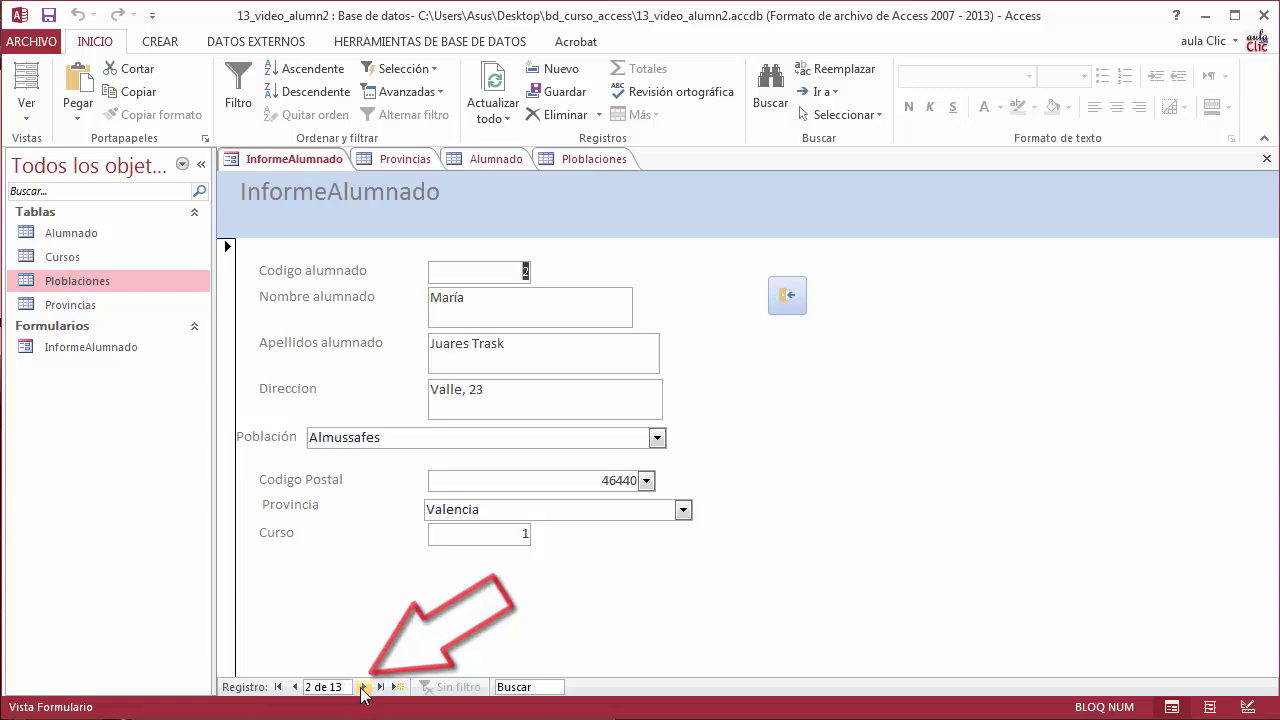
click(363, 687)
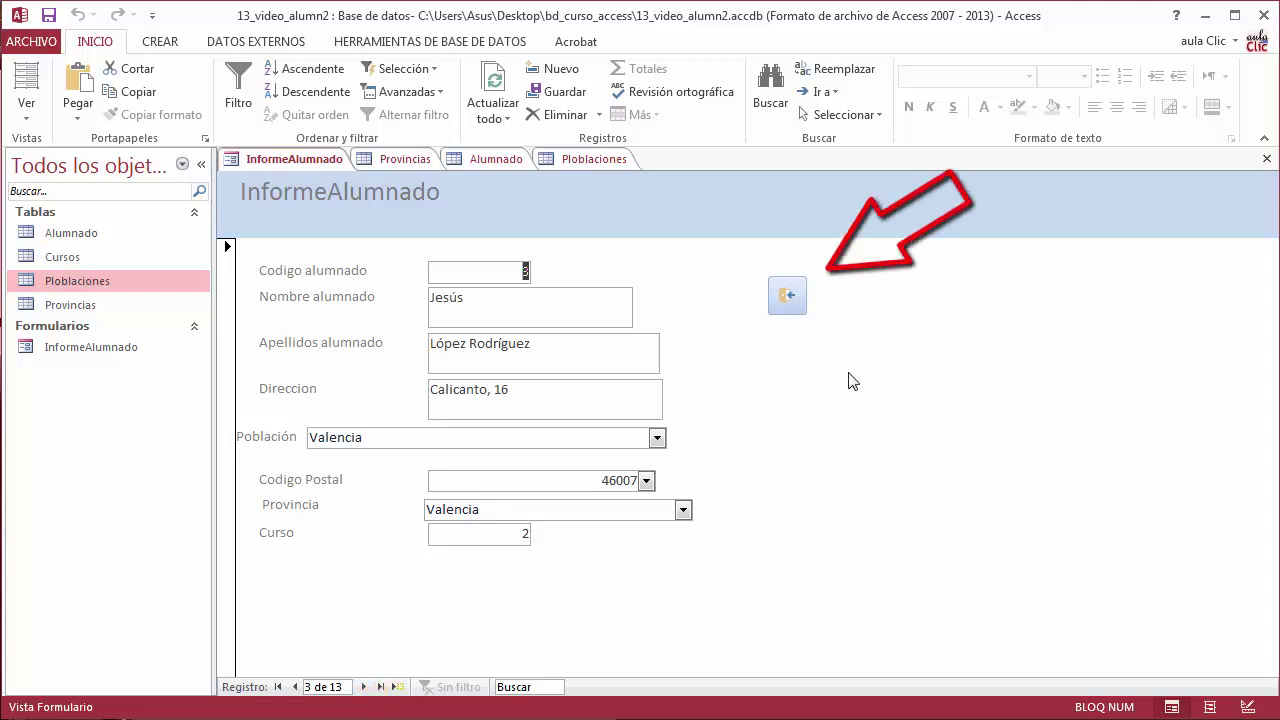
click(802, 310)
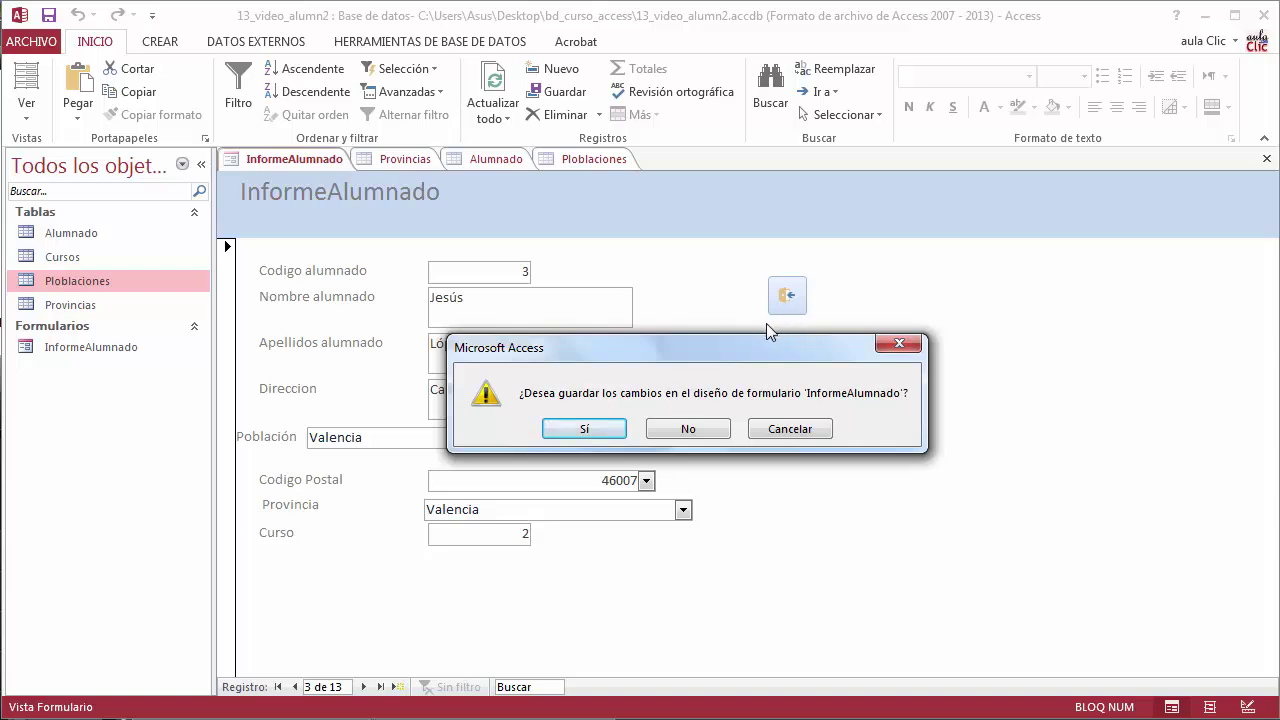
click(575, 432)
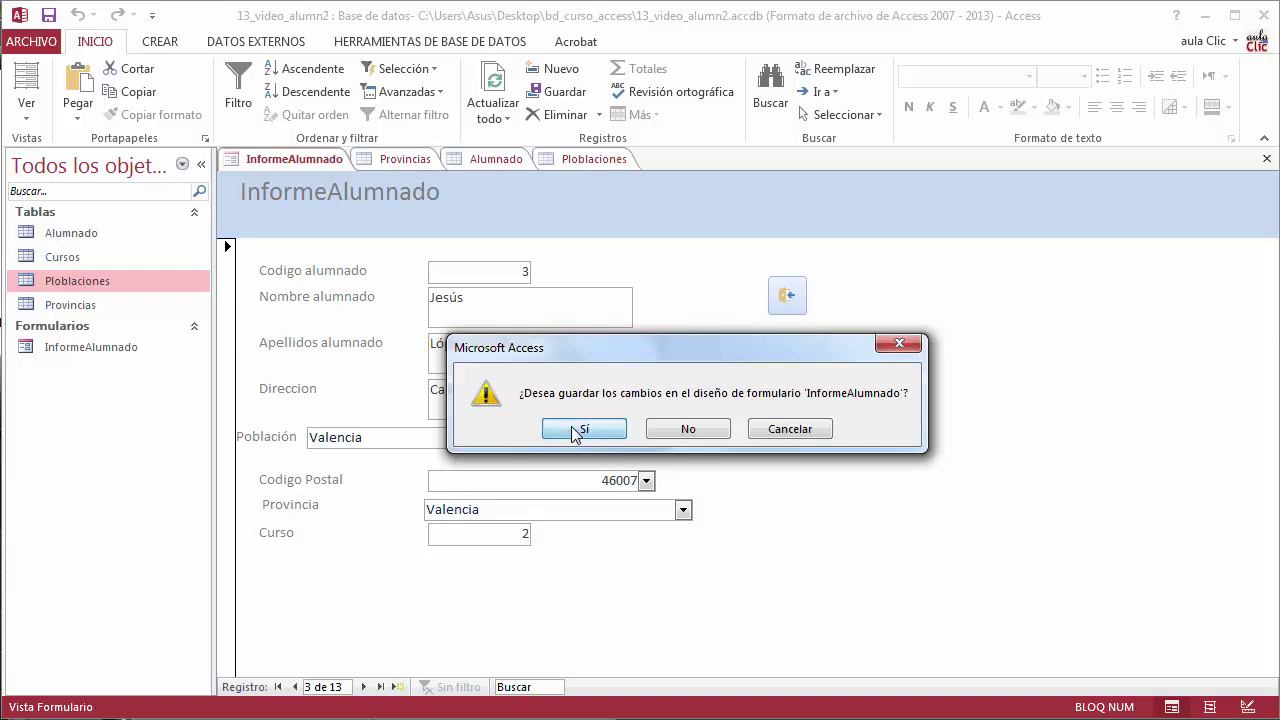